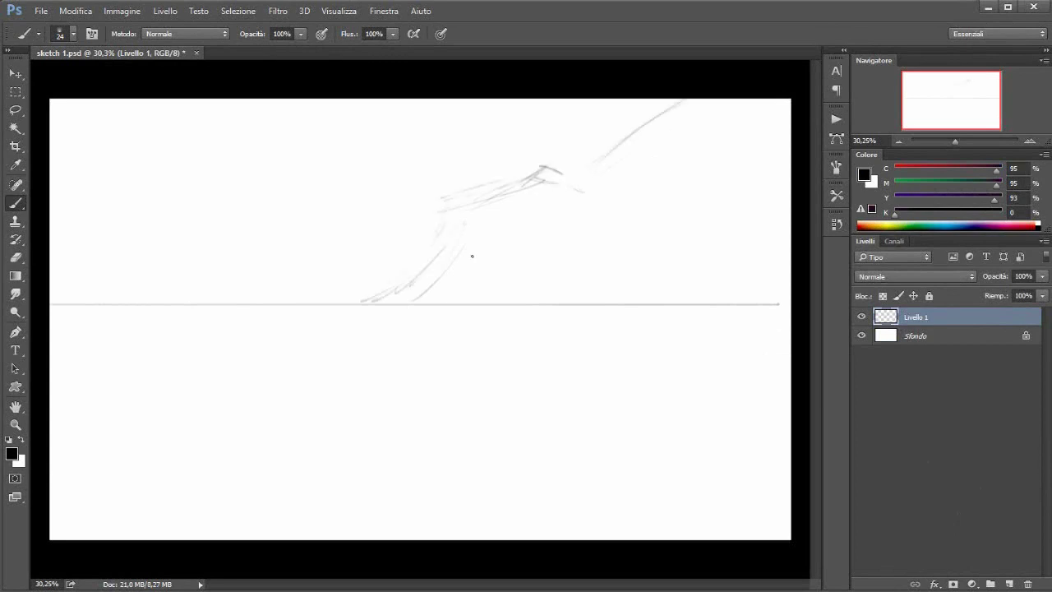
Step: Sketch the mountain ridge down to the horizon and the road curving across the lower canvas
left_click_drag(558, 287, 683, 246)
left_click_drag(306, 303, 379, 284)
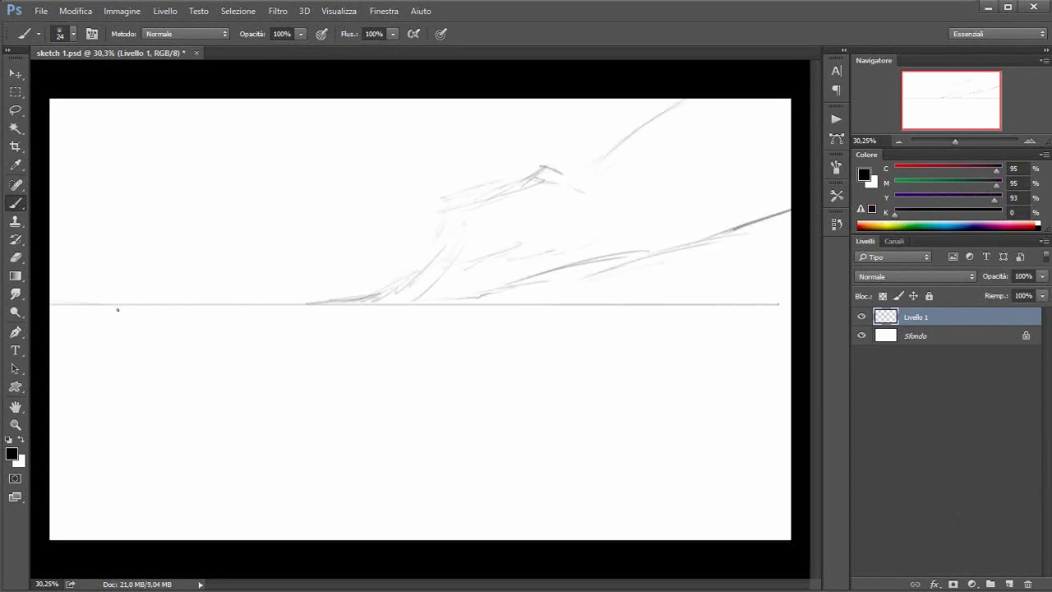
left_click_drag(147, 374, 428, 539)
left_click_drag(172, 427, 533, 540)
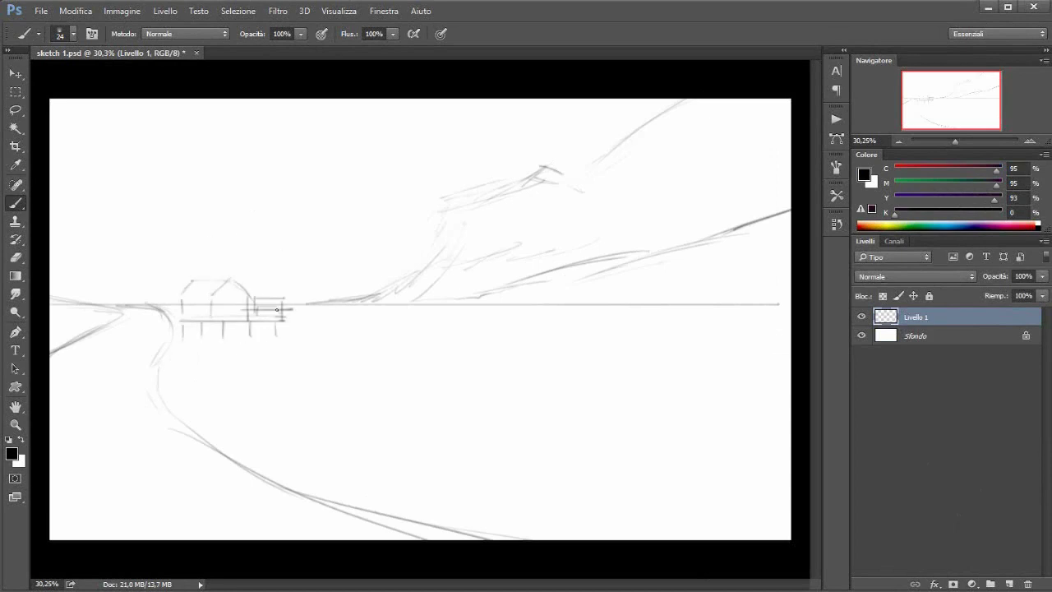
left_click_drag(276, 451, 641, 525)
left_click_drag(243, 450, 654, 539)
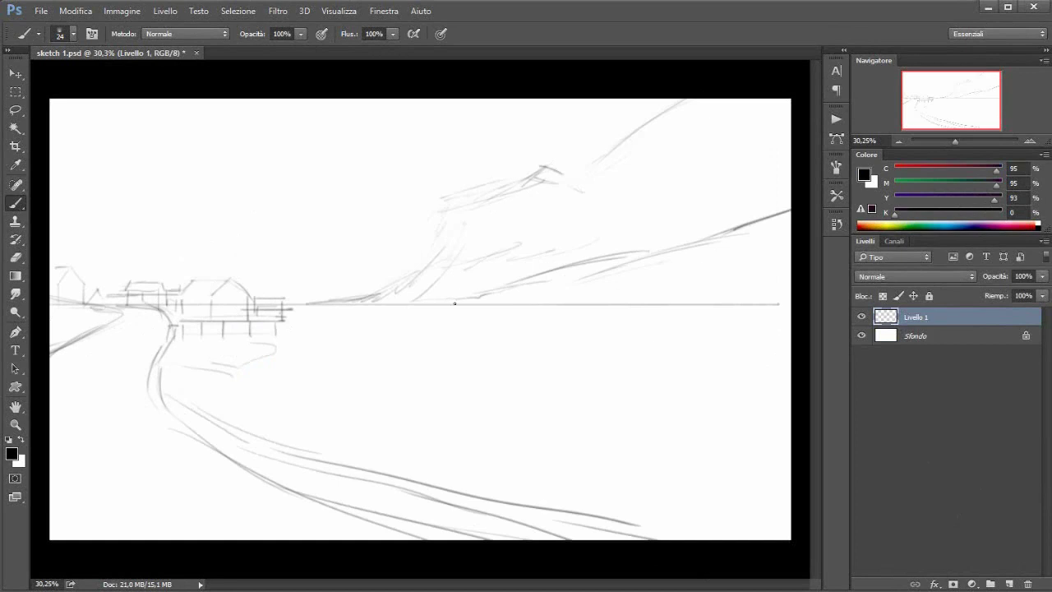
Step: Extend the horizon line to the right edge and sketch distant buildings on the right shore
left_click_drag(455, 303, 791, 324)
mouse_move(732, 297)
left_mouse_down()
mouse_move(769, 310)
mouse_move(740, 313)
left_mouse_up()
left_click_drag(616, 305, 662, 294)
left_click_drag(779, 298, 789, 302)
left_click_drag(620, 317, 710, 318)
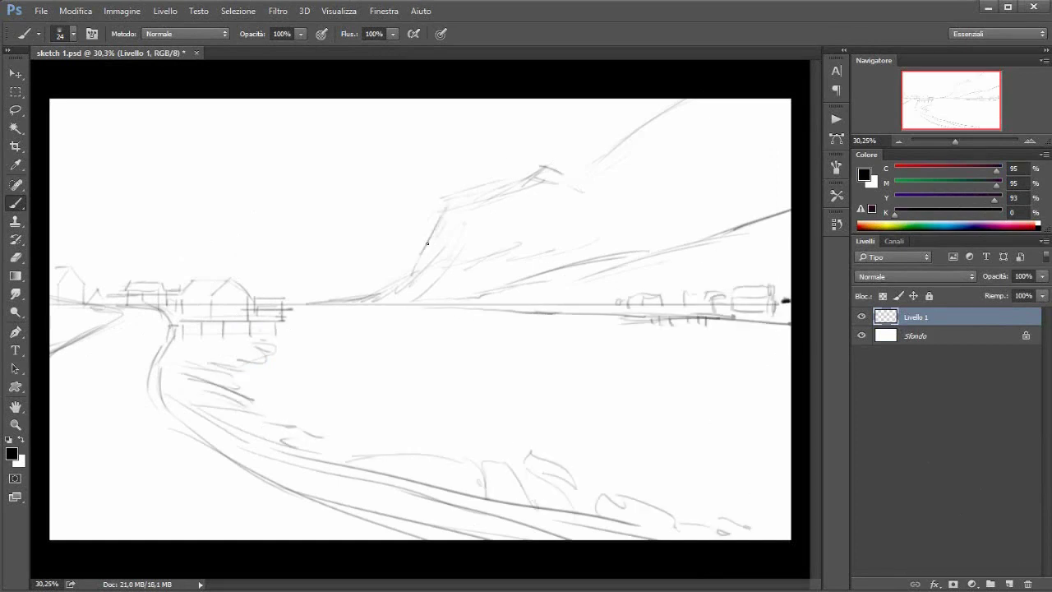
Step: Extend the mountain ridge to the top with diagonal slope strokes, then select the Sfondo layer
left_click_drag(601, 164, 682, 100)
left_click_drag(745, 100, 700, 169)
left_click_drag(691, 185, 621, 237)
left_click_drag(791, 157, 744, 179)
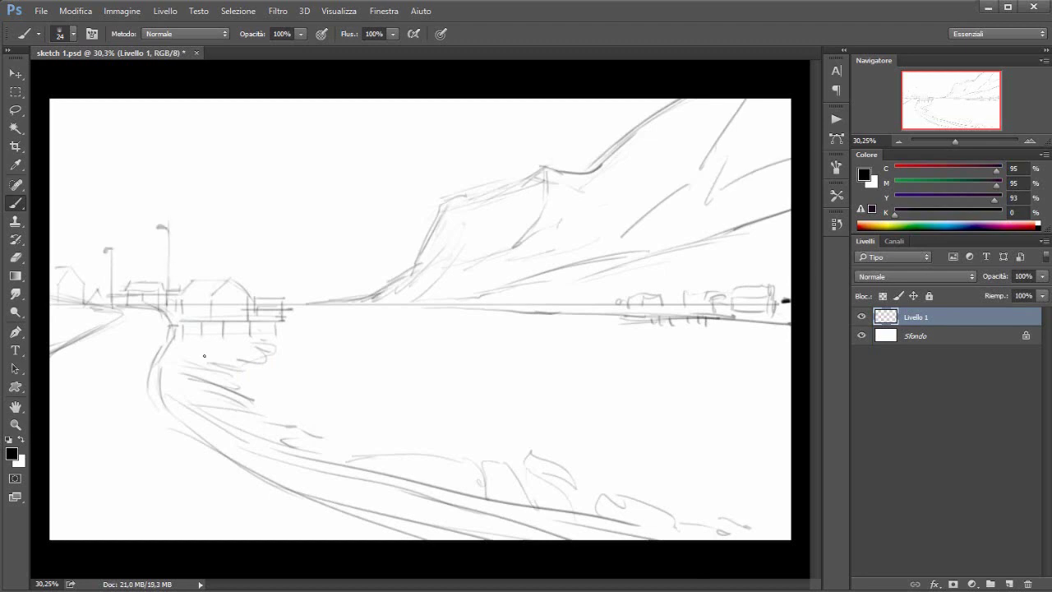
key("alt+bracketleft")
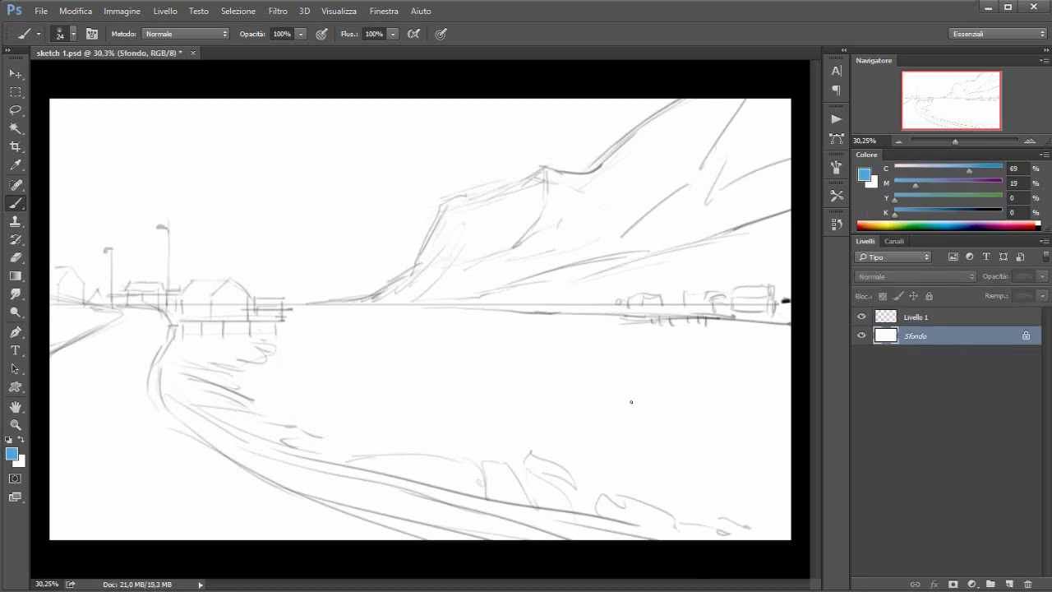
Step: Fill the background blue and lay a blue-to-white sky gradient down the canvas
key("alt+BackSpace")
key("ctrl+shift+alt+n")
key("g")
left_click_drag(444, 239, 450, 59)
left_click_drag(376, 534, 377, 141)
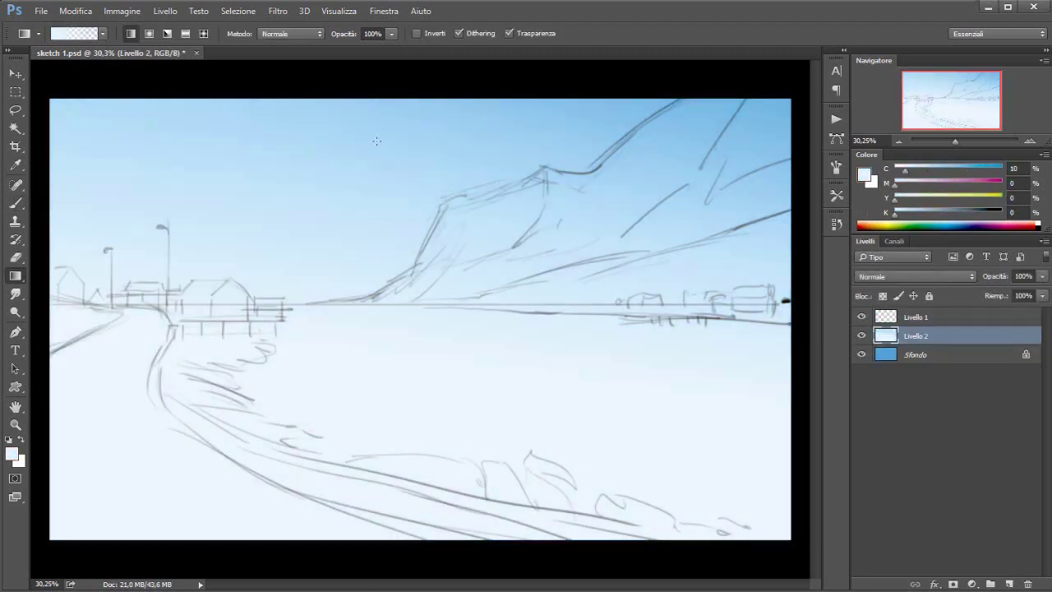
Step: Outline the distant hill strip near the horizon and fill it with blue
key("l")
left_click_drag(350, 300, 452, 304)
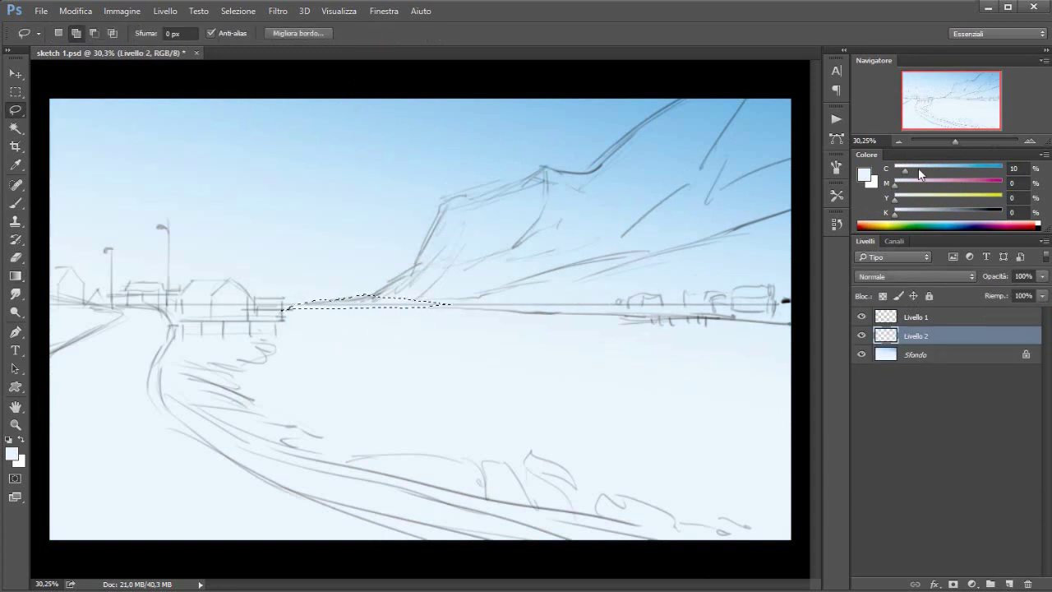
key("alt+BackSpace")
key("ctrl+d")
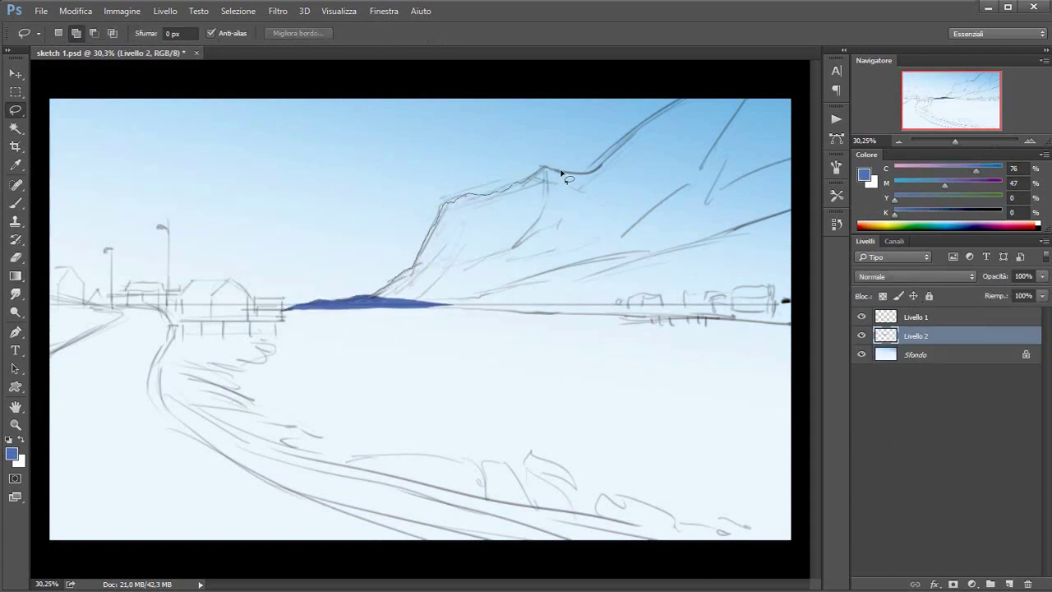
Step: Fill the outlined mountain shape with dark slate on a new layer
left_click_drag(778, 328, 349, 306)
left_click(953, 197)
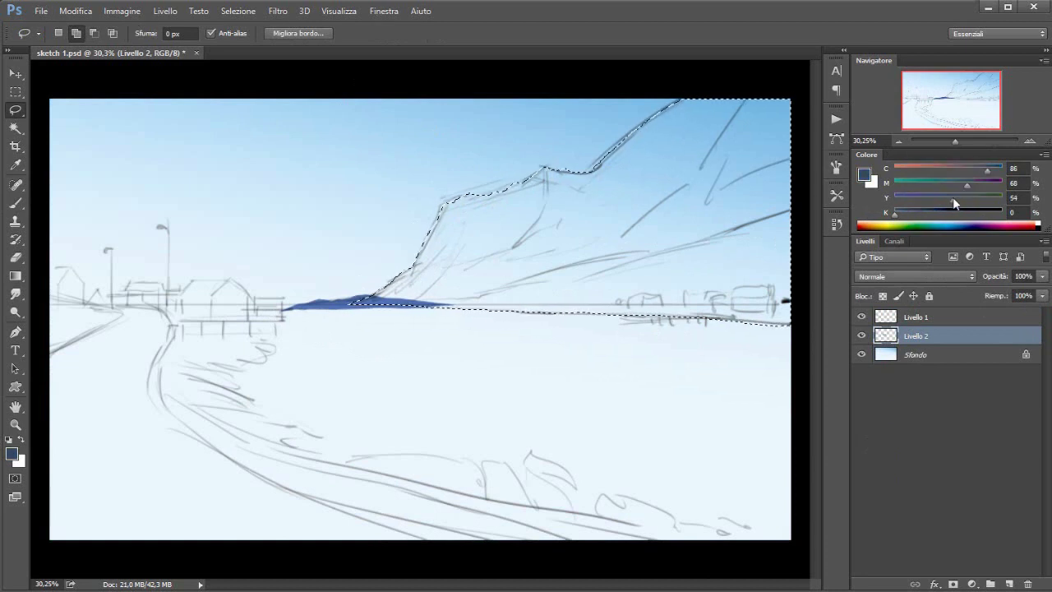
key("ctrl+shift+alt+n")
key("alt+BackSpace")
key("ctrl+d")
Step: Fill the lower part of the canvas with blue on a new lake layer
key("m")
left_click_drag(45, 546, 837, 309)
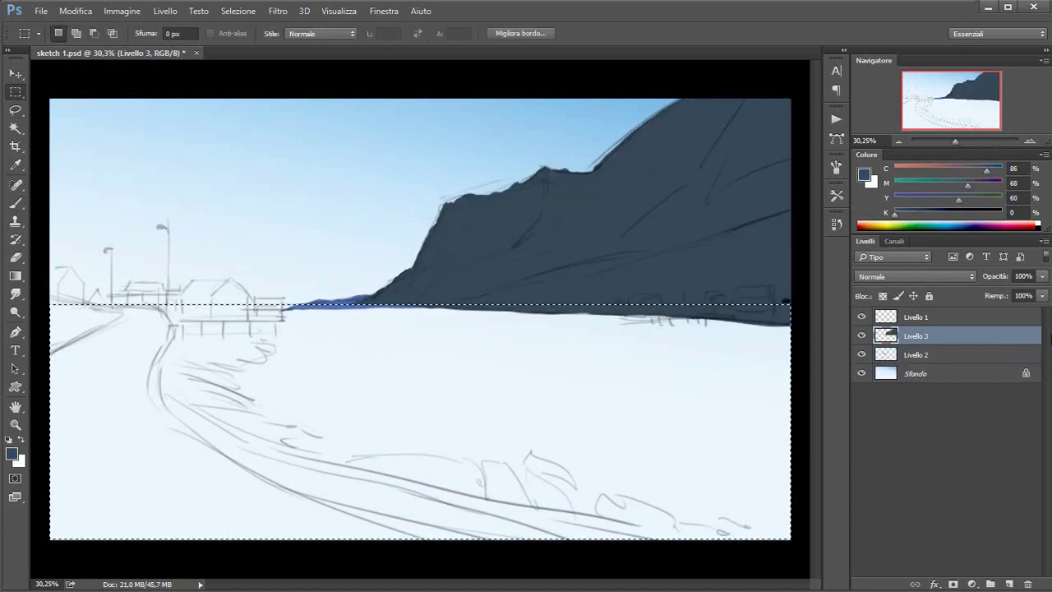
key("ctrl+shift+alt+n")
key("b")
key("alt+BackSpace")
key("ctrl+d")
Step: Outline the foreground shore and fill it near-black on its own layer
key("l")
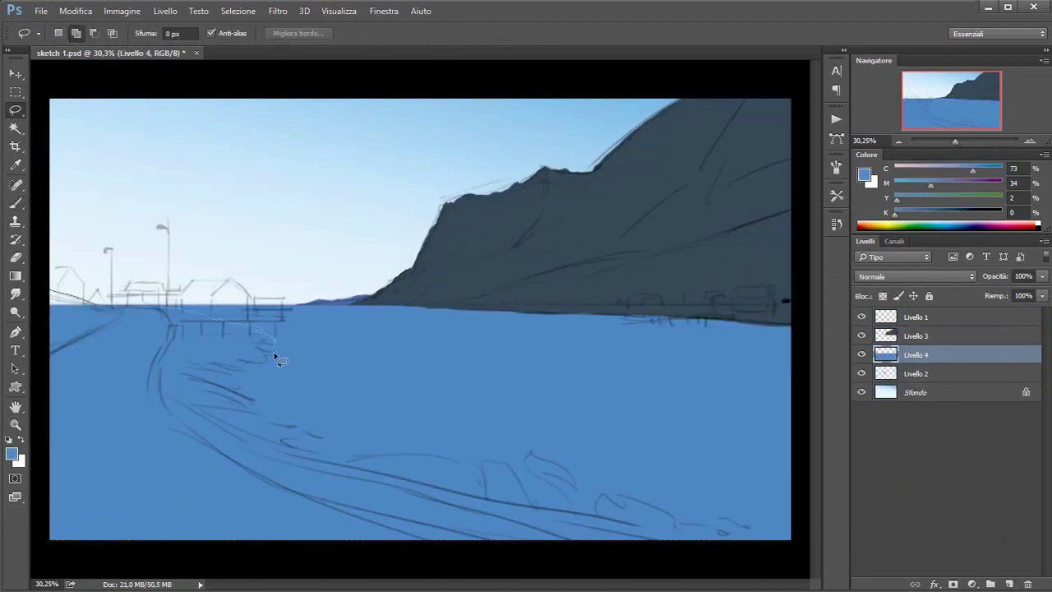
left_click_drag(824, 575, 824, 576)
key("ctrl+shift+alt+n")
left_click(964, 185)
key("alt+BackSpace")
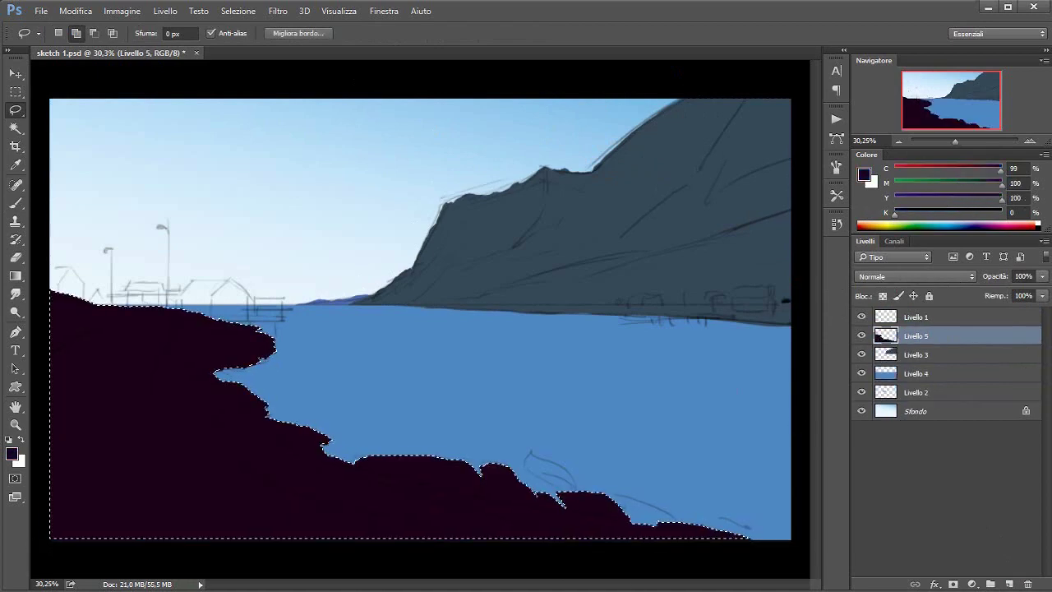
key("ctrl+d")
key("b")
left_click(915, 354)
Step: Paint the selected mountain area mauve with a 322 px brush on a new layer
left_click(885, 354, "ctrl")
key("ctrl+shift+alt+n")
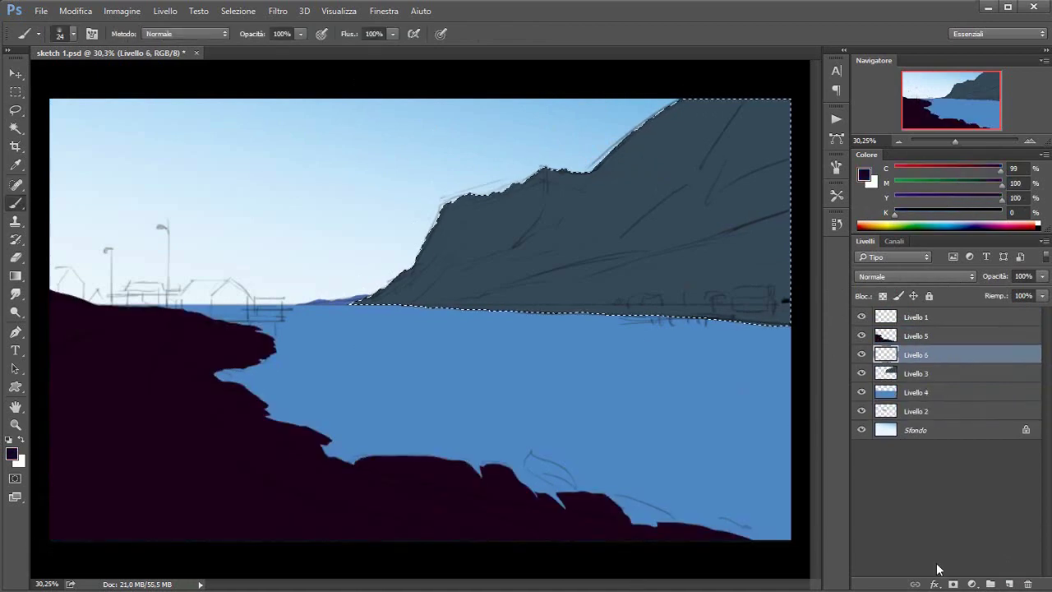
right_click(625, 97)
type("322")
key("Return")
left_click(861, 225)
mouse_move(623, 235)
left_mouse_down()
mouse_move(634, 364)
mouse_move(716, 305)
left_mouse_up()
Step: Paint a salmon band across the lower mountain and shift its hue toward tan
left_click(509, 230, "alt")
key("ctrl+shift+alt+n")
left_click(926, 169)
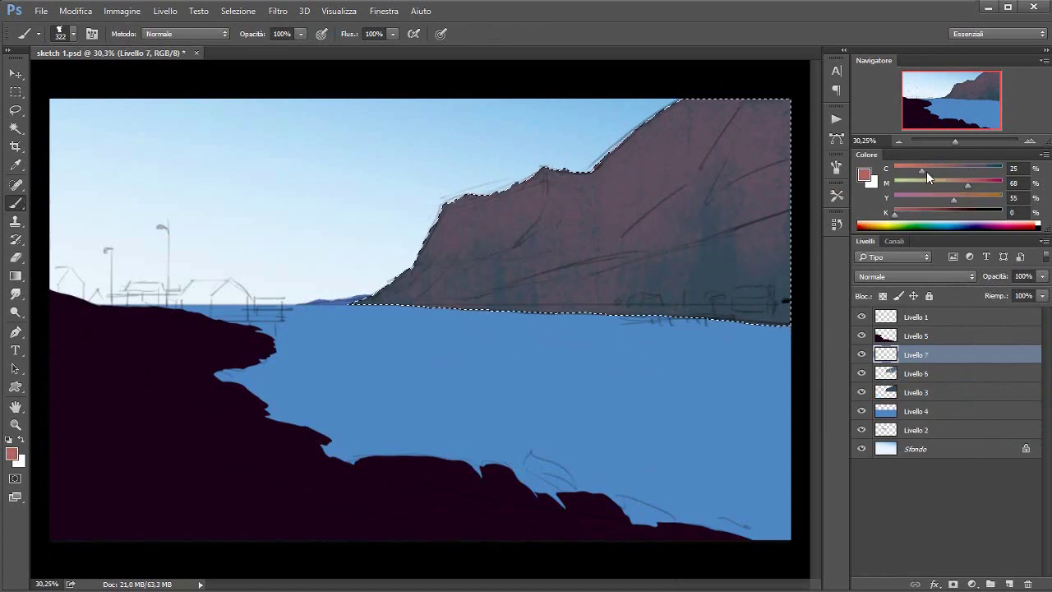
left_click_drag(772, 246, 473, 329)
key("ctrl+u")
left_click_drag(387, 35, 810, 321)
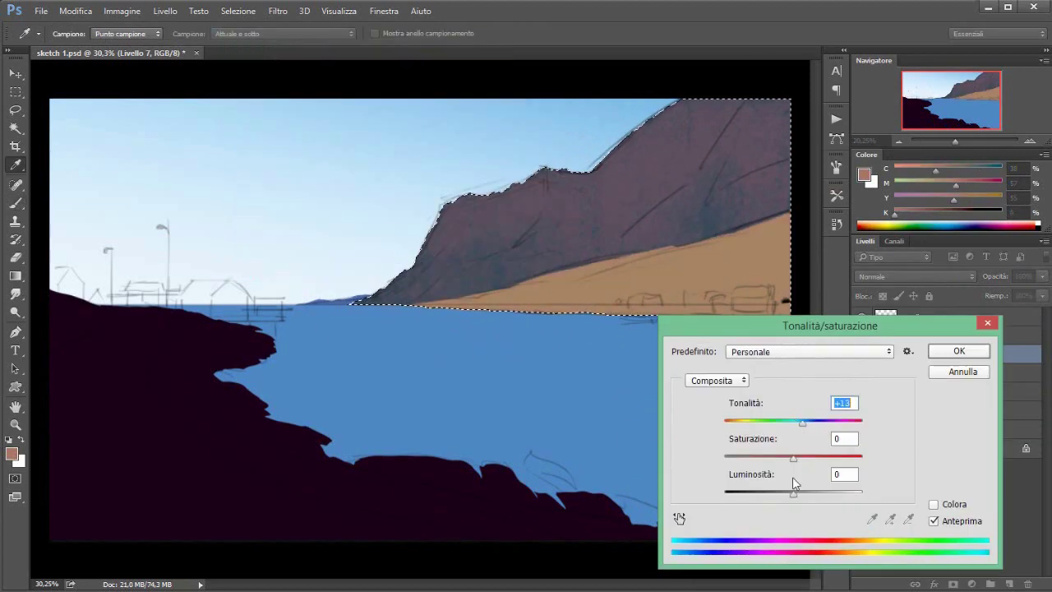
key("Return")
Step: Merge the colour layers into the mountain and add a white snow layer hidden by a black mask
key("bracketleft")
key("bracketleft")
key("bracketleft")
right_click(434, 330)
key("Return")
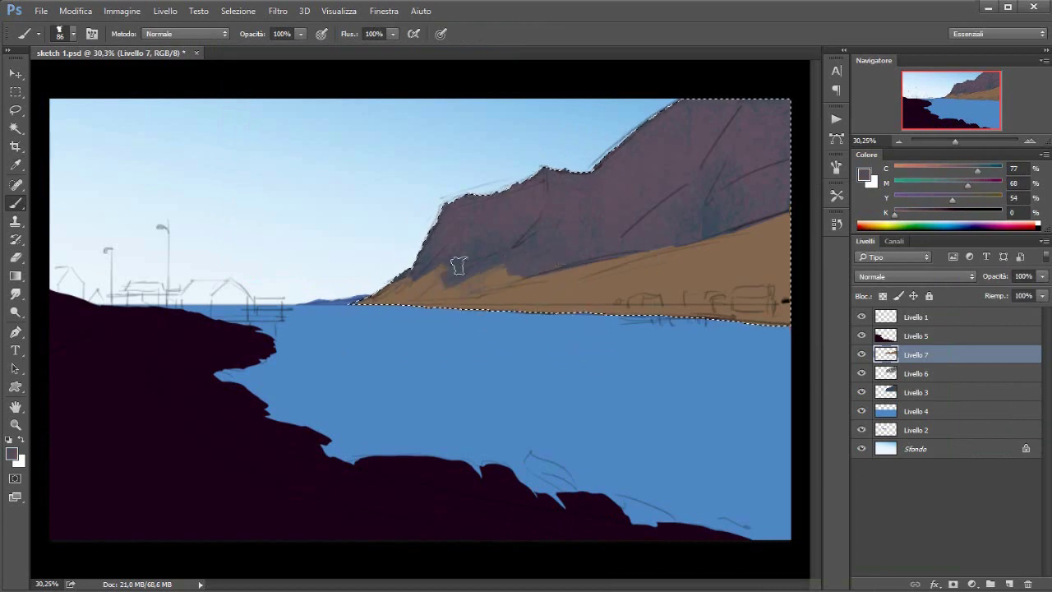
key("ctrl+e")
key("ctrl+e")
left_click(1012, 583)
key("ctrl+BackSpace")
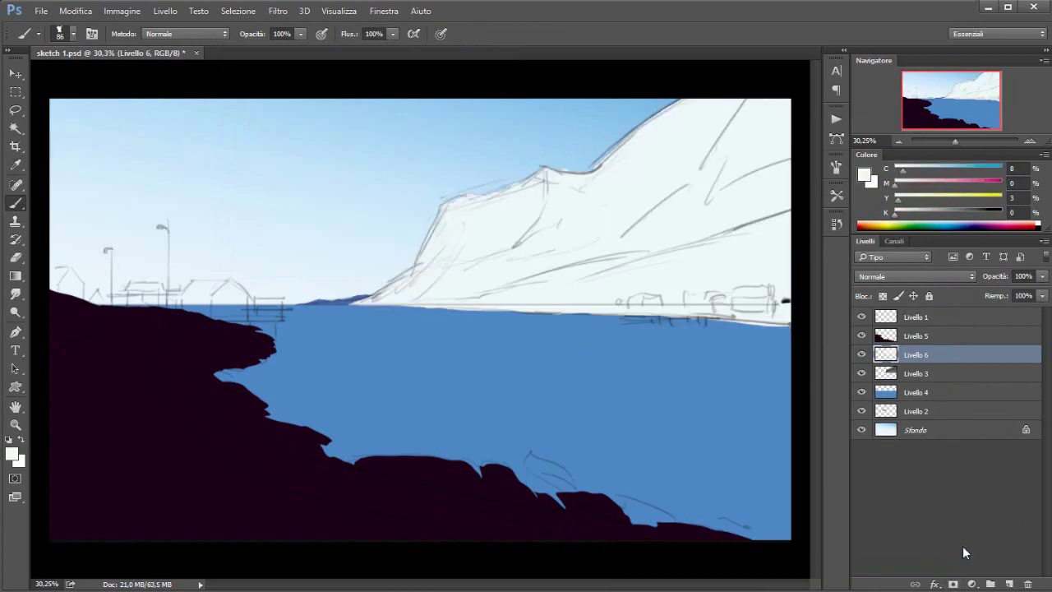
left_click(953, 584, "alt")
Step: Reveal snow patches across the upper mountain with a 66 px brush
key("d")
left_click_drag(575, 205, 587, 222)
right_click(608, 97)
type("66")
key("Return")
left_click_drag(699, 115, 575, 238)
left_click_drag(526, 189, 444, 263)
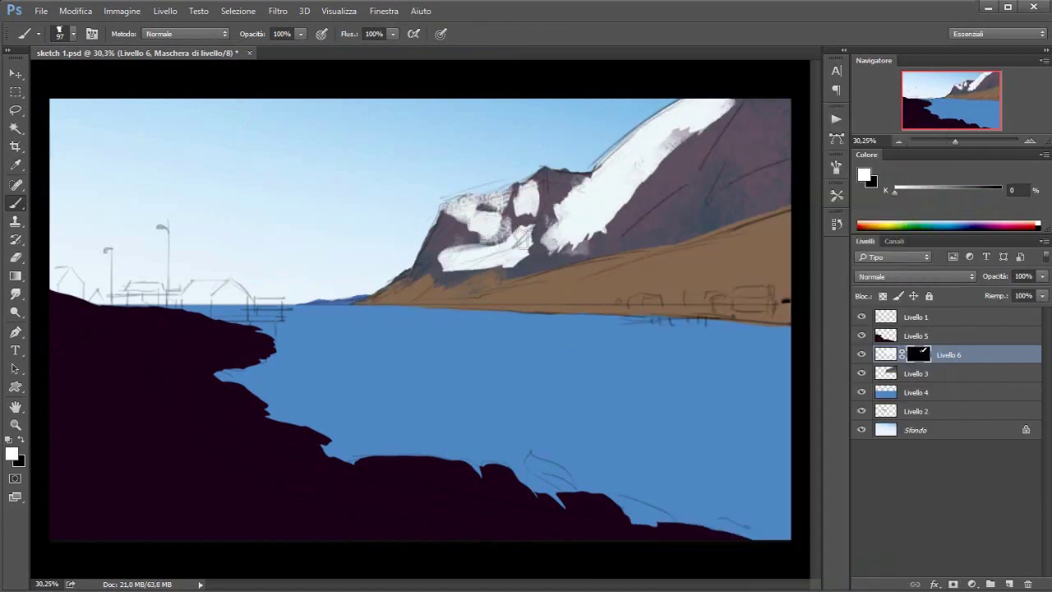
mouse_move(493, 231)
left_mouse_down()
mouse_move(444, 267)
mouse_move(689, 183)
mouse_move(600, 242)
left_mouse_up()
left_click_drag(789, 103, 682, 222)
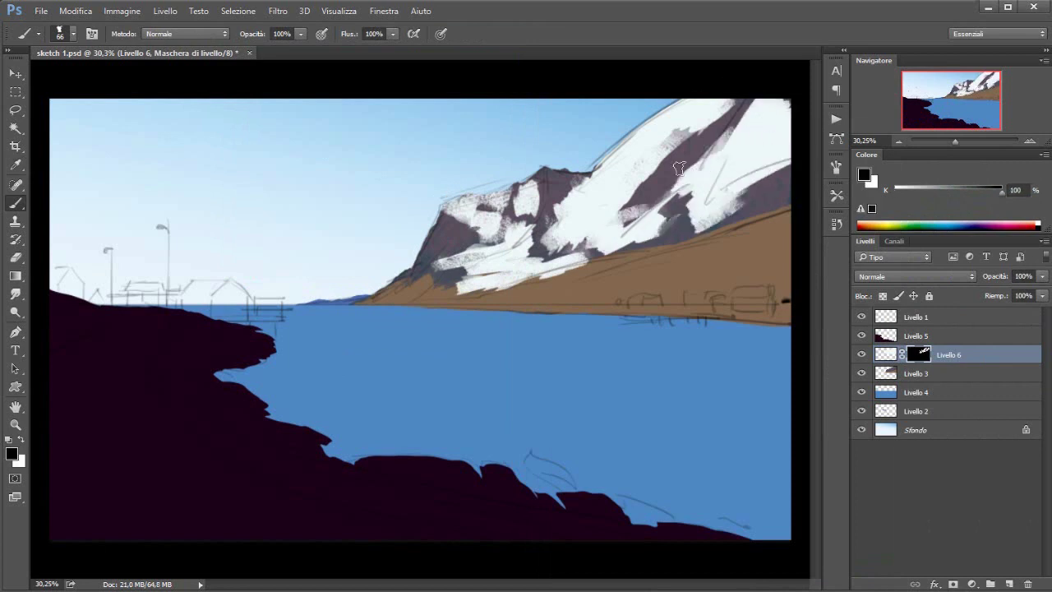
mouse_move(732, 107)
left_mouse_down()
mouse_move(624, 218)
mouse_move(559, 185)
mouse_move(436, 247)
left_mouse_up()
Step: Hide snow along the lower slope, then paint dark rock into the upper-right snow with a 700 px brush
key("x")
left_click_drag(378, 300, 485, 304)
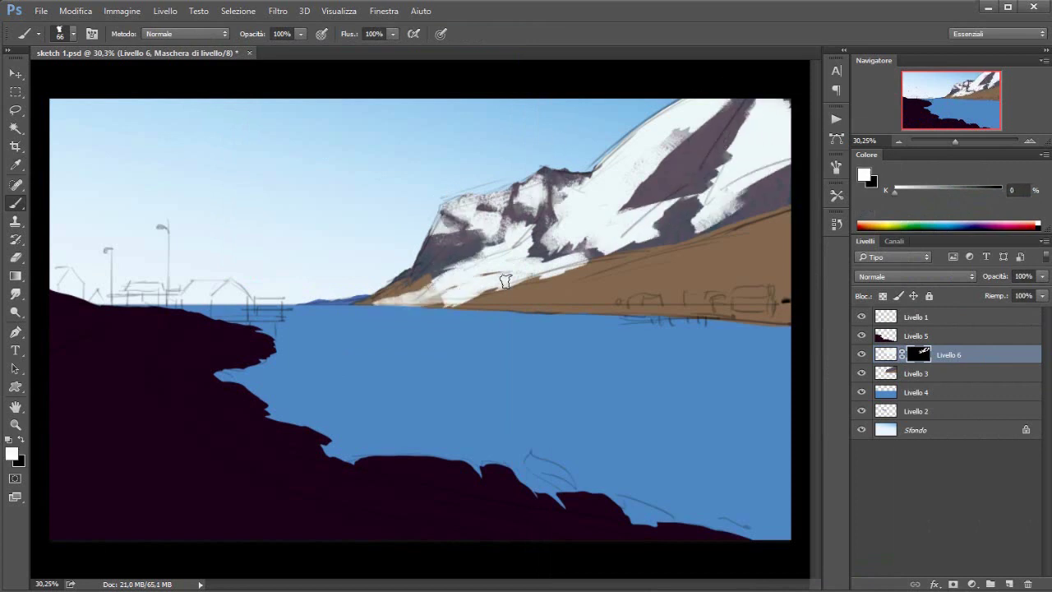
mouse_move(411, 296)
left_mouse_down()
mouse_move(570, 284)
mouse_move(484, 309)
mouse_move(773, 263)
left_mouse_up()
key("x")
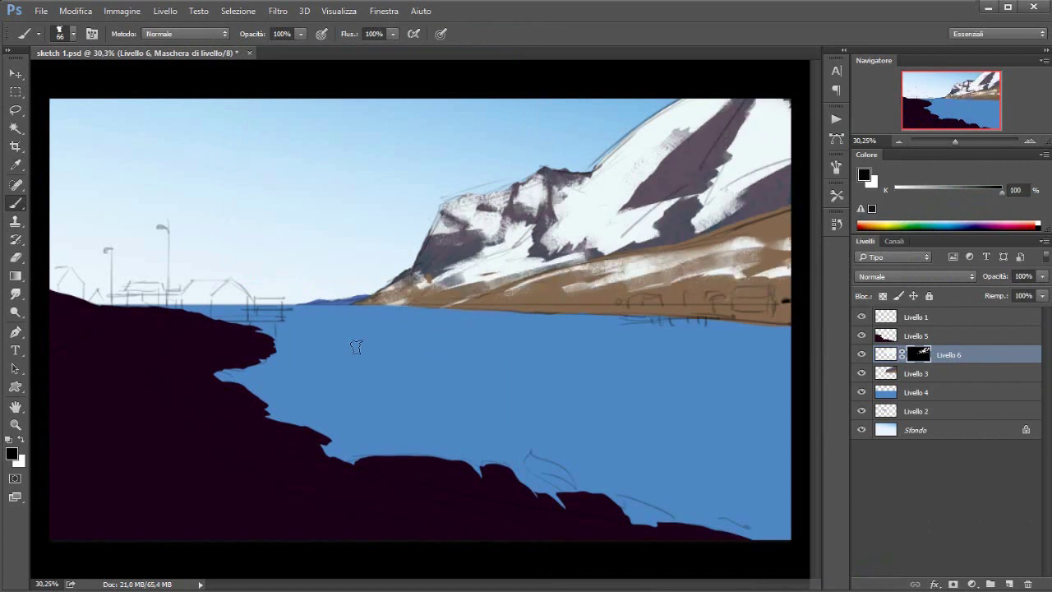
right_click(538, 148)
type("700")
key("Return")
key("x")
key("x")
left_click_drag(682, 148, 575, 222)
key("x")
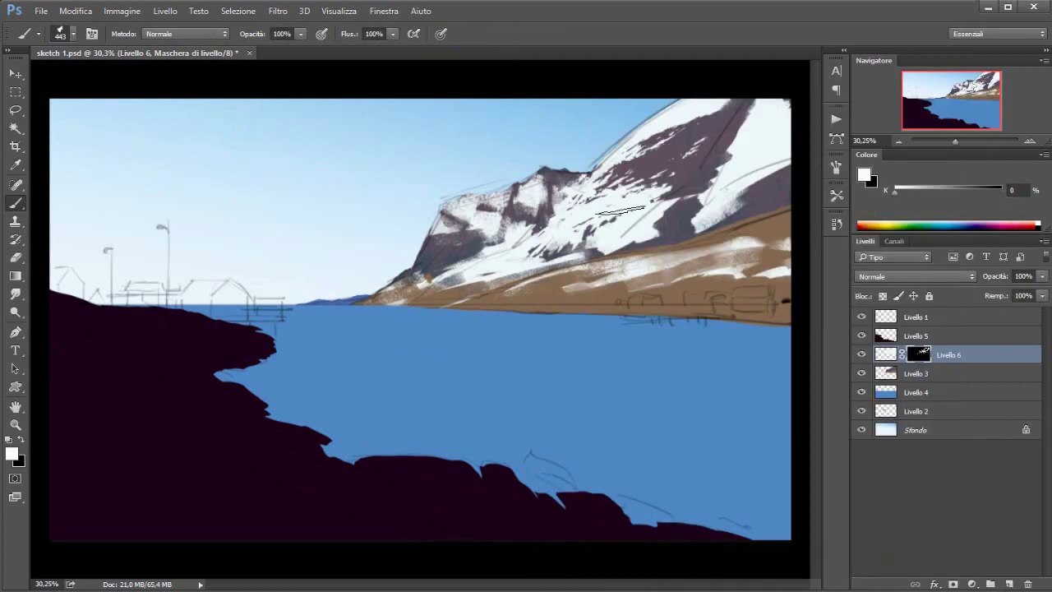
Step: Alternate snow and dark rock strokes across the upper mountain and lower slope
key("x")
left_click_drag(781, 103, 711, 185)
key("x")
left_click_drag(436, 286, 518, 267)
key("x")
left_click_drag(542, 181, 493, 239)
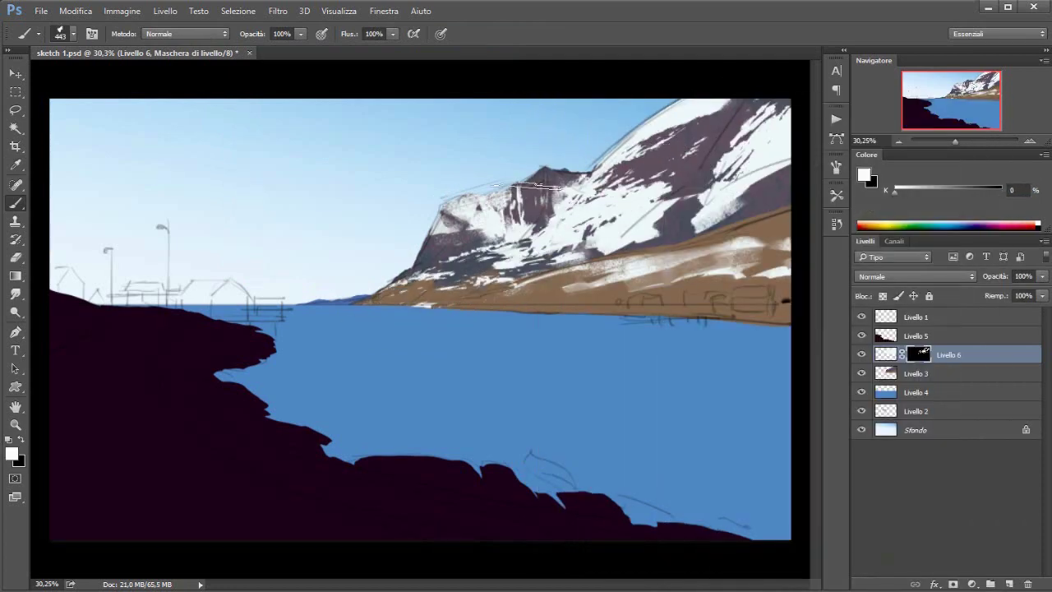
key("x")
left_click_drag(427, 284, 518, 243)
key("x")
left_click_drag(427, 309, 756, 238)
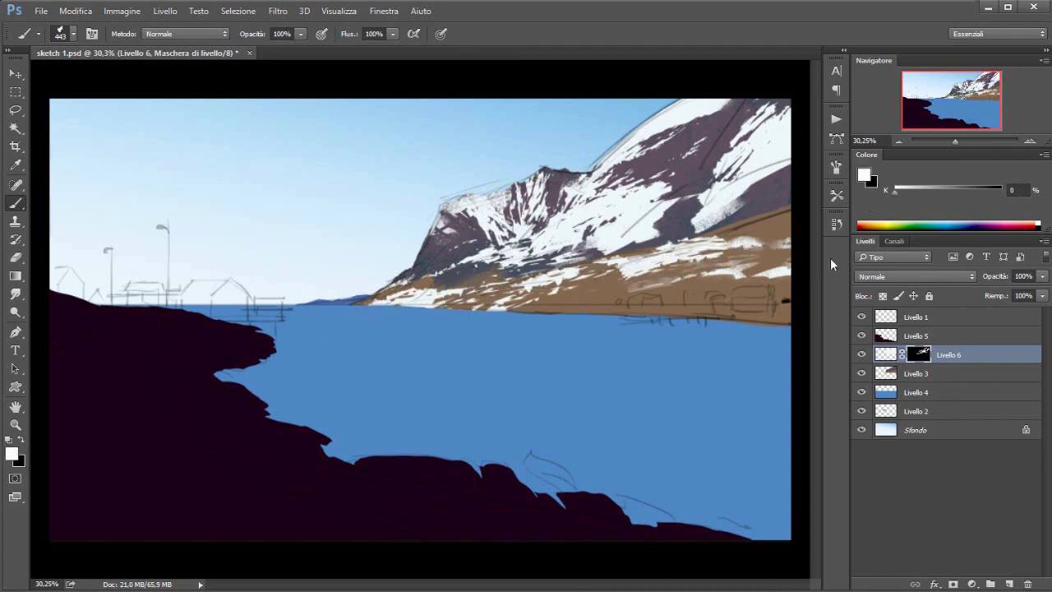
Step: Hide the grey sketch layer and streak snow into the brown slope near the water with a 43 px brush
right_click(632, 95)
type("43")
key("Return")
key("ctrl+comma")
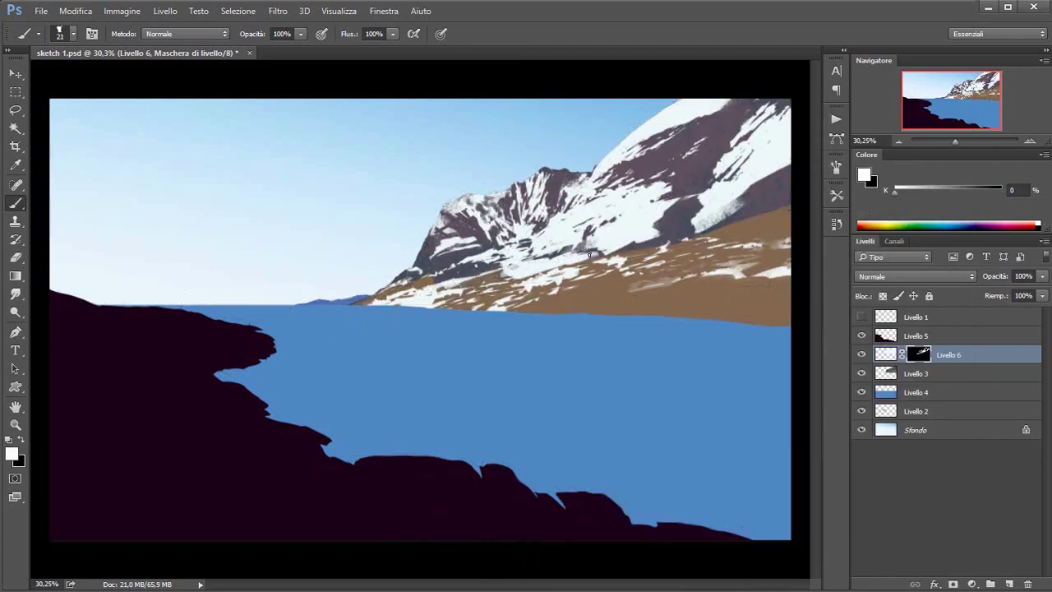
key("x")
mouse_move(584, 300)
left_mouse_down()
mouse_move(789, 290)
mouse_move(628, 312)
left_mouse_up()
key("x")
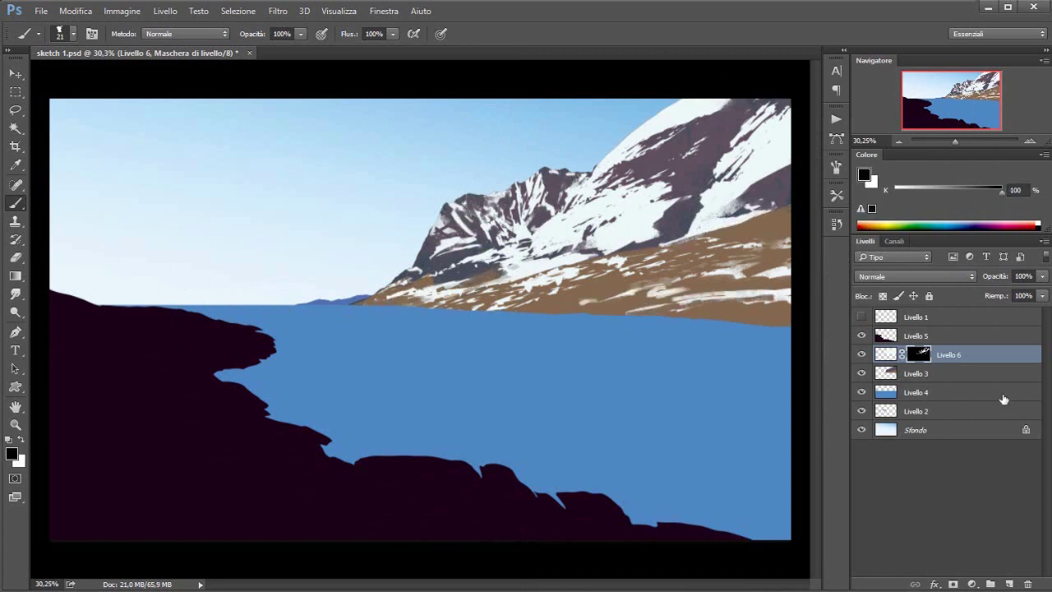
Step: Fill the mountain shape on a new multiply layer and darken it with Hue/Saturation
left_click(918, 354, "ctrl")
key("ctrl+shift+alt+n")
left_click(949, 183)
key("alt+BackSpace")
key("shift+alt+m")
key("ctrl+u")
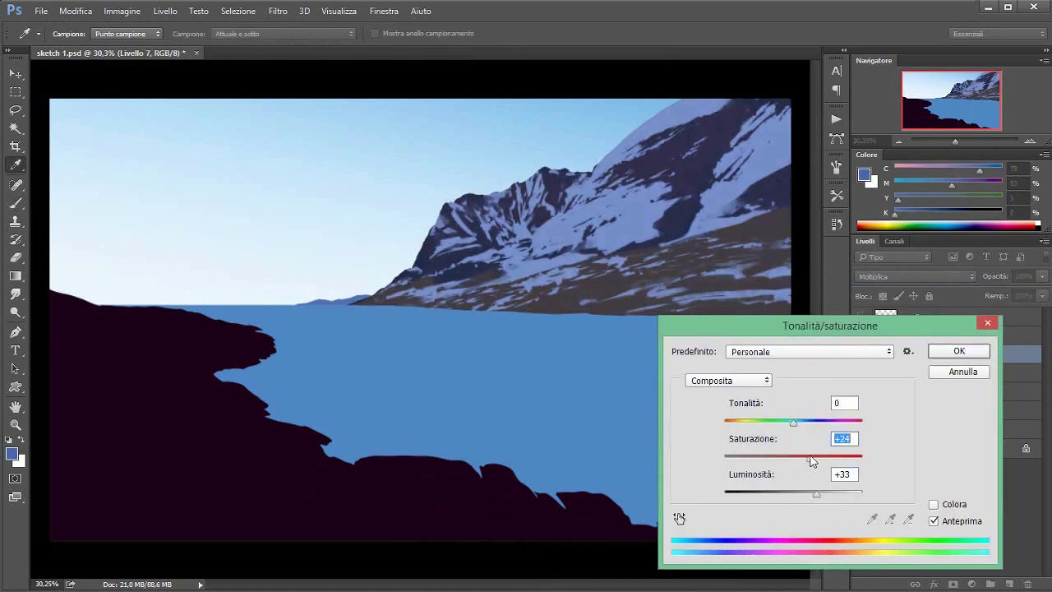
key("Return")
Step: Mask Livello 7 black and paint white to reveal darker shadowed rock across the mountain
left_click(953, 584)
key("b")
key("ctrl+i")
key("d")
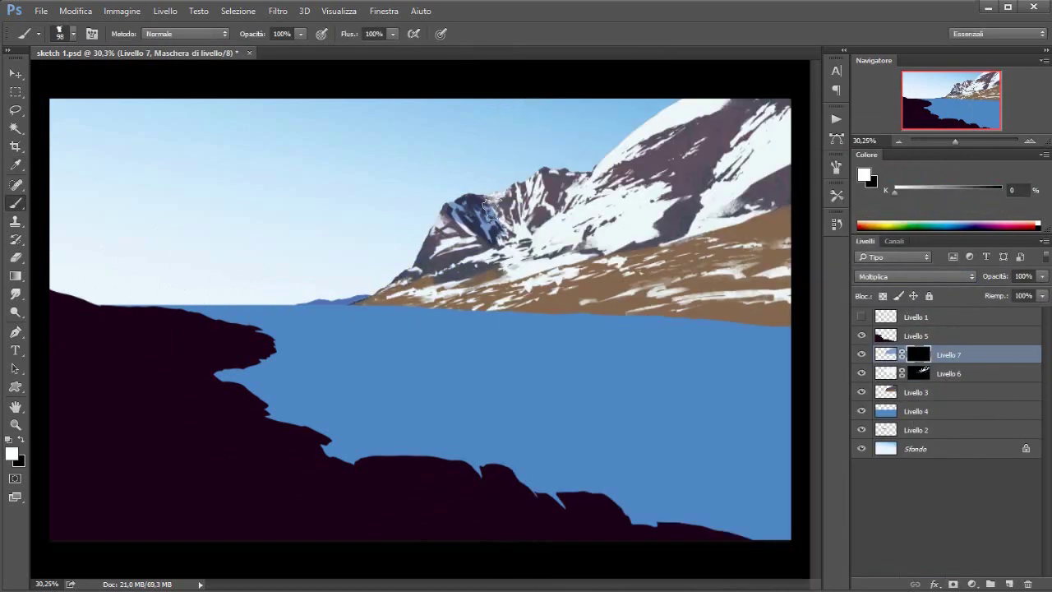
mouse_move(501, 206)
left_mouse_down()
mouse_move(465, 263)
mouse_move(575, 206)
left_mouse_up()
left_click_drag(559, 247, 690, 148)
left_click_drag(699, 214, 773, 107)
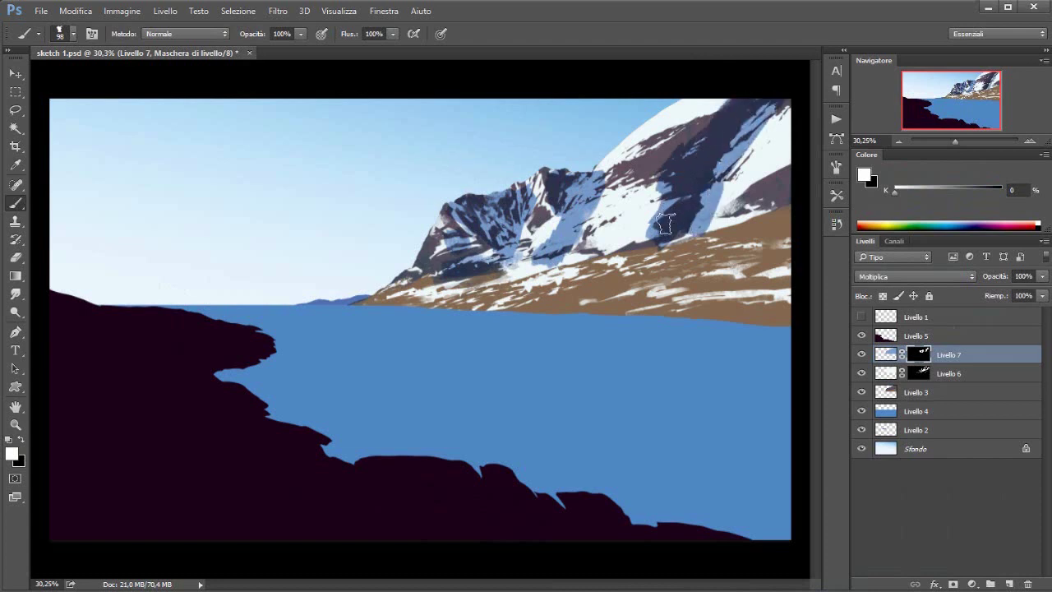
left_click_drag(674, 246, 491, 252)
left_click_drag(427, 292, 633, 271)
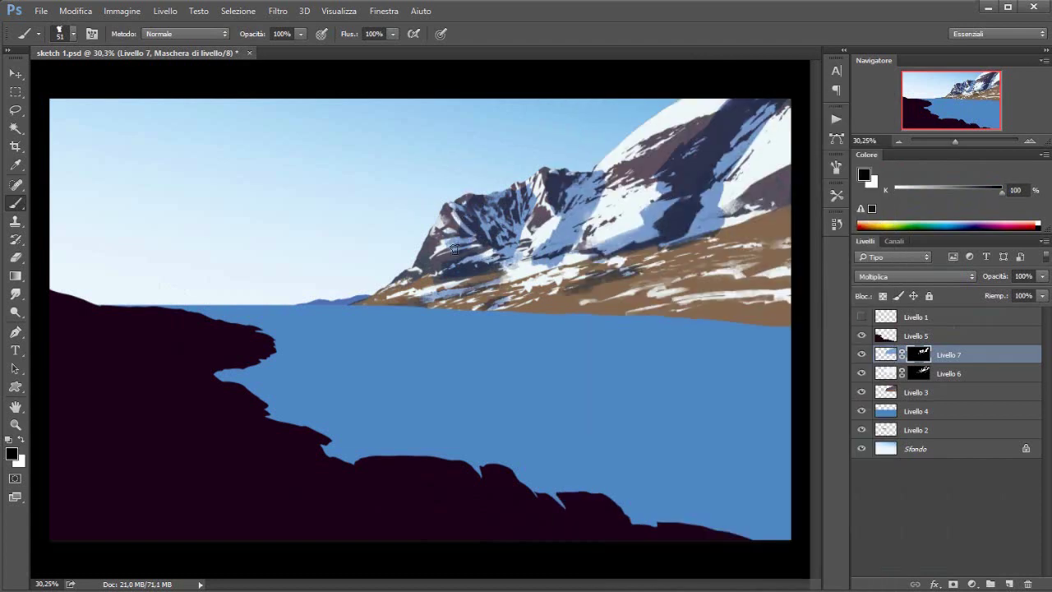
mouse_move(444, 209)
left_mouse_down()
mouse_move(530, 251)
mouse_move(502, 239)
left_mouse_up()
Step: Darken the shadowed rock further with Hue/Saturation and add new empty layer Livello 8
key("x")
key("x")
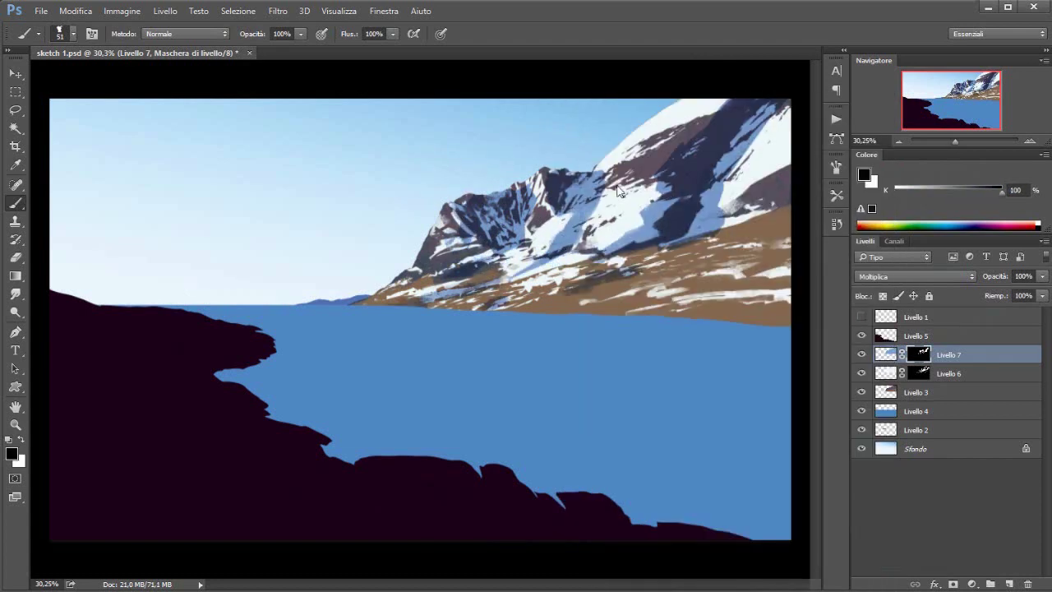
key("r")
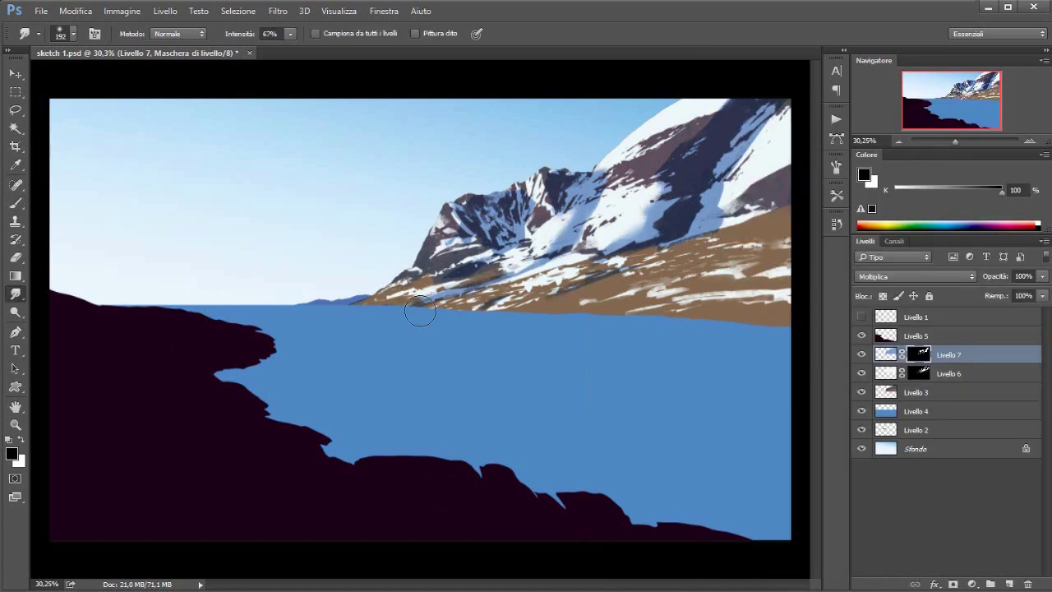
key("ctrl+u")
left_click_drag(791, 496, 783, 496)
key("Return")
key("b")
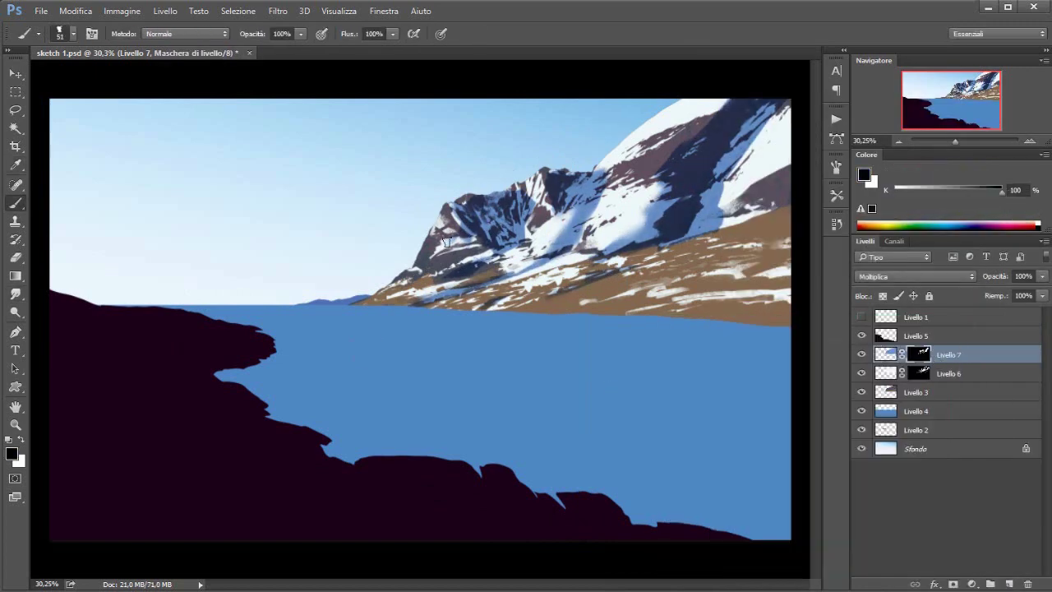
left_click(966, 392)
Step: On Livello 8, sample brown and paint over the lower slope's snow patches
left_click(1010, 584)
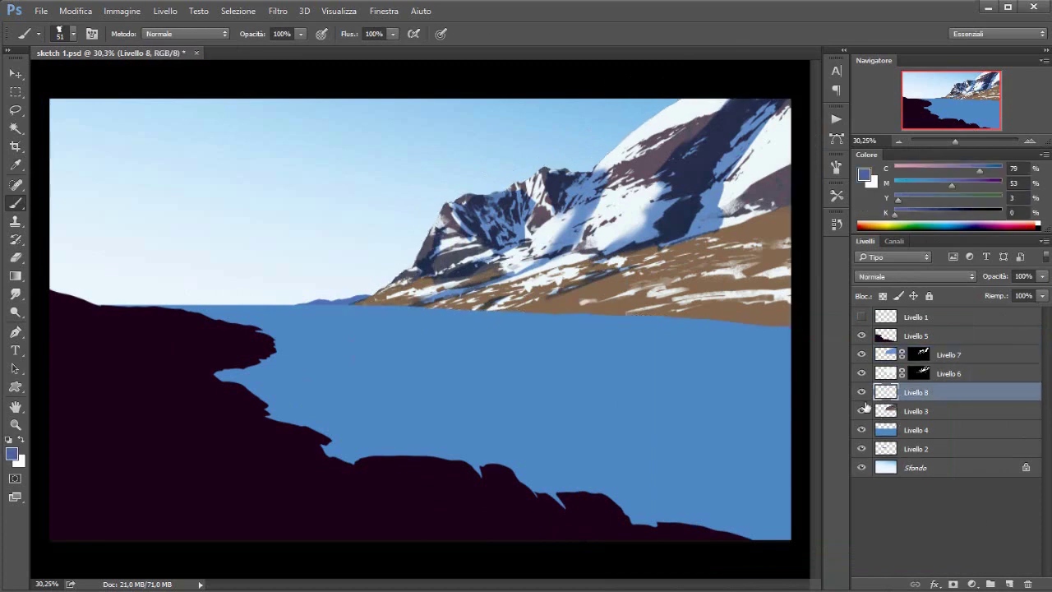
right_click(668, 95)
left_click(768, 304, "alt")
left_click_drag(769, 305, 514, 306)
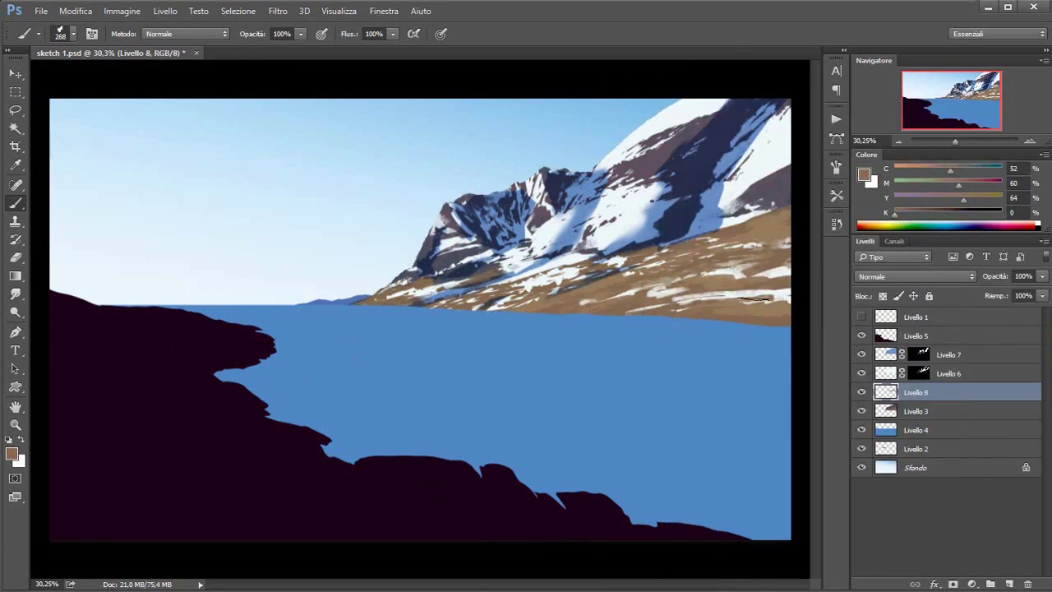
left_click_drag(768, 277, 503, 297)
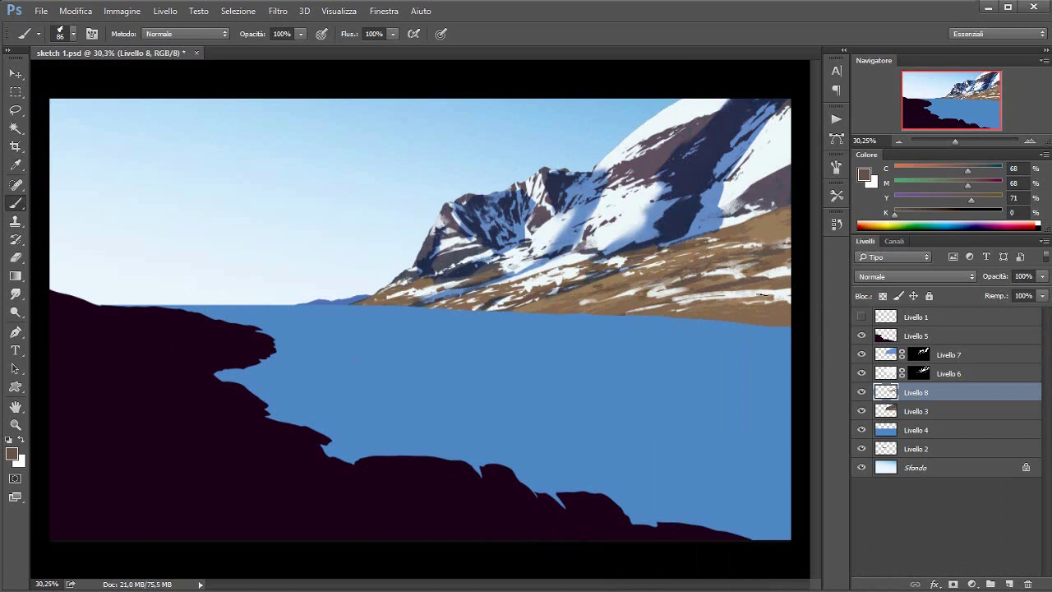
Step: Extend lighter tan-brown paint along the slope's right edge, then set the brush size to 31
left_click(764, 306, "alt")
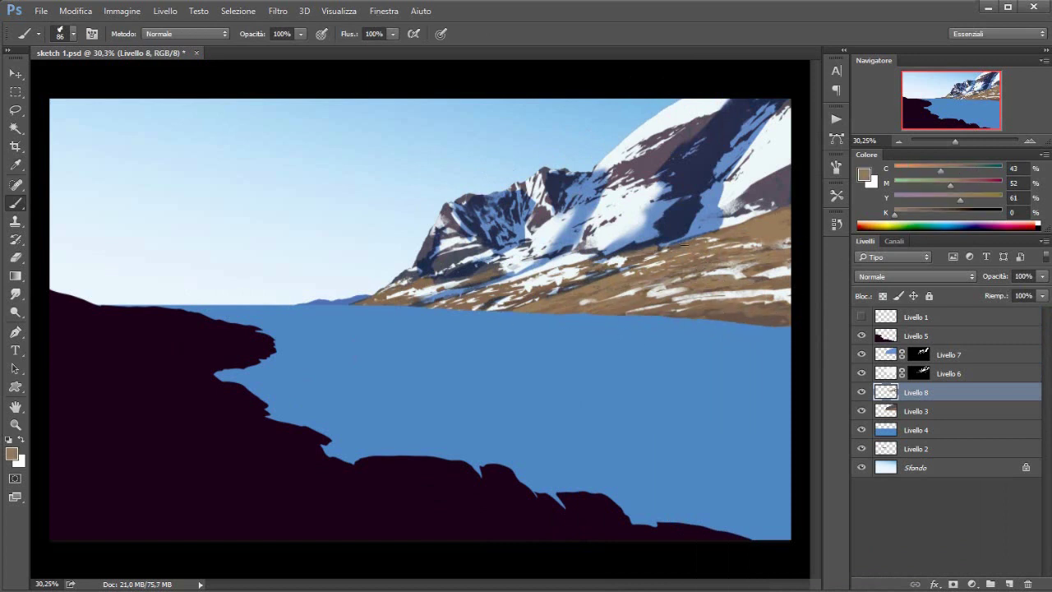
left_click(764, 317, "alt")
left_click_drag(781, 322, 575, 329)
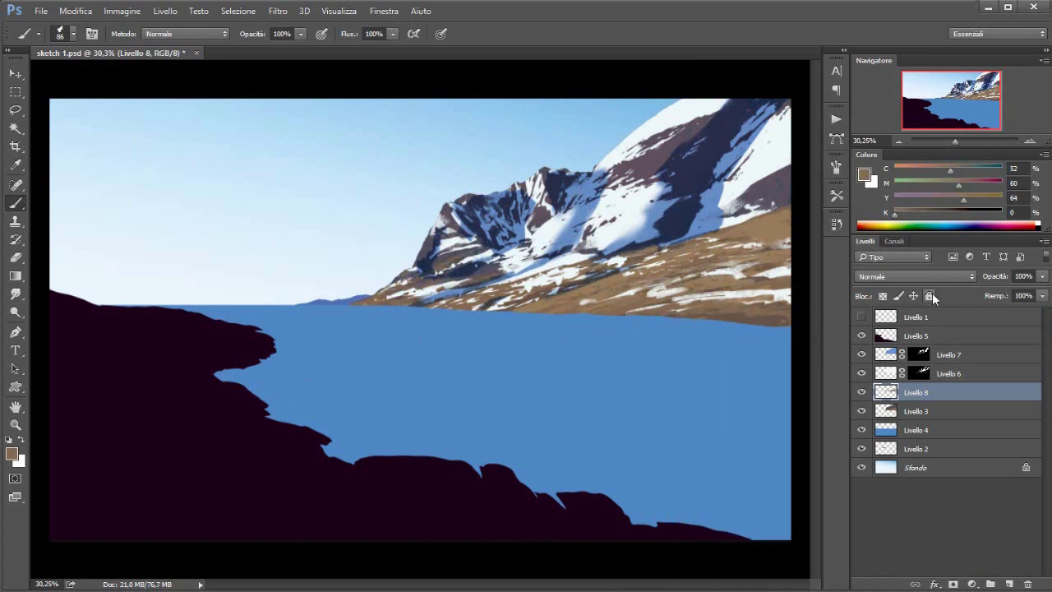
left_click(919, 373)
key("x")
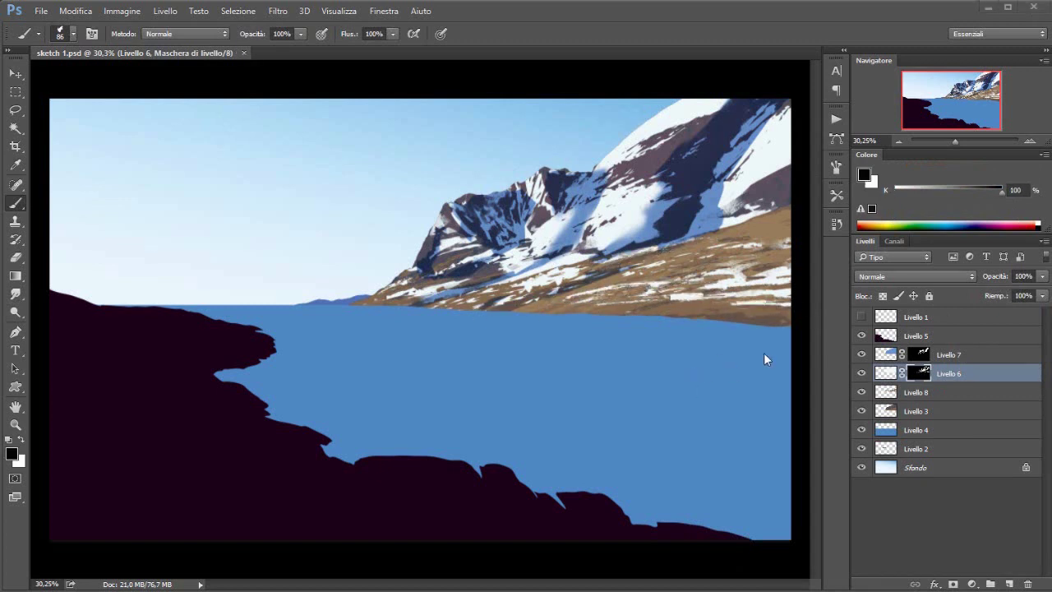
left_click(912, 392)
right_click(674, 272)
double_click(700, 301)
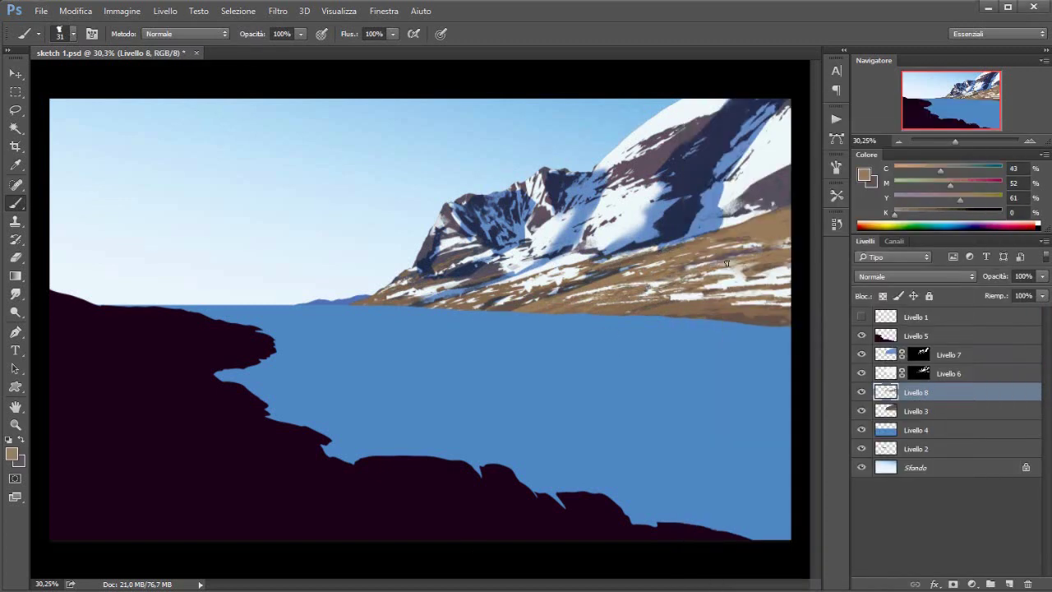
Step: Fill the shoreline outline with tan on a new layer behind a black mask, with the sketch shown
key("alt+bracketright")
key("alt+bracketright")
left_click(886, 335, "ctrl")
left_click(1009, 584)
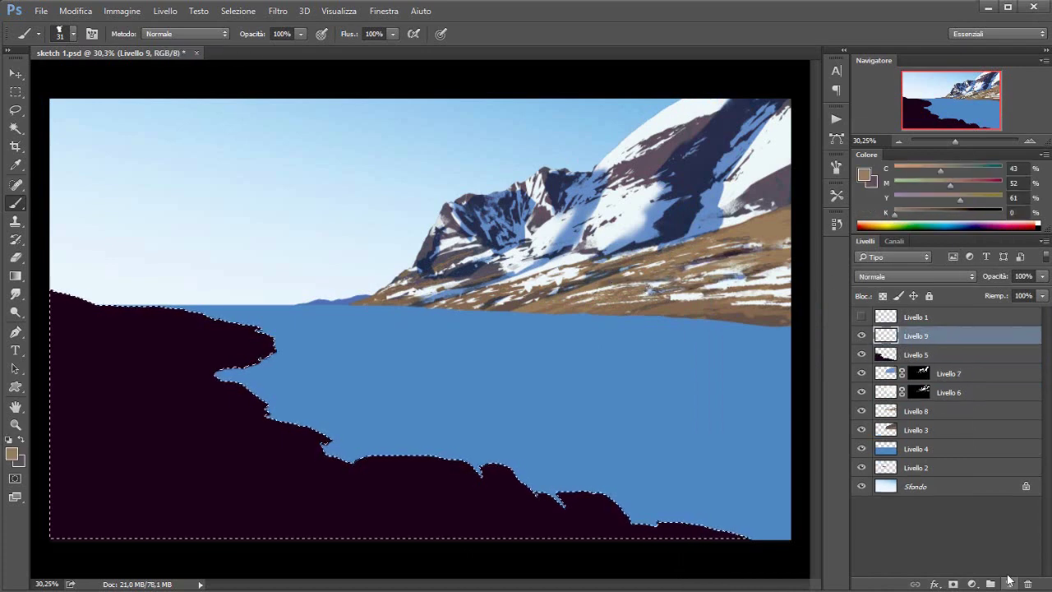
key("alt+BackSpace")
left_click(953, 584, "alt")
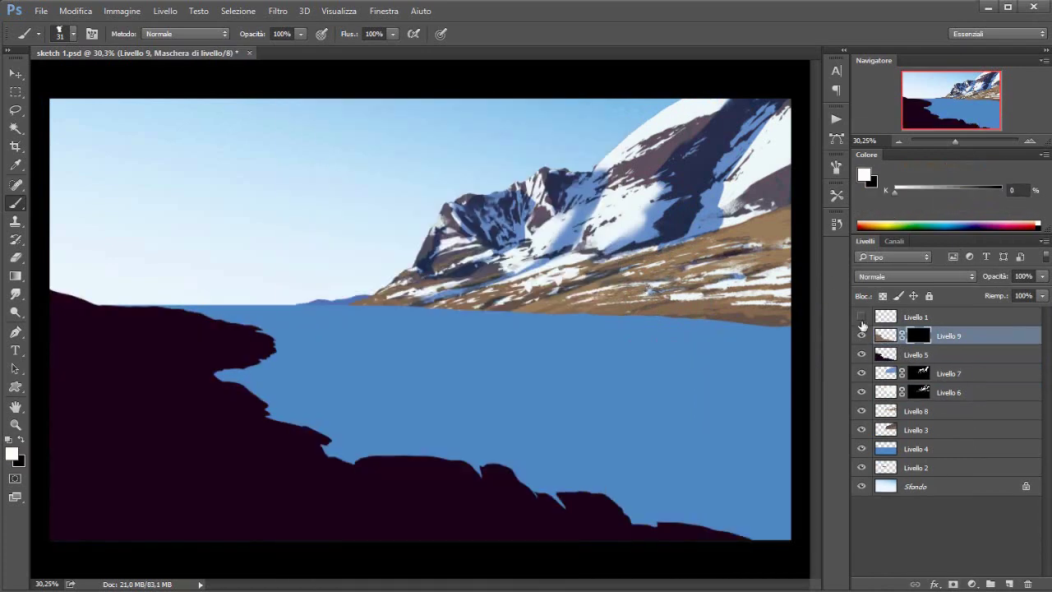
left_click(861, 316)
left_click(915, 316)
left_click(862, 355)
Step: Paint dark cracks into the left and upper-left shore, revealing tan ground between them
key("l")
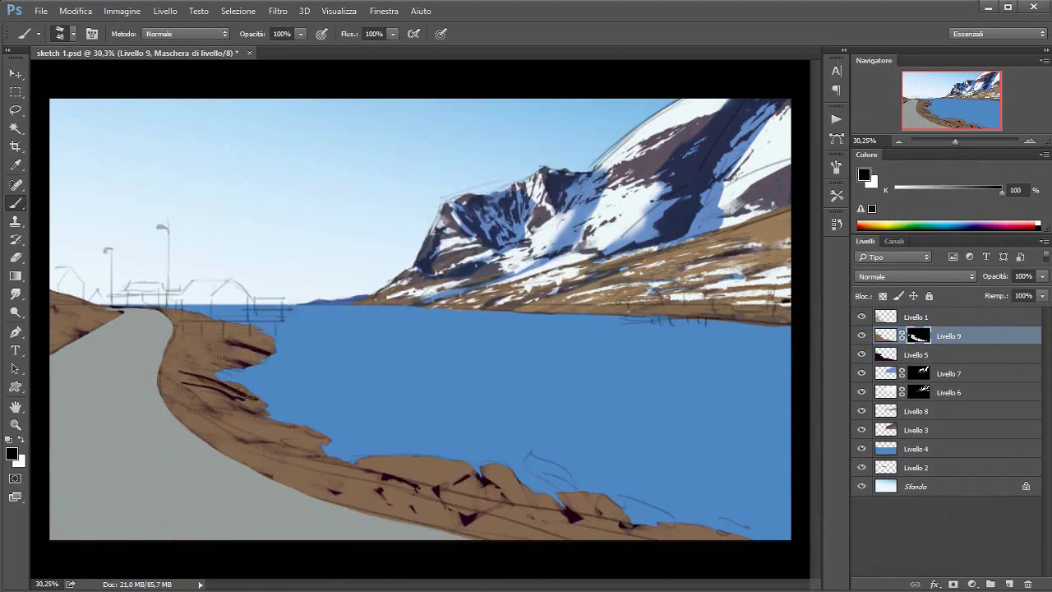
left_click_drag(206, 415, 213, 416)
key("x")
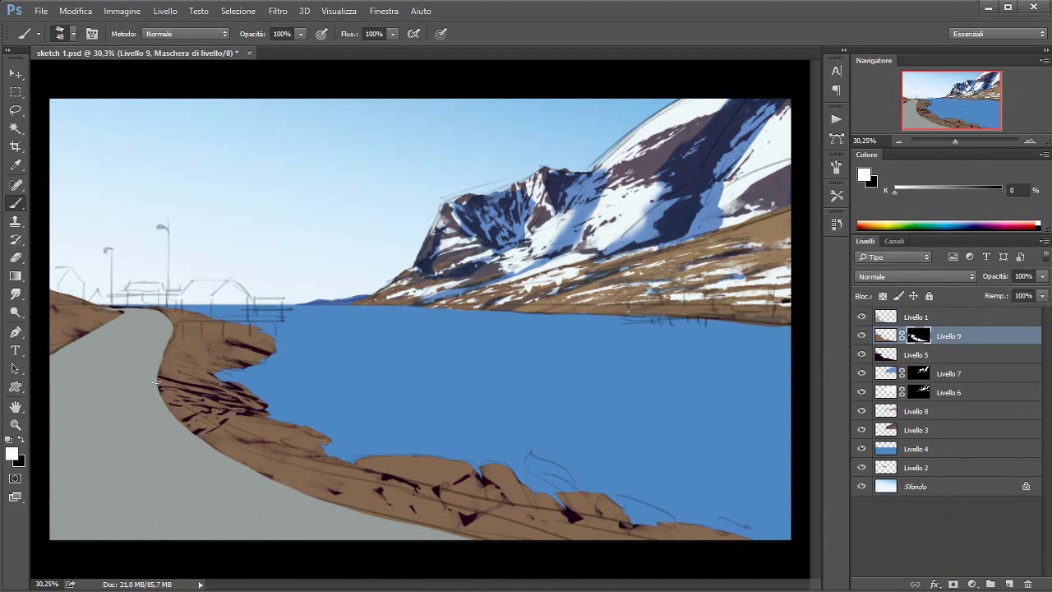
key("x")
mouse_move(158, 380)
left_mouse_down()
mouse_move(267, 337)
mouse_move(223, 360)
mouse_move(313, 448)
mouse_move(333, 453)
left_mouse_up()
key("x")
key("x")
right_click(329, 452)
key("x")
key("x")
left_click_drag(106, 319, 52, 327)
key("x")
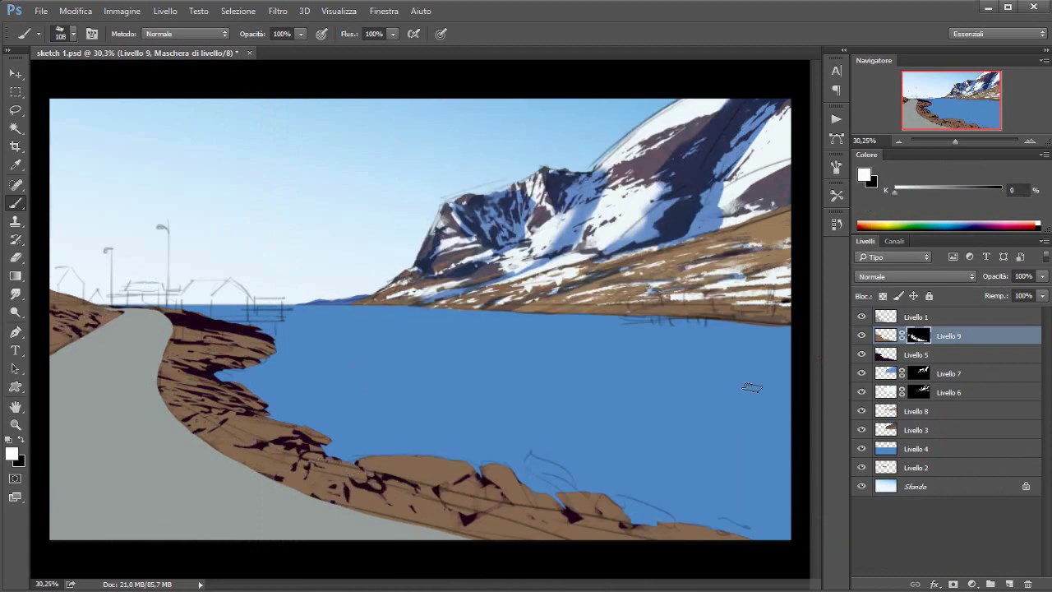
Step: Lighten the tan shore with Hue/Saturation Lightness +24
left_click(886, 336)
key("ctrl+u")
mouse_move(794, 491)
left_mouse_down()
mouse_move(780, 499)
mouse_move(812, 496)
left_mouse_up()
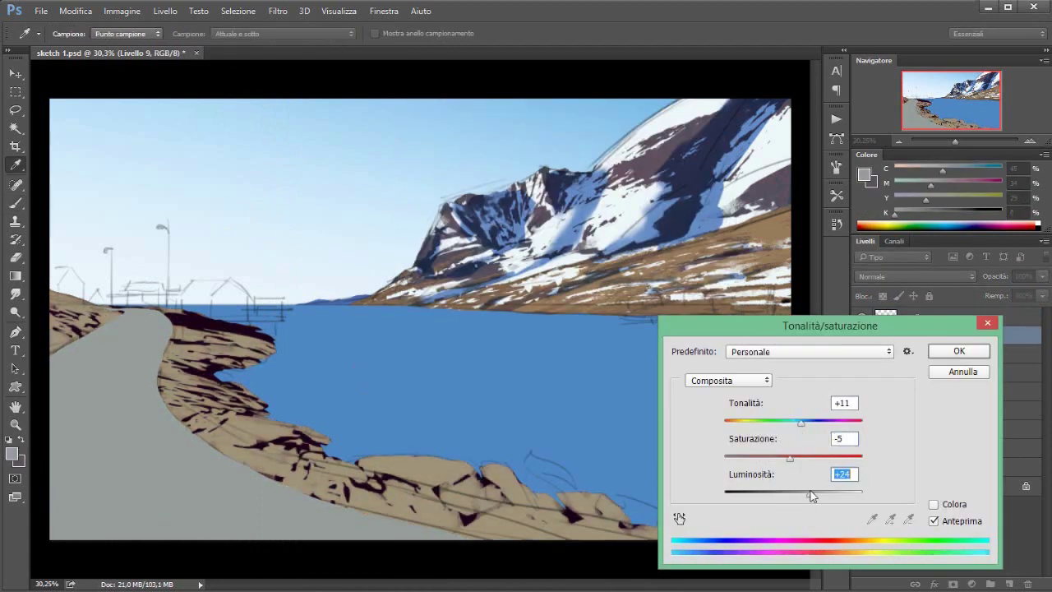
key("Return")
key("ctrl+shift+alt+n")
key("b")
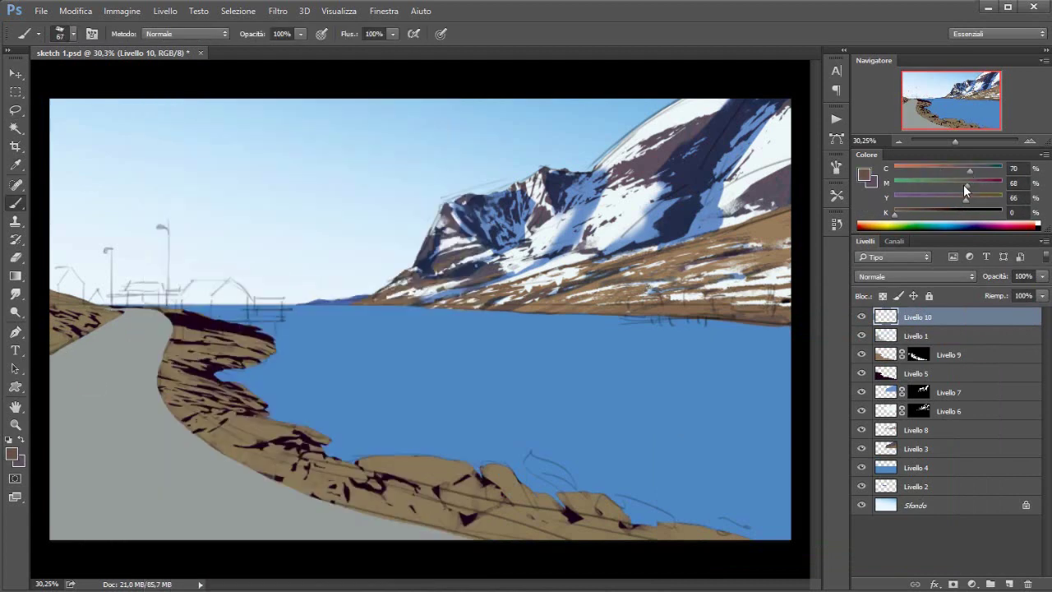
Step: Select a strip along the road's outer edge and shift it to dark purple
key("l")
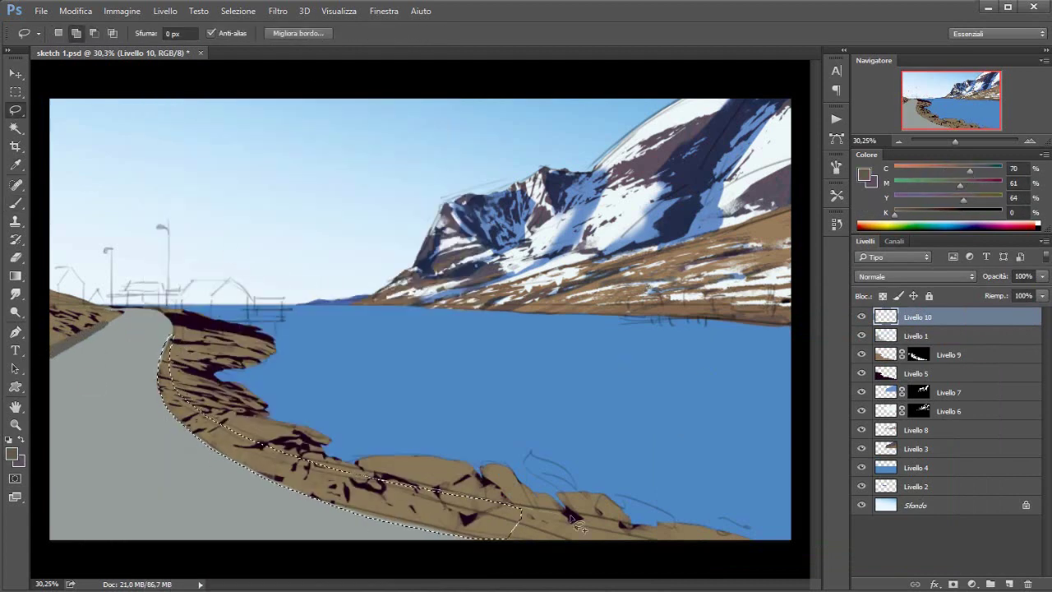
key("ctrl+u")
left_click_drag(793, 492, 770, 496)
left_click_drag(793, 422, 855, 423)
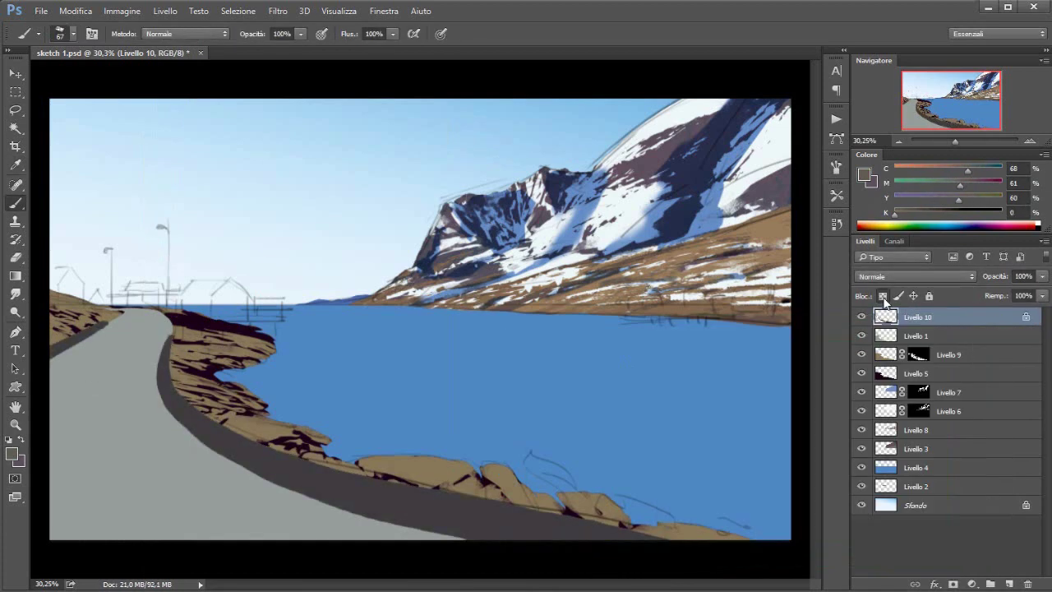
key("Return")
key("b")
Step: Resize the brush and paint grey texture along the road edge, undoing one stroke
left_click_drag(166, 331, 236, 460)
right_click(236, 460)
left_click_drag(485, 110, 511, 128)
key("Return")
mouse_move(238, 444)
left_mouse_down()
mouse_move(488, 551)
mouse_move(308, 454)
left_mouse_up()
key("ctrl+z")
right_click(308, 454)
left_click_drag(362, 126, 325, 125)
key("Return")
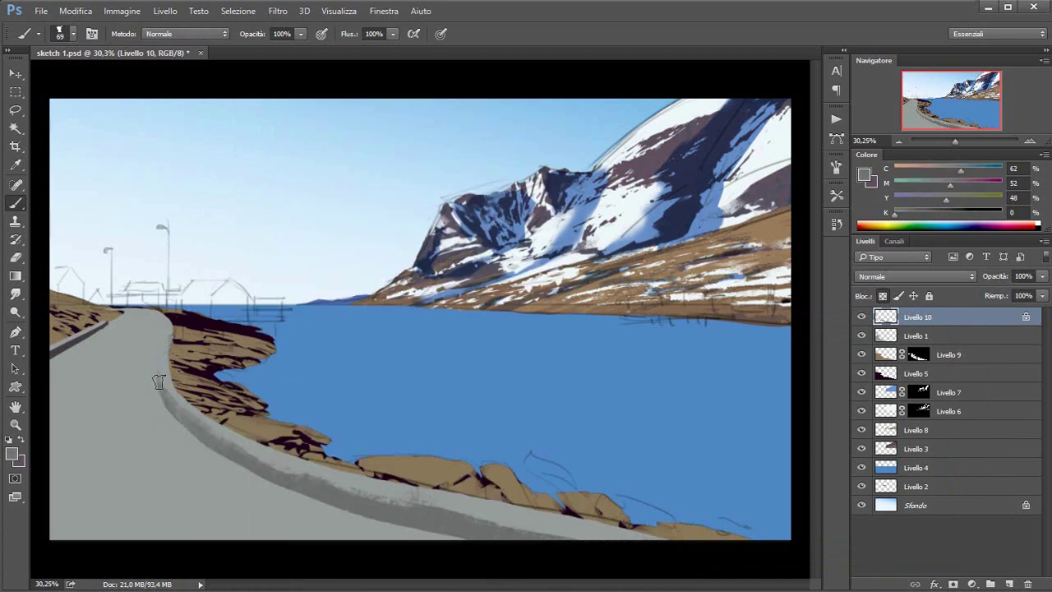
Step: Sample a lighter grey and set up a new masked layer with a size-36 brush
key("i")
key("ctrl+u")
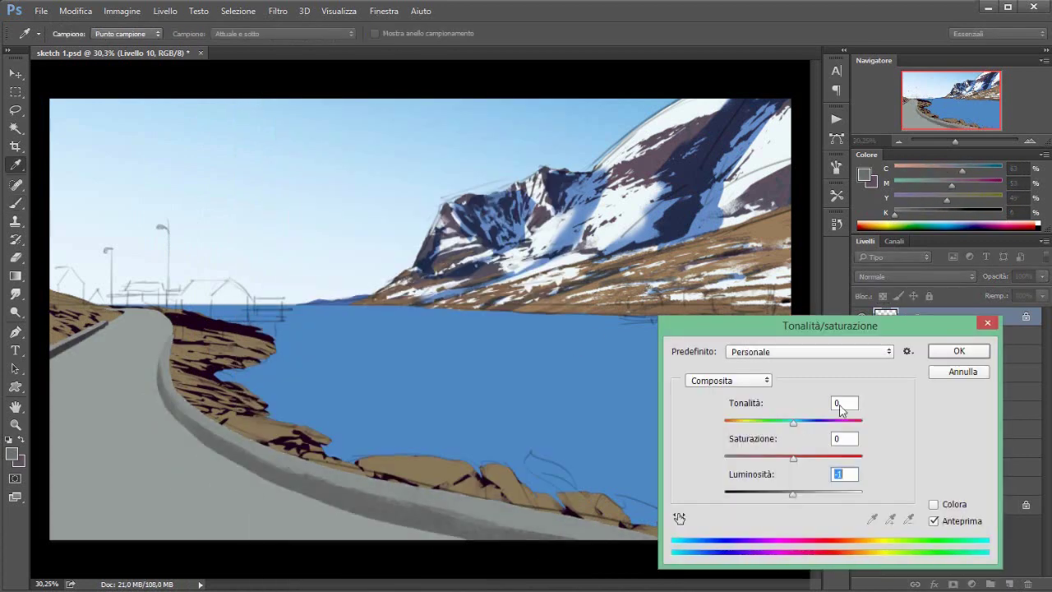
key("Escape")
left_click(359, 320)
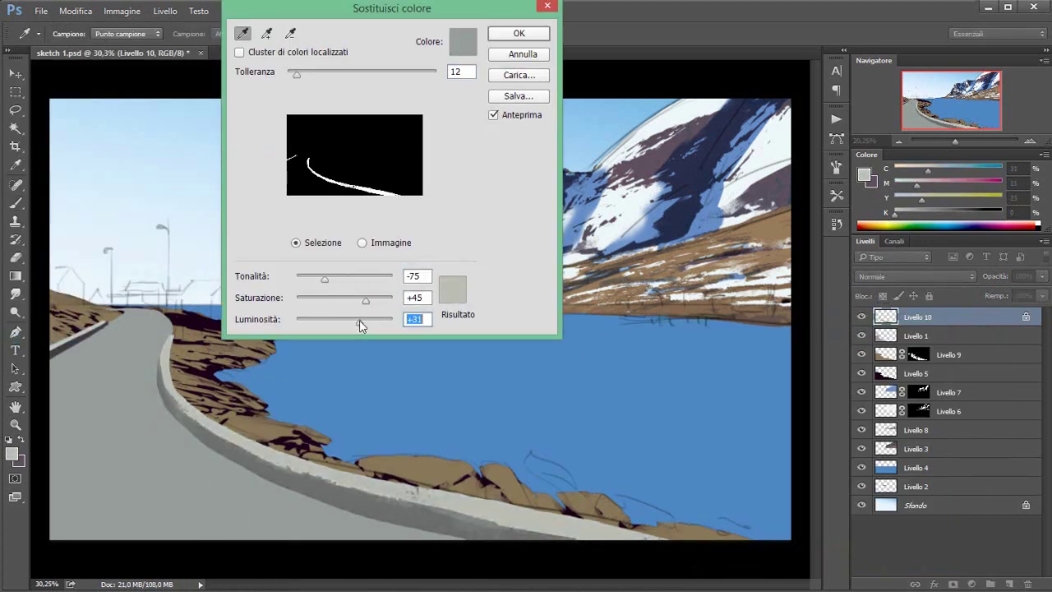
key("Return")
key("ctrl+shift+alt+n")
right_click(314, 213)
key("Return")
key("x")
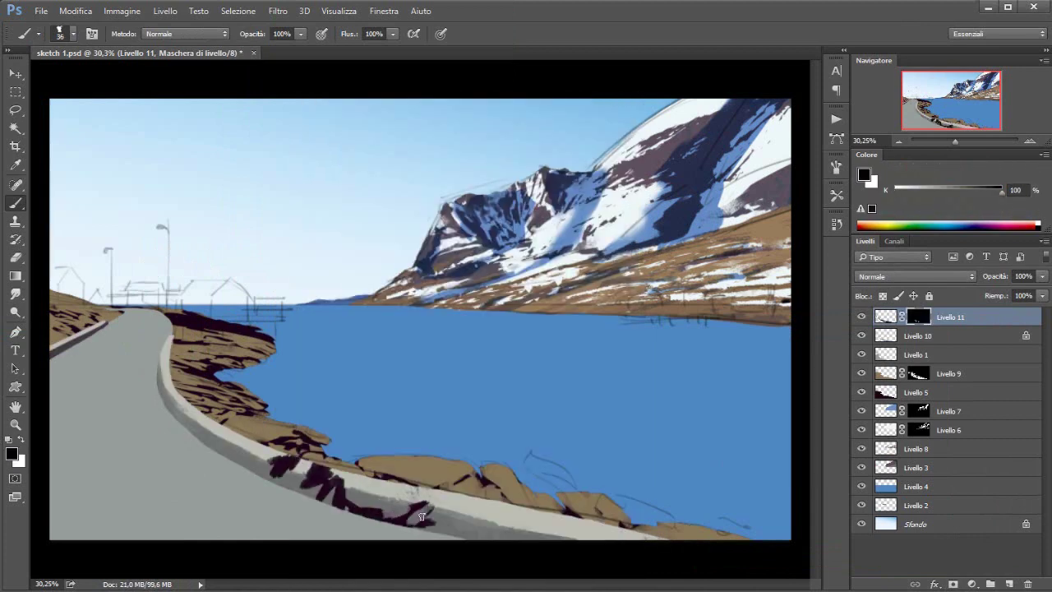
Step: Paint lighter tones along the stone barrier up to the bend and add dark marks
mouse_move(349, 508)
left_mouse_down()
mouse_move(510, 514)
mouse_move(488, 499)
left_mouse_up()
key("bracketright")
key("bracketright")
key("bracketright")
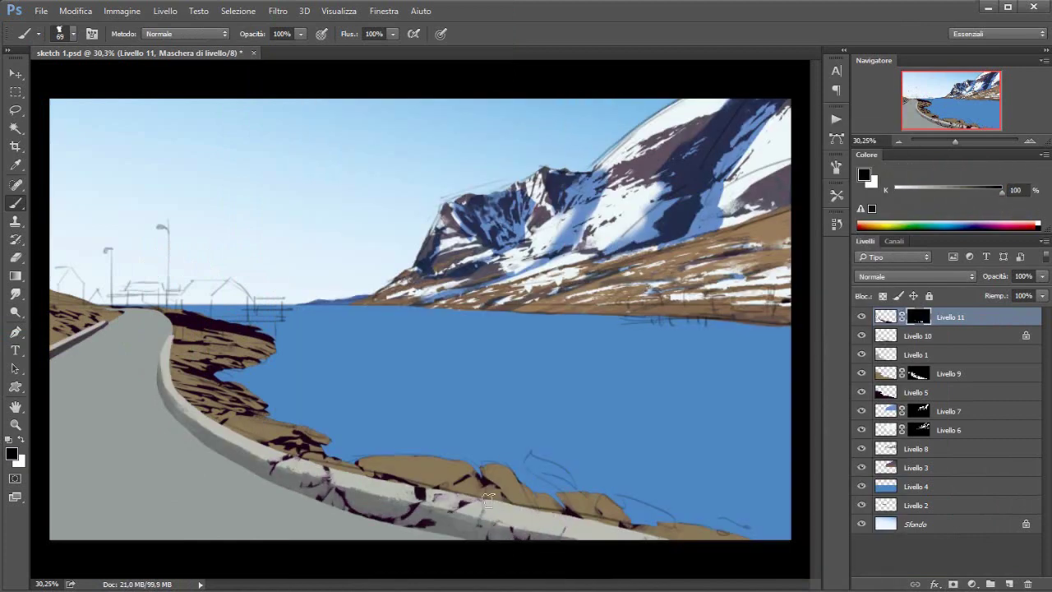
left_click_drag(168, 404, 161, 377)
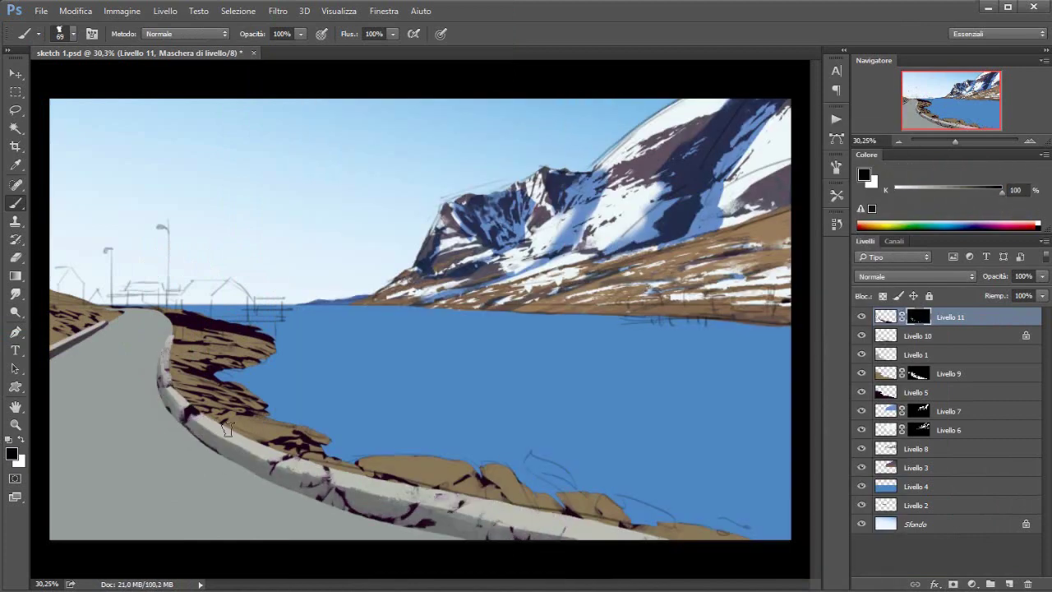
key("bracketleft")
key("bracketleft")
key("bracketleft")
left_click_drag(234, 435, 240, 436)
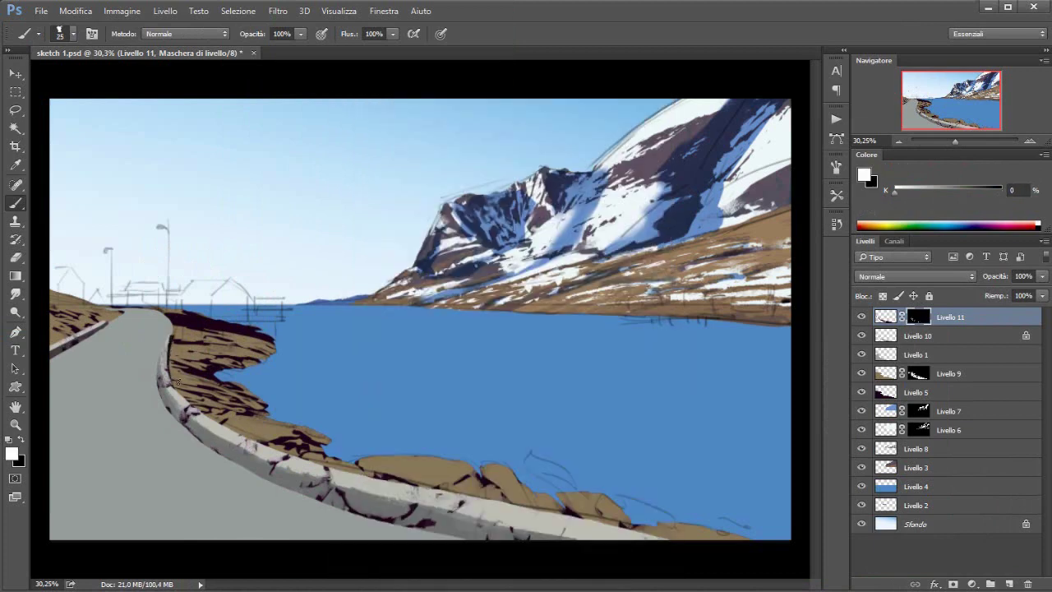
Step: Recolour Livello 11's barrier marks with Hue -71 and Lightness +19
left_click(885, 317)
key("ctrl+u")
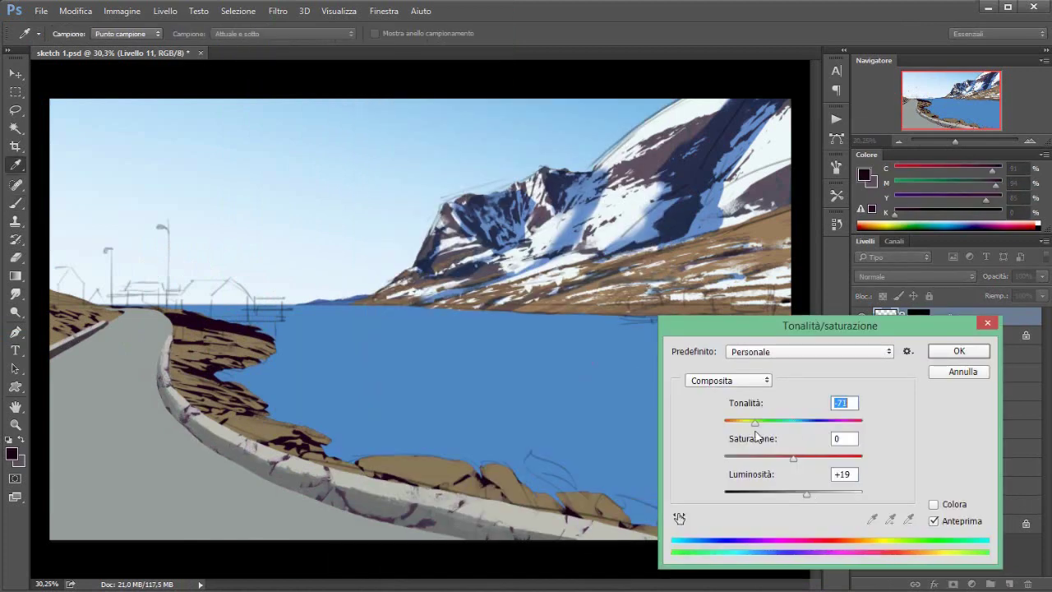
left_click_drag(769, 422, 832, 423)
left_click_drag(770, 490, 806, 492)
key("Return")
left_click(882, 349)
key("ctrl+shift+alt+n")
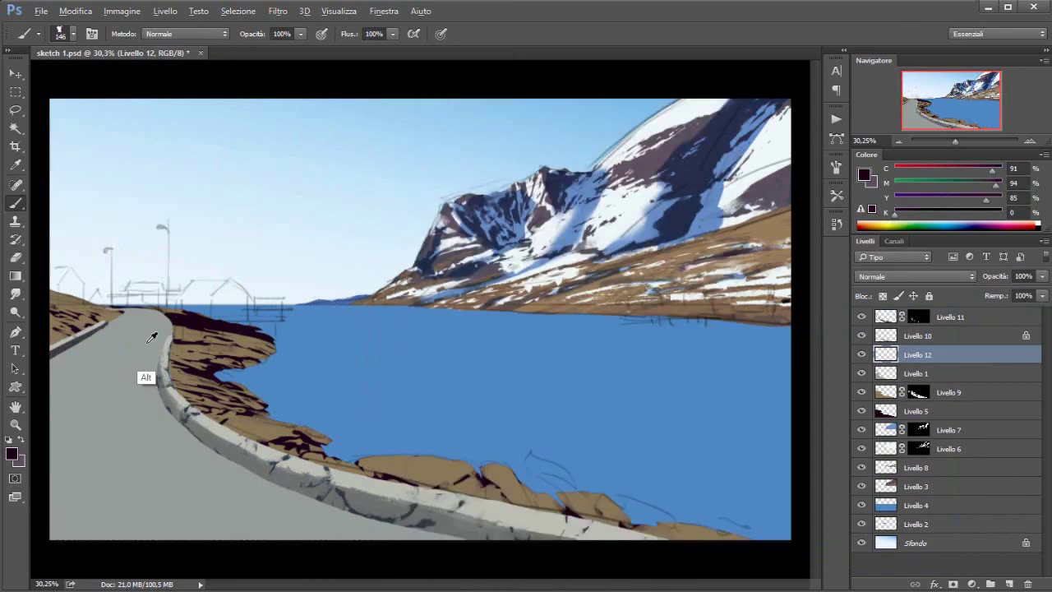
Step: Paint grey strokes across the road on Livello 12 and mask them to the road's outline
key("x")
mouse_move(145, 371)
left_mouse_down()
mouse_move(110, 353)
mouse_move(102, 401)
mouse_move(106, 362)
mouse_move(123, 444)
left_mouse_up()
left_click(124, 460, "alt")
key("ctrl+a")
left_click(885, 411, "ctrl")
left_click(953, 583)
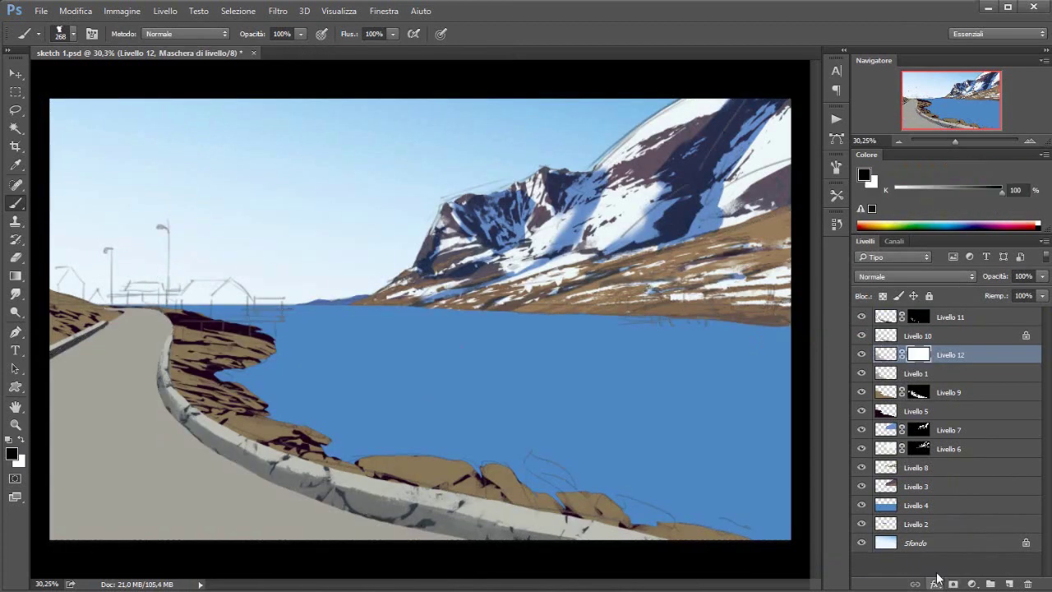
left_click(886, 354)
key("ctrl+u")
key("Return")
key("ctrl+d")
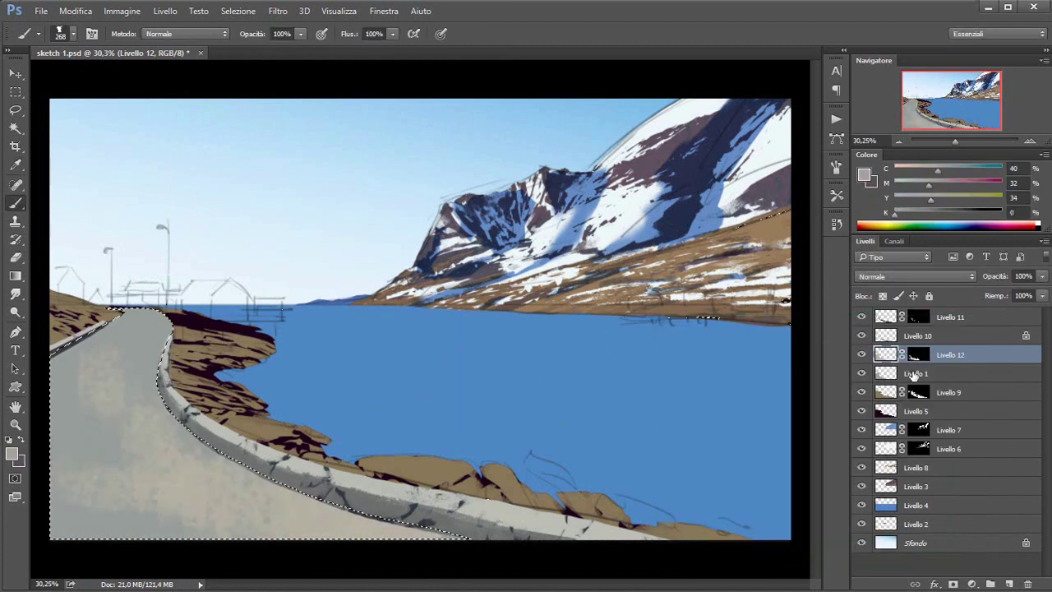
left_click(918, 354)
key("ctrl+shift+d")
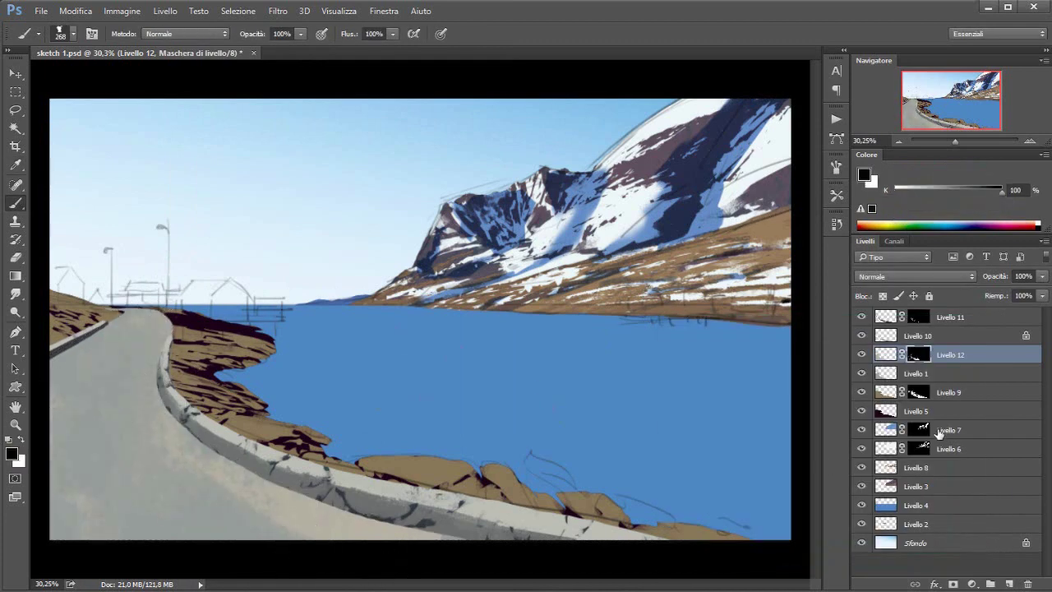
Step: Paint warm brown shading along the road edge on a Multiply layer and erase the excess
left_click(1009, 583)
left_click(275, 433, "alt")
left_click_drag(160, 378, 468, 535)
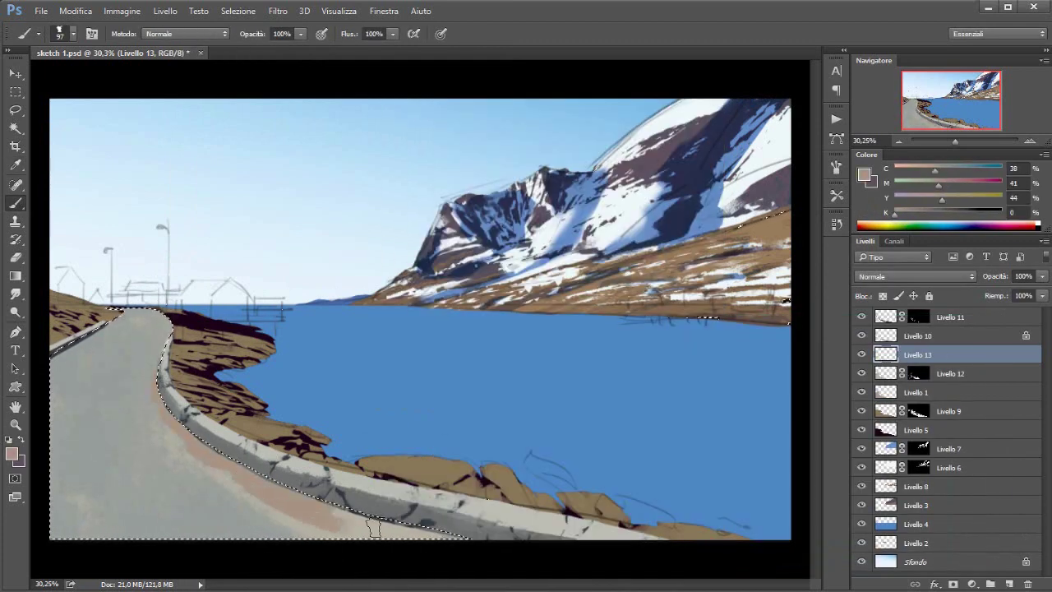
left_click(915, 276)
left_click(918, 327)
key("e")
key("ctrl+d")
right_click(217, 94)
key("Return")
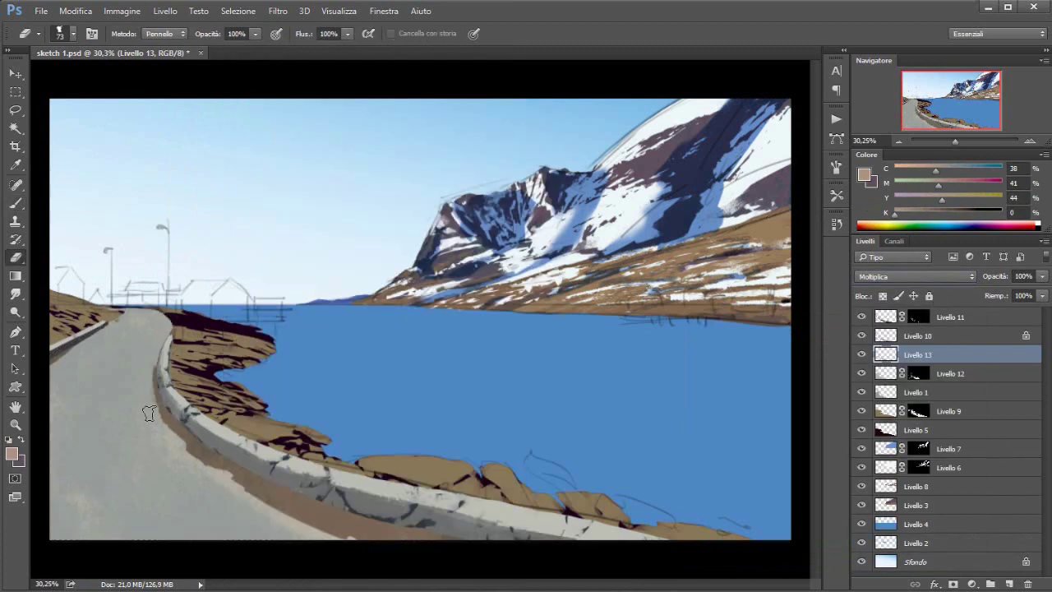
Step: Dab light and mid-grey highlights onto the stone barrier on a new top layer
left_click(885, 316)
key("ctrl+shift+alt+n")
key("b")
right_click(361, 97)
key("Return")
left_click(263, 484, "alt")
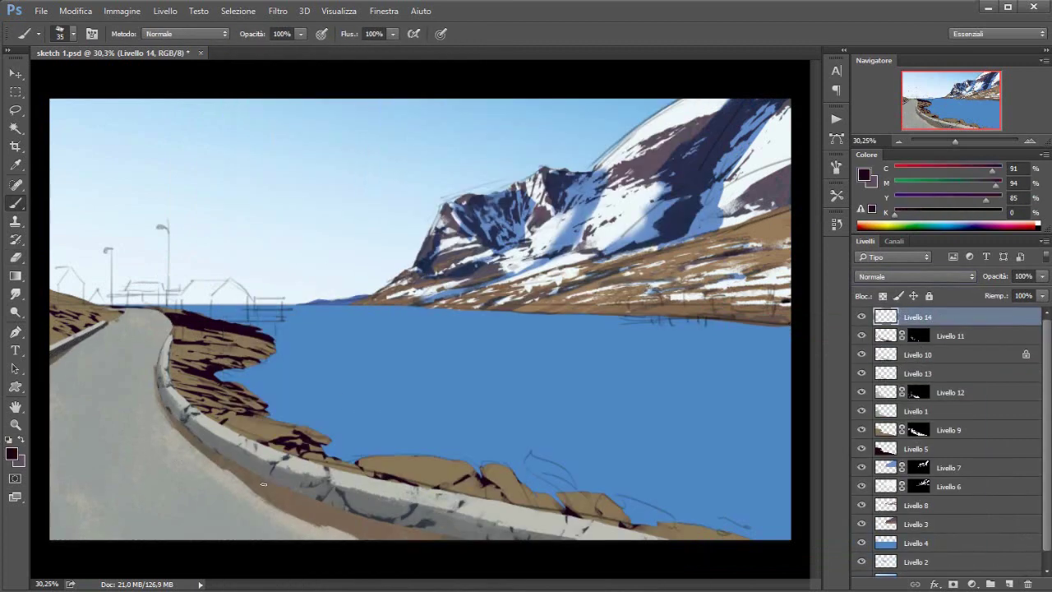
left_click(216, 452, "alt")
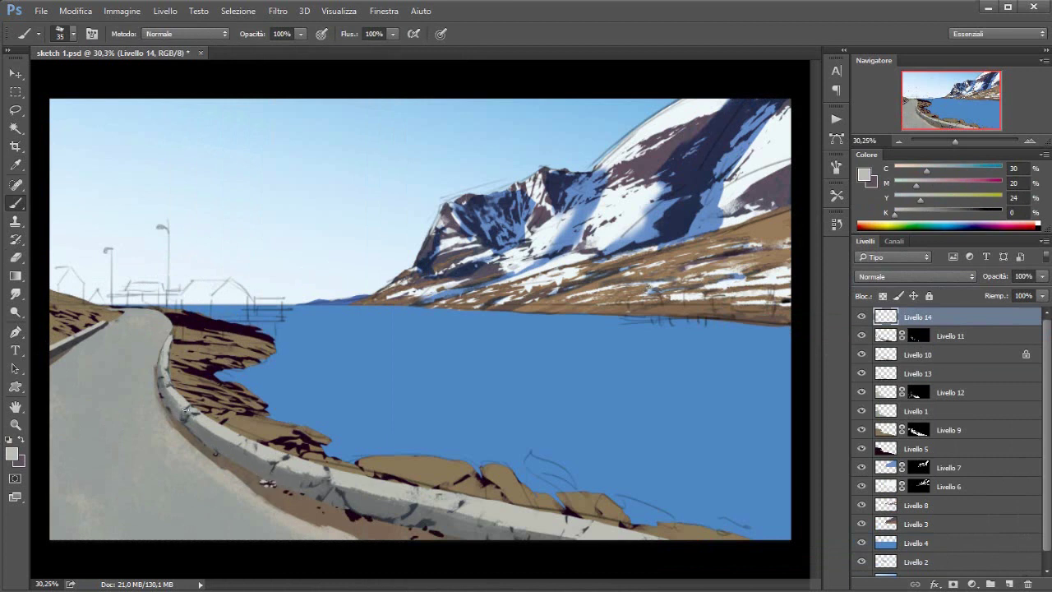
left_click(349, 519, "alt")
left_click(161, 423, "alt")
key("e")
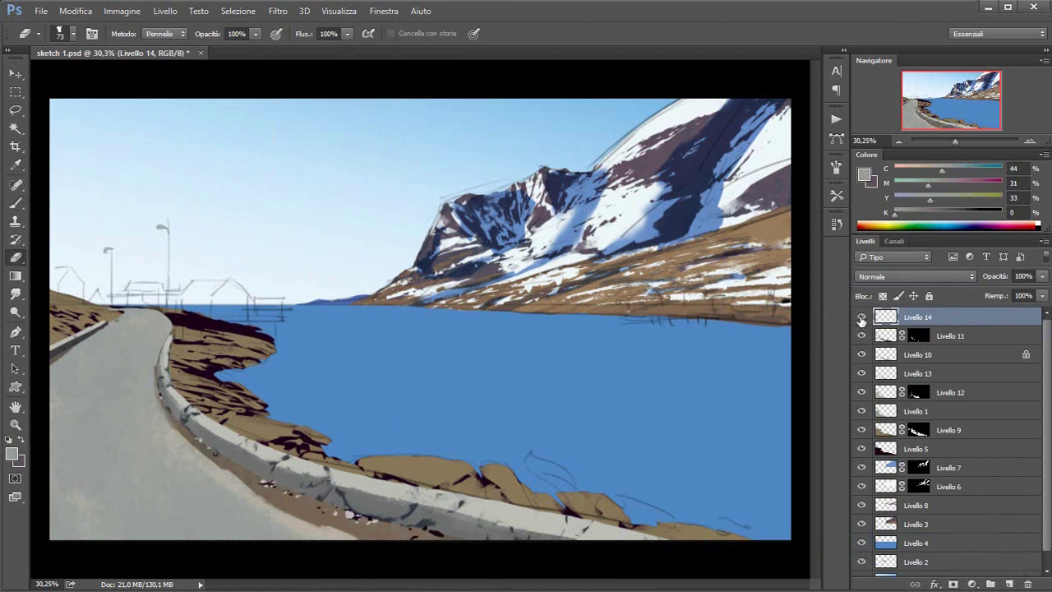
left_click(154, 408, "ctrl")
Step: Outline and fill two house shapes in dark red on a new houses layer
key("p")
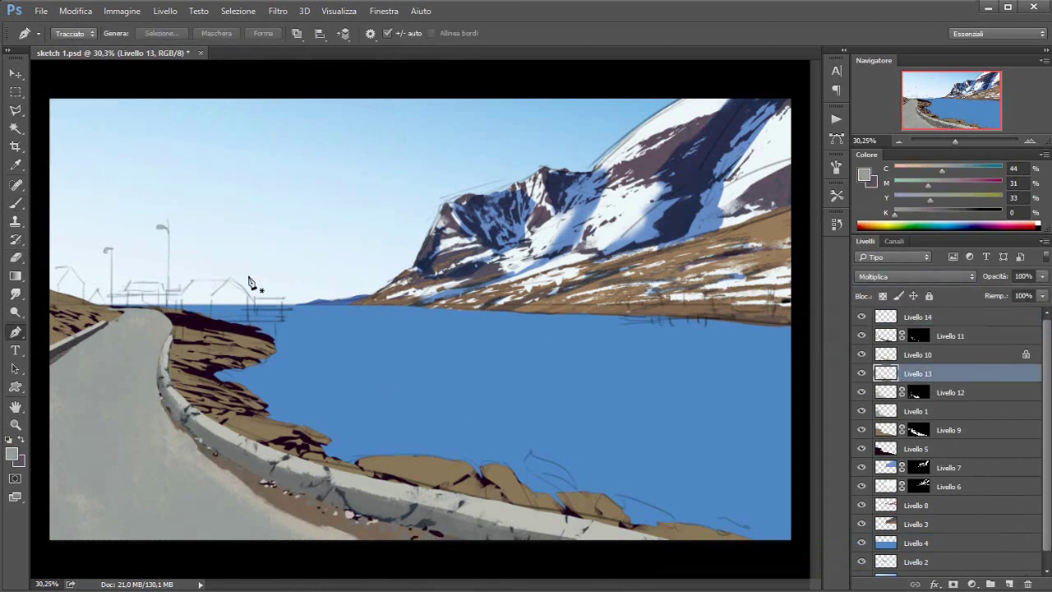
left_click(181, 298)
left_click(181, 320, "shift")
key("ctrl+shift+alt+n")
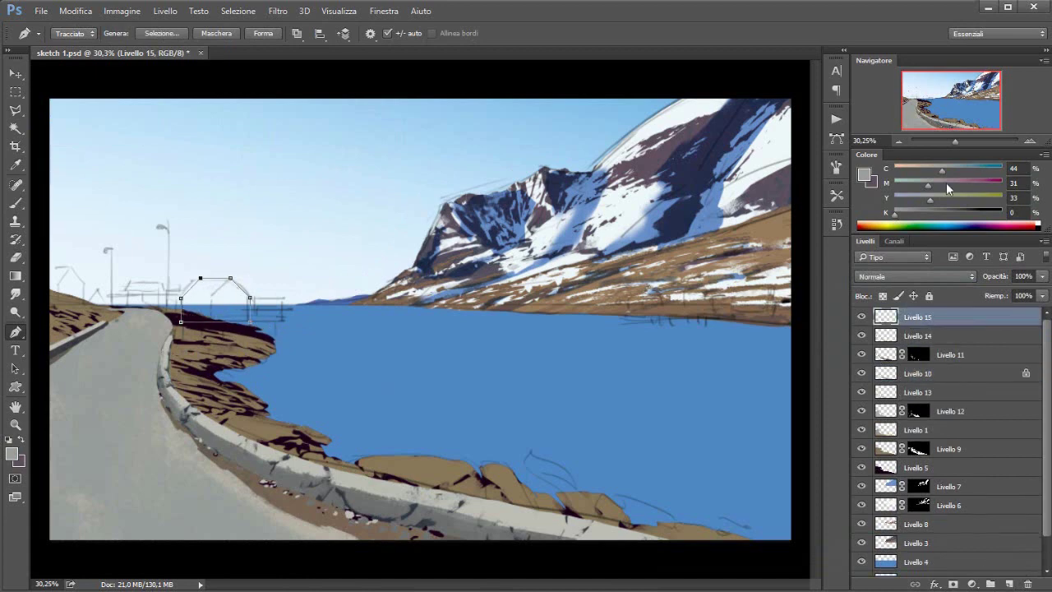
left_click_drag(987, 185, 984, 185)
key("ctrl+Return")
key("alt+BackSpace")
key("l")
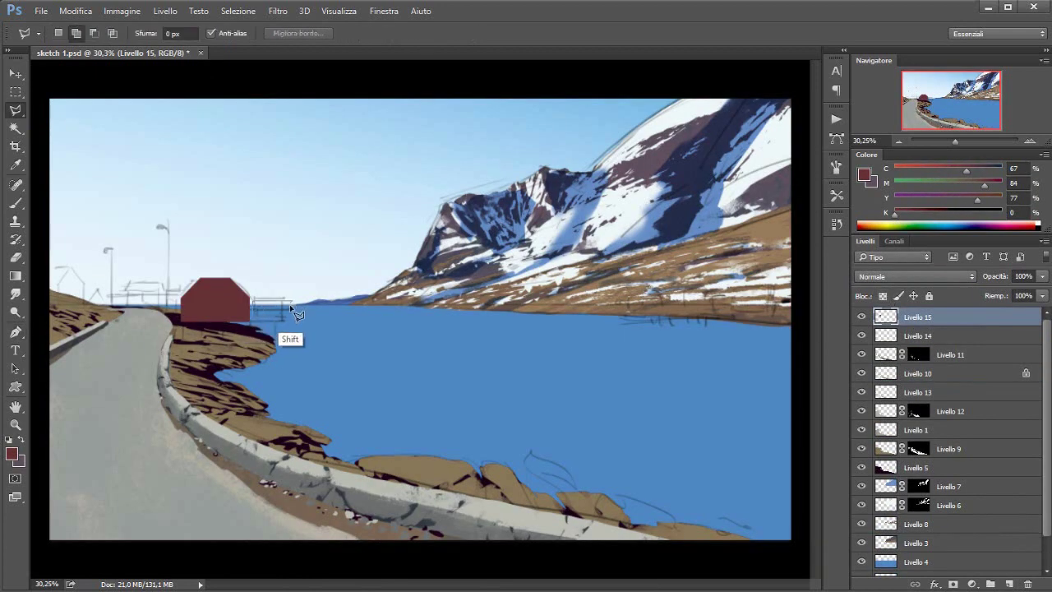
key("alt+BackSpace")
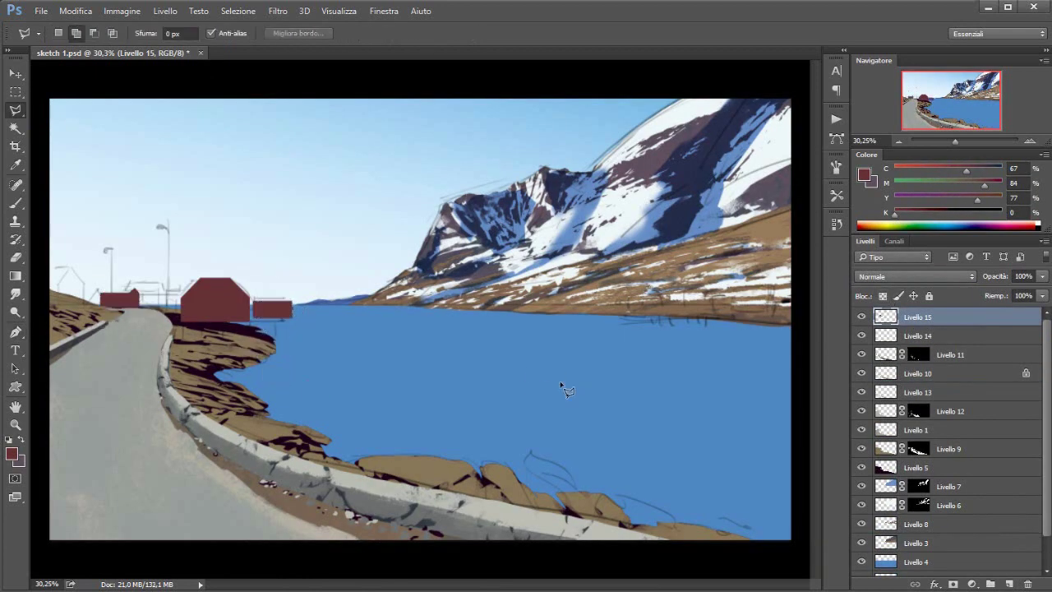
key("b")
right_click(219, 220)
left_click(983, 199)
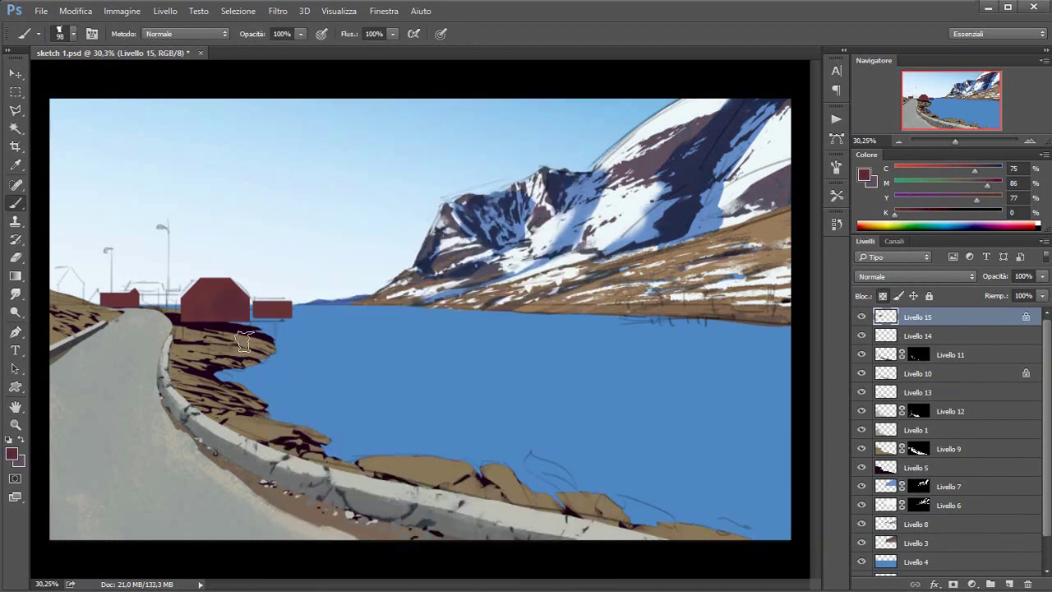
Step: Draw white trim along the roof edges and house wall with a size 9 brush on a new layer
right_click(386, 123)
key("d")
key("x")
key("ctrl+shift+alt+n")
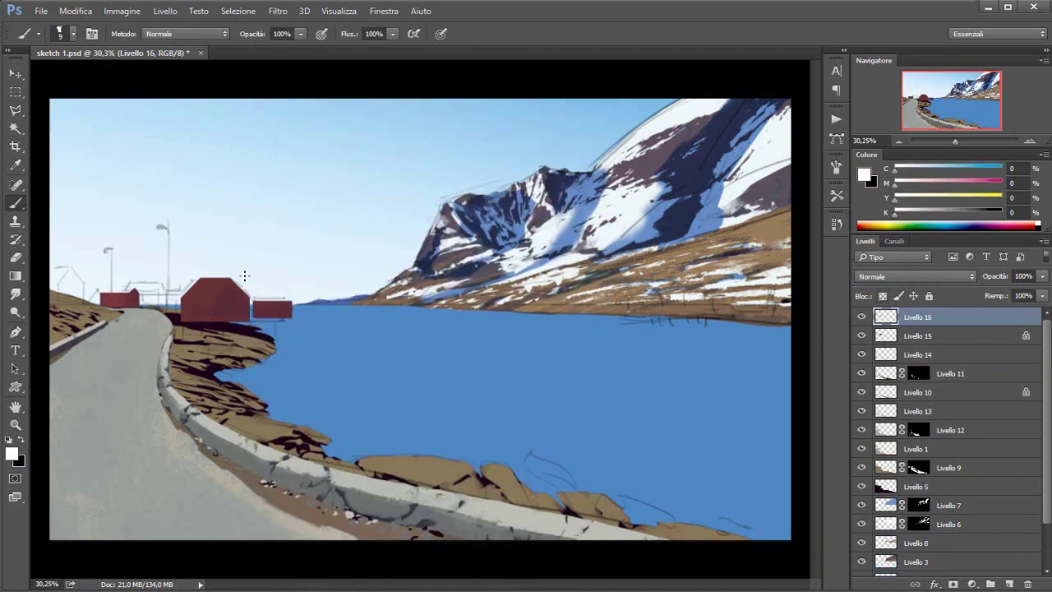
right_click(353, 111)
type("9")
key("Return")
key("p")
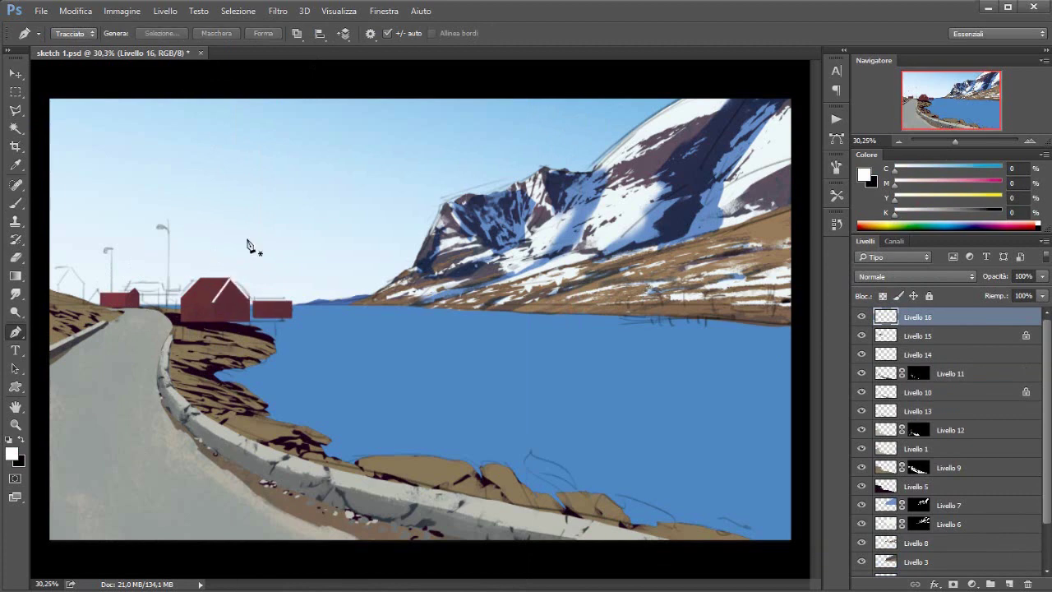
key("b")
left_click(214, 325, "shift")
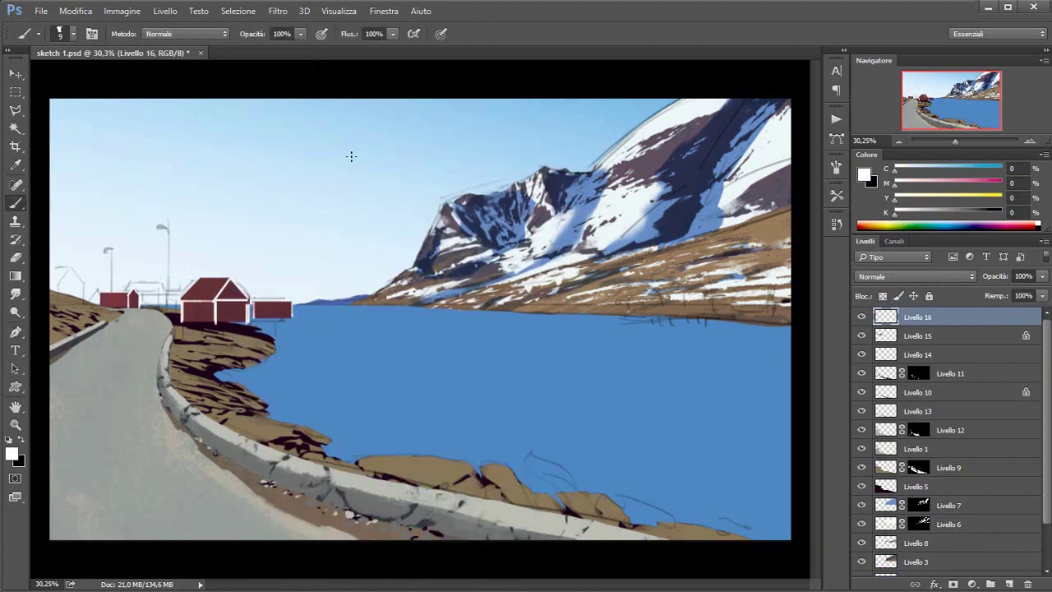
Step: Fill the right and left houses' roofs with a dark colour
key("l")
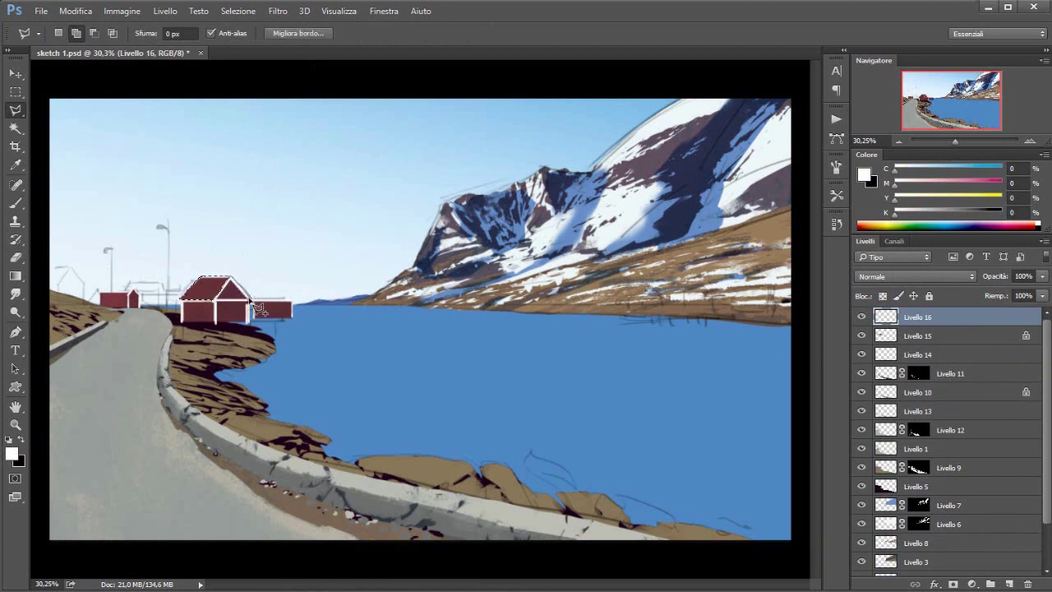
key("b")
left_click(258, 309, "alt")
key("ctrl+d")
key("l")
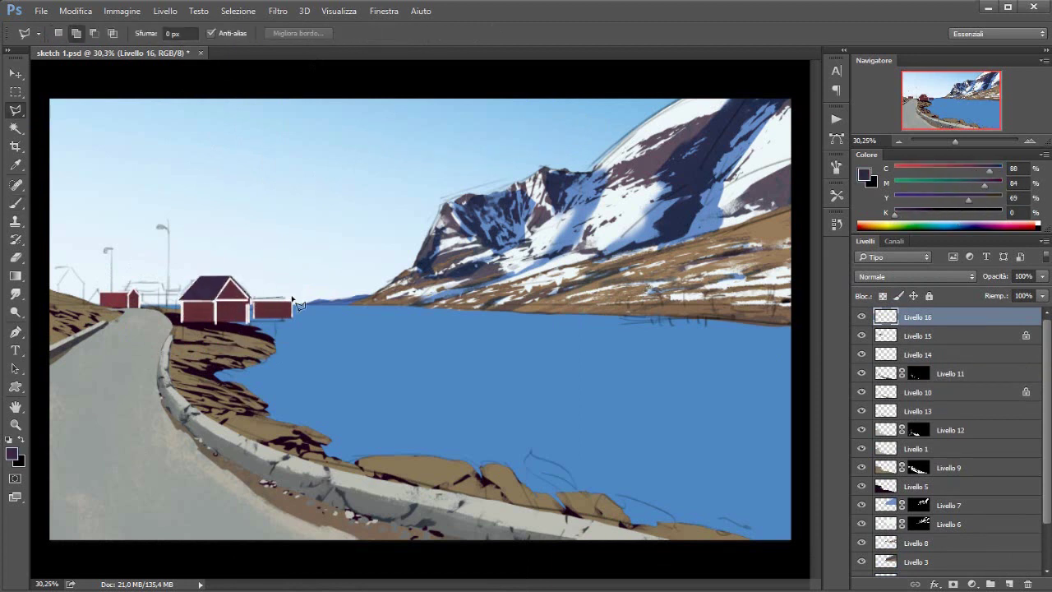
left_click(292, 292)
key("alt+BackSpace")
key("ctrl+d")
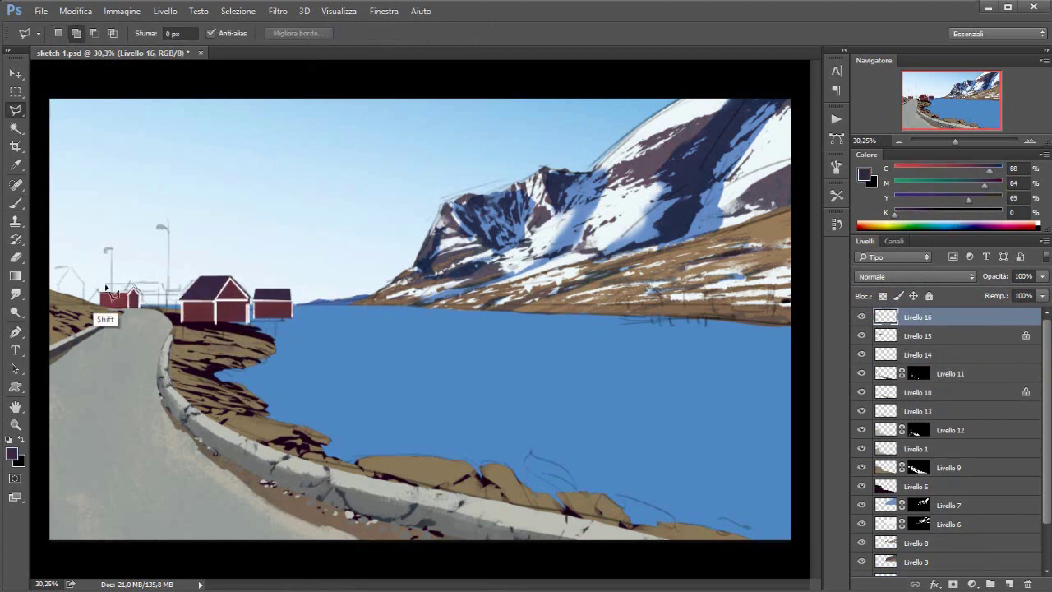
key("alt+BackSpace")
key("ctrl+d")
Step: Brighten the house colours with a Replace Color adjustment
key("b")
left_click(414, 353, "alt")
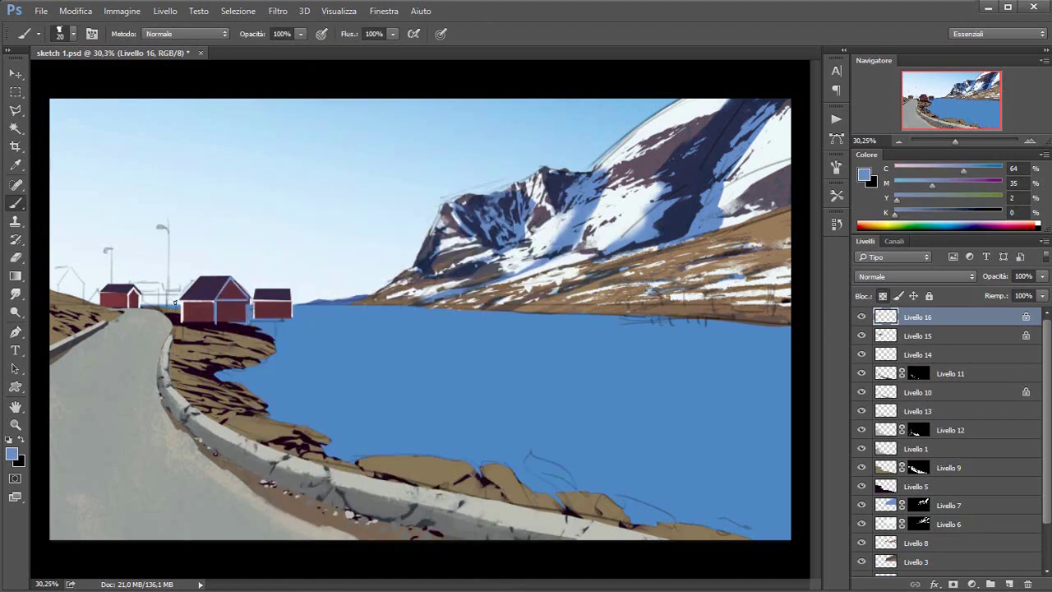
key("ctrl+alt+u")
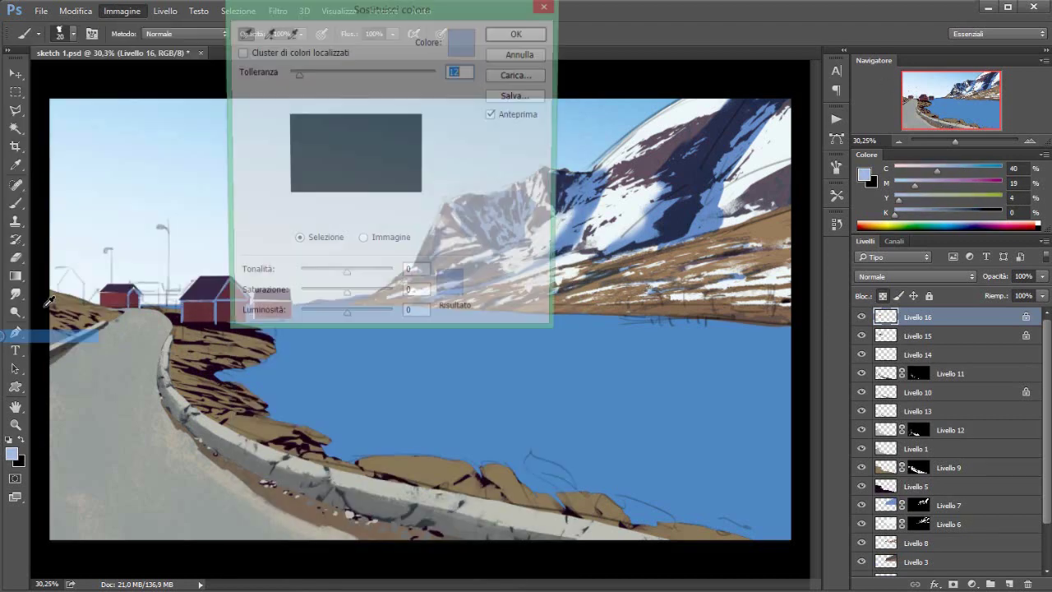
left_click_drag(500, 389, 515, 391)
key("Return")
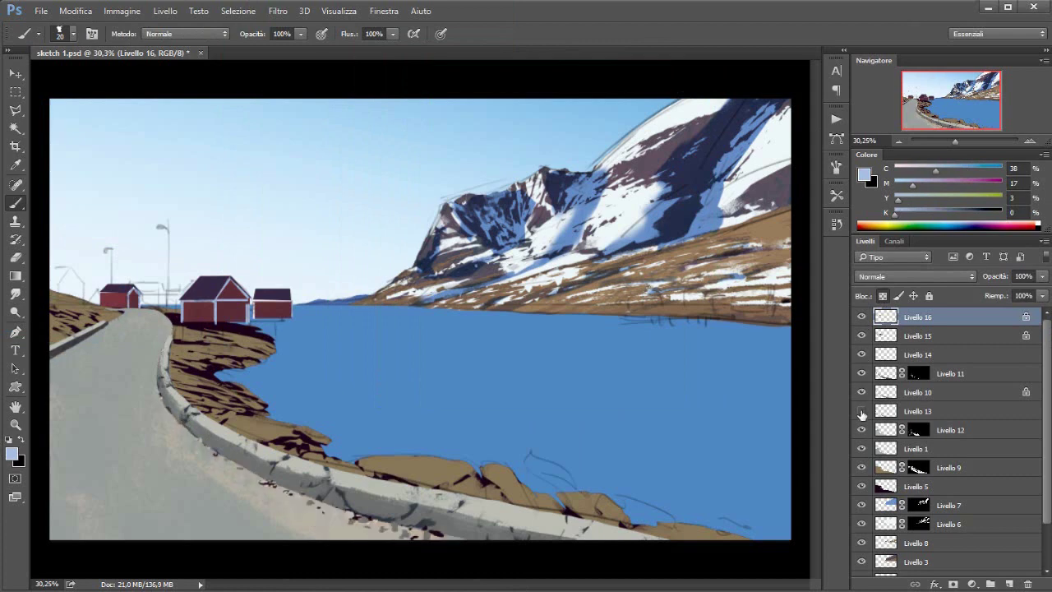
Step: Hide the sketch lines and paint a light-blue jetty along the houses' base
left_click_drag(861, 410, 861, 317)
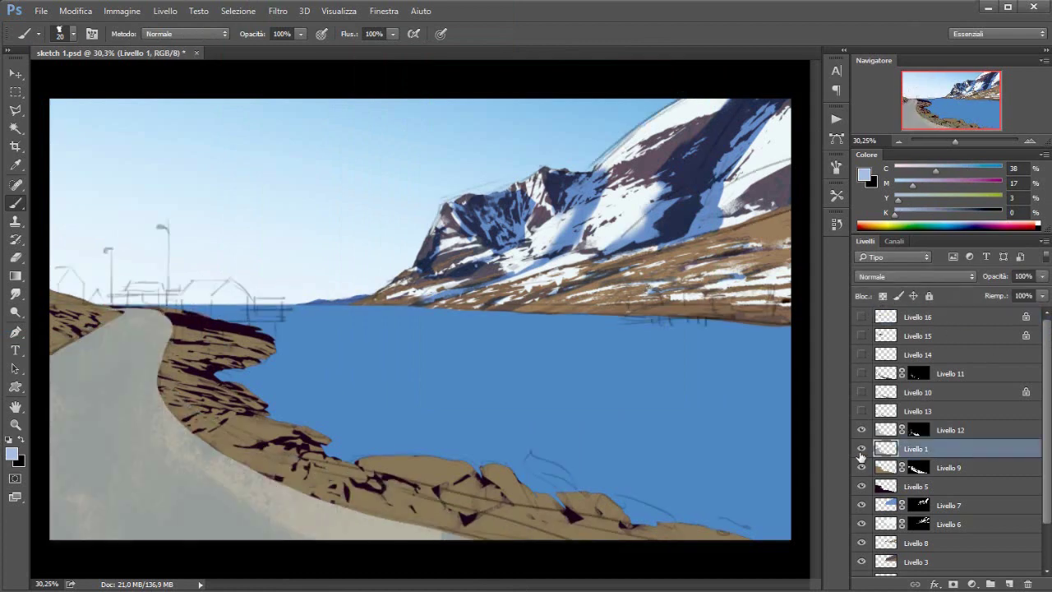
left_click(916, 448)
key("w")
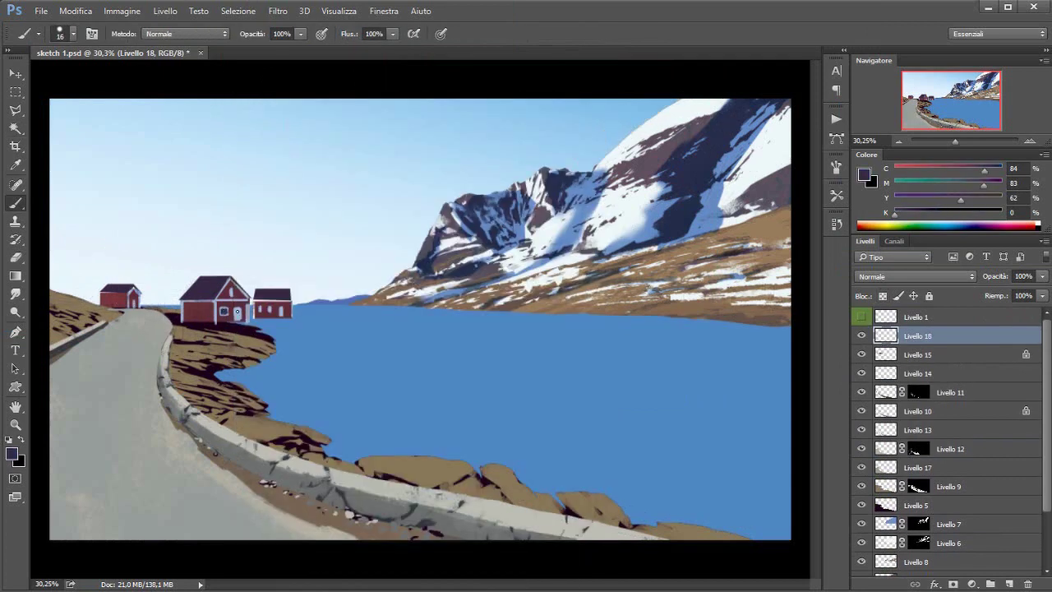
left_click(240, 316, "alt")
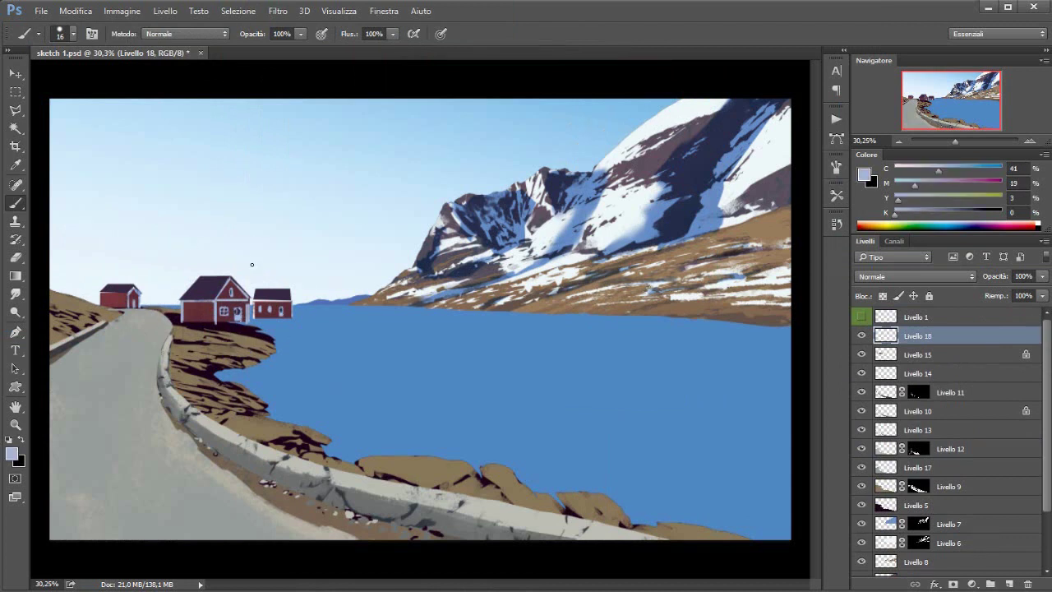
mouse_move(179, 324)
left_mouse_down()
mouse_move(294, 325)
mouse_move(286, 347)
left_mouse_up()
Step: Extend the pier strip over the lake and paint its posts and railings
key("l")
left_click(183, 333)
key("b")
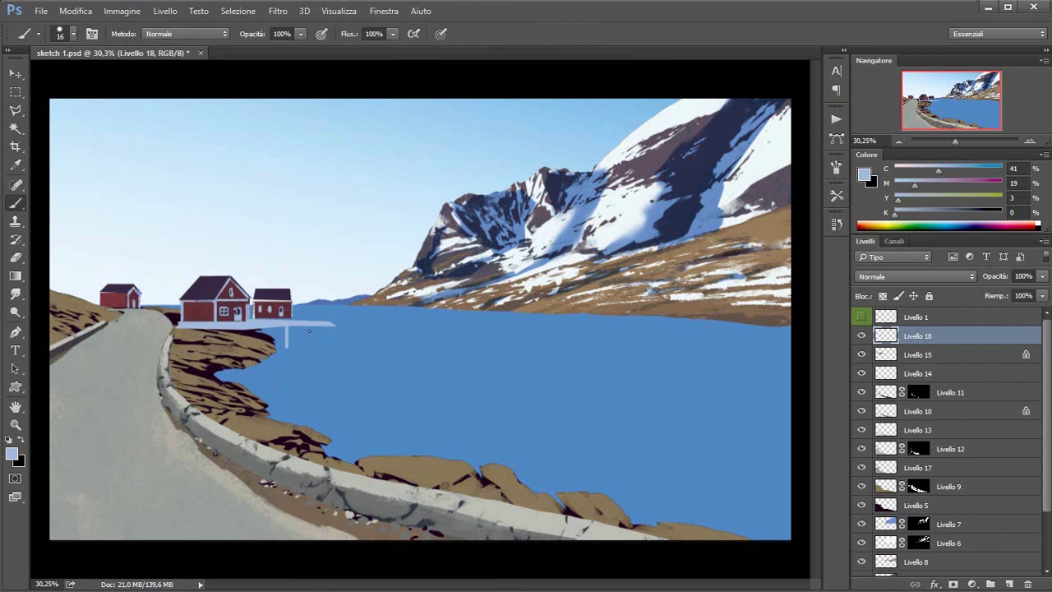
left_click_drag(220, 328, 220, 342)
left_click_drag(204, 329, 204, 337)
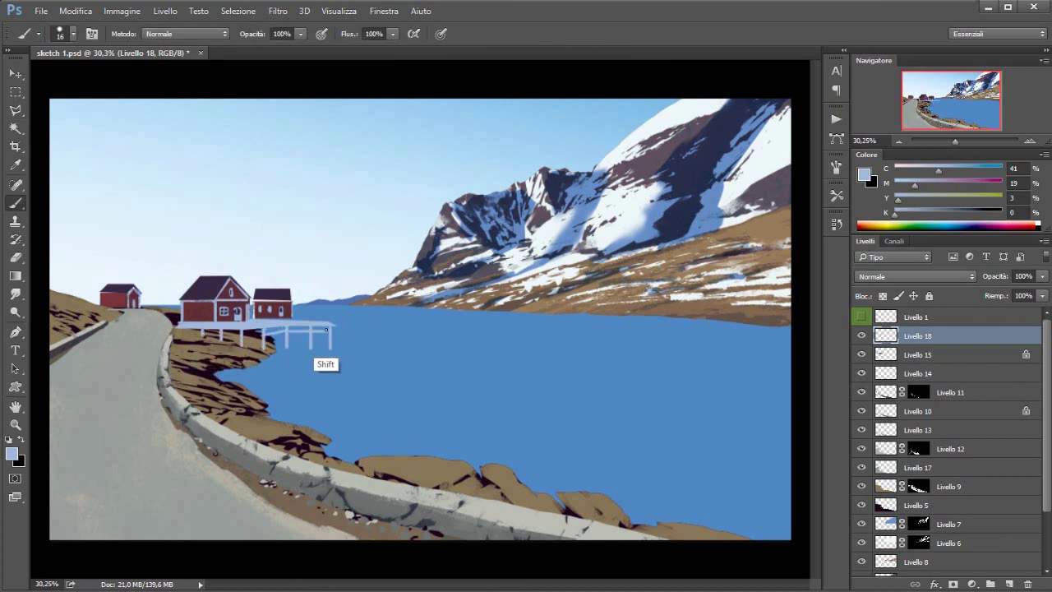
mouse_move(318, 328)
left_mouse_down()
mouse_move(318, 347)
mouse_move(298, 347)
left_mouse_up()
left_click(222, 333)
left_click(333, 333, "shift")
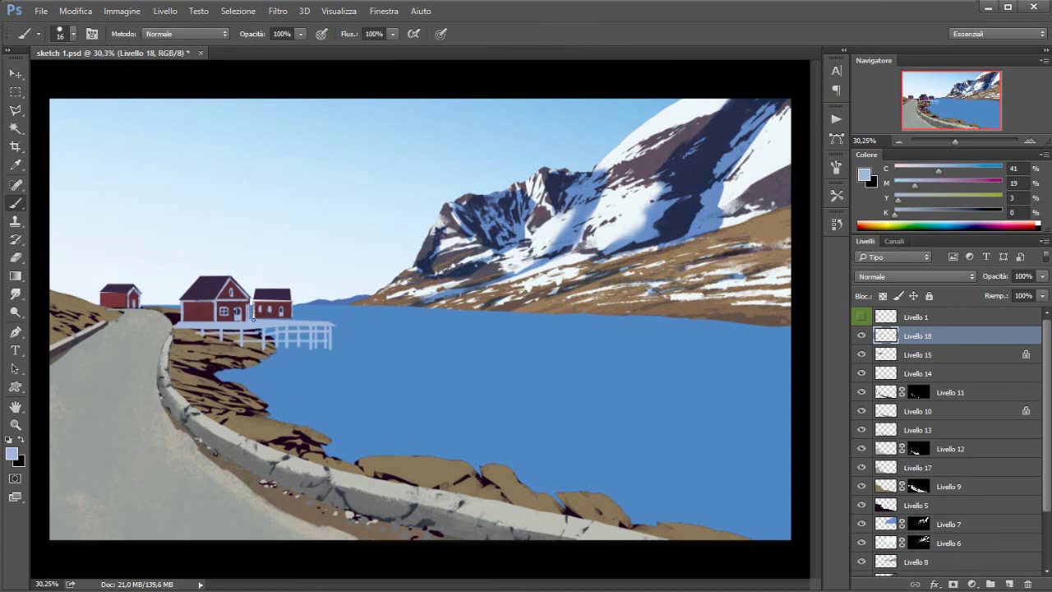
Step: Enlarge the brush and repaint the pier railings in sampled dark grey
right_click(673, 412)
left_click(432, 191)
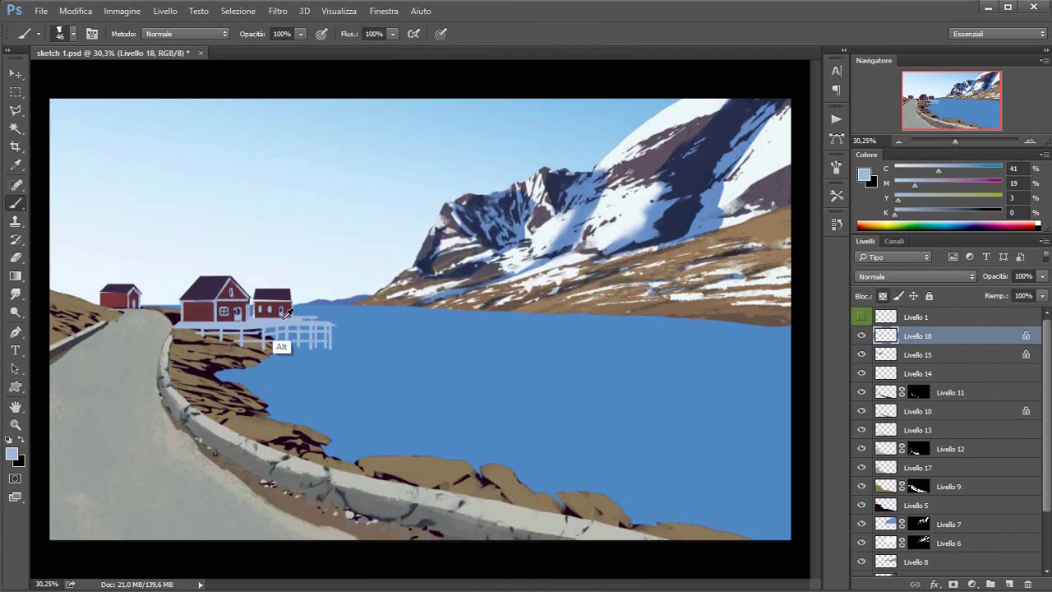
left_click(280, 345, "alt")
left_click_drag(205, 329, 332, 338)
left_click(206, 347, "alt")
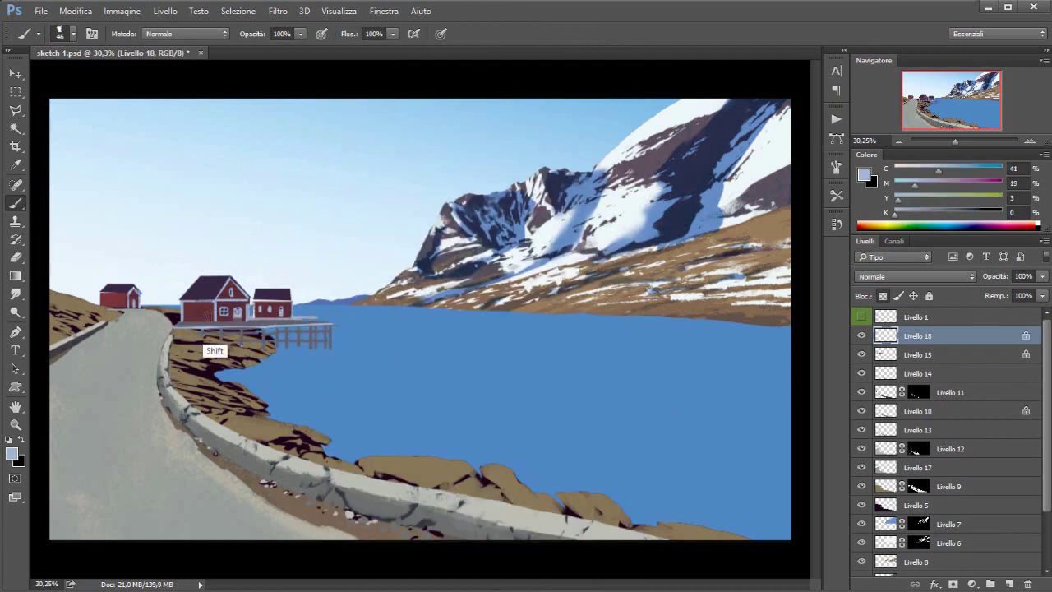
left_click(300, 369, "alt")
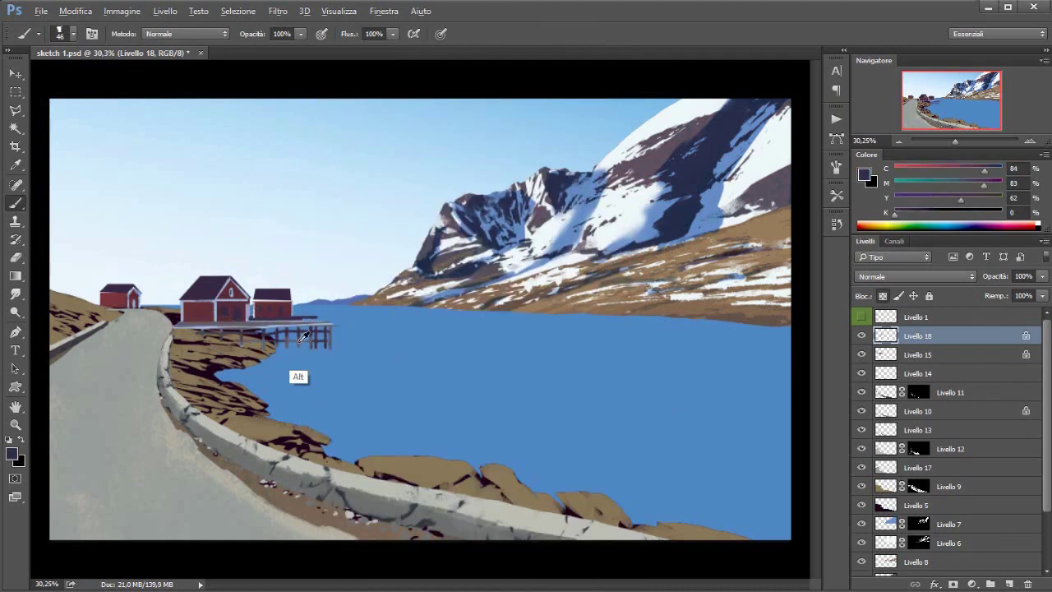
Step: Set the brush size to 13 and sample the light sky blue
right_click(396, 303)
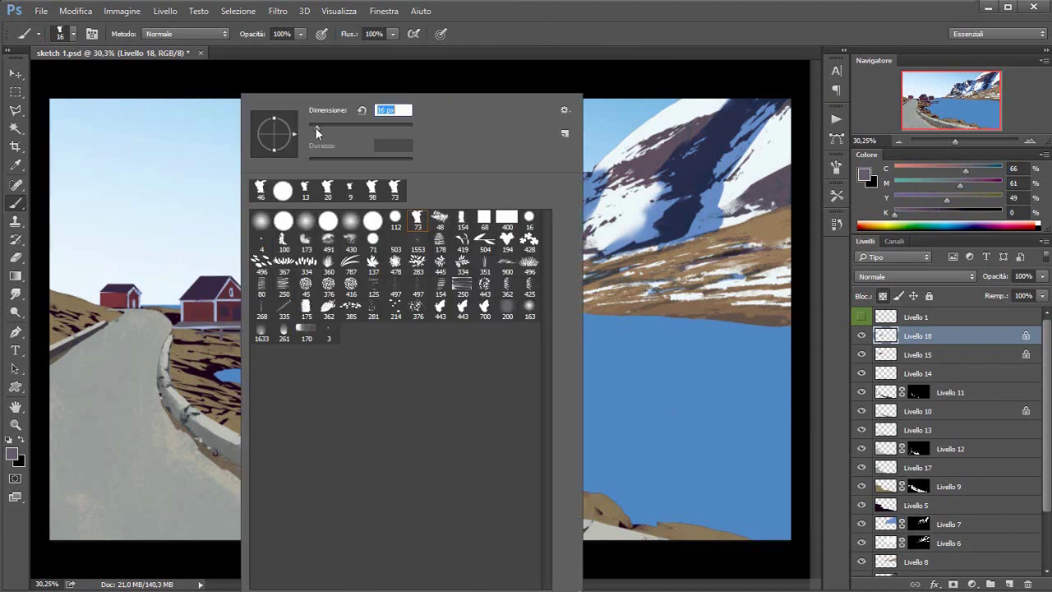
double_click(283, 191)
left_click(247, 247, "alt")
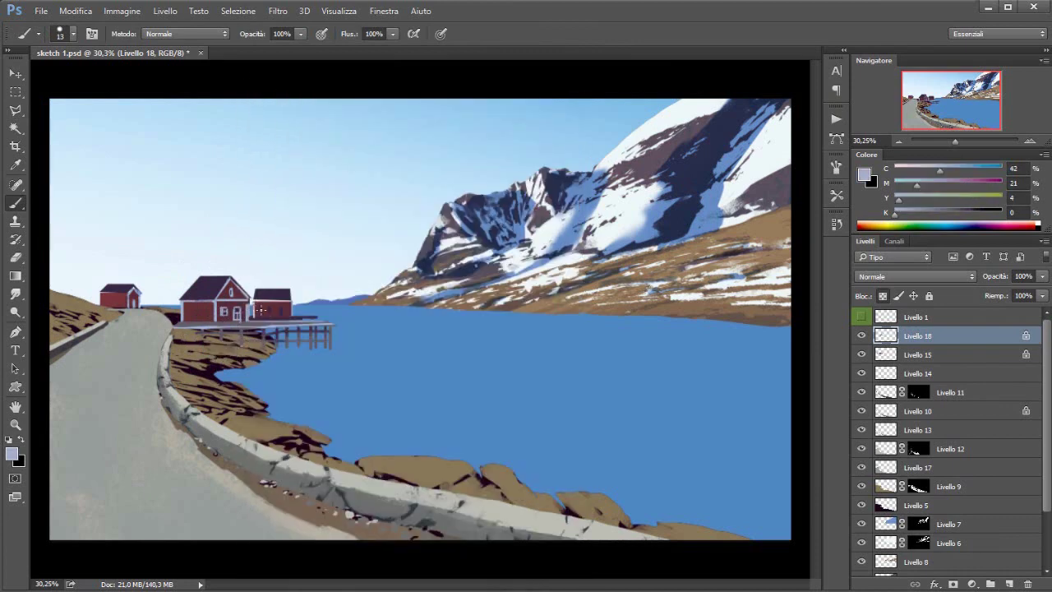
left_click(917, 354)
Step: Select the house walls by colour, then deselect and return to the pier layer
key("w")
left_click(198, 310)
left_click(114, 299, "shift")
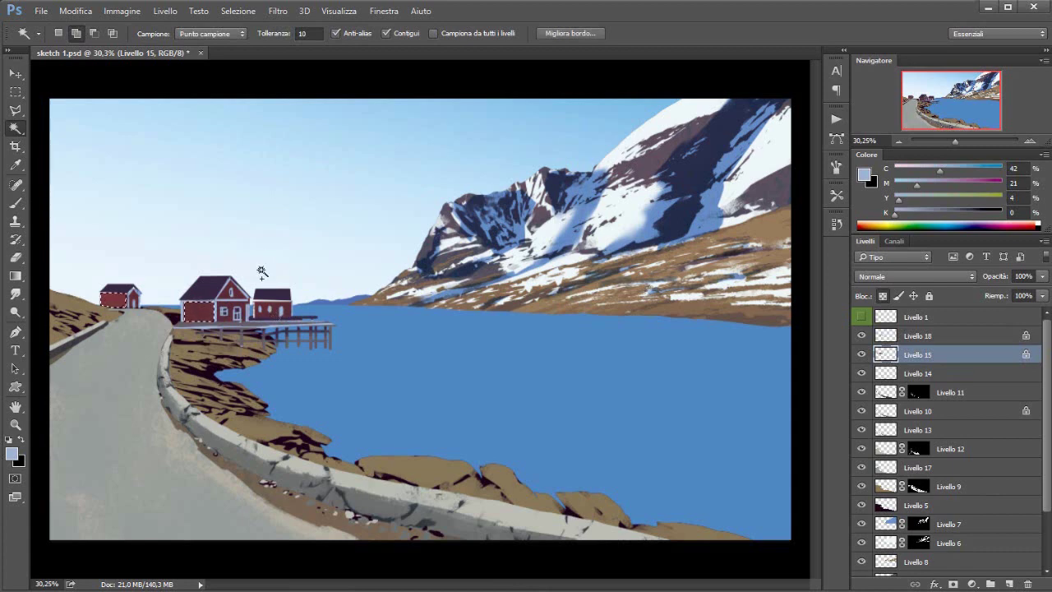
key("b")
left_click(201, 312, "alt")
key("ctrl+d")
key("alt+bracketright")
left_click(209, 272, "alt")
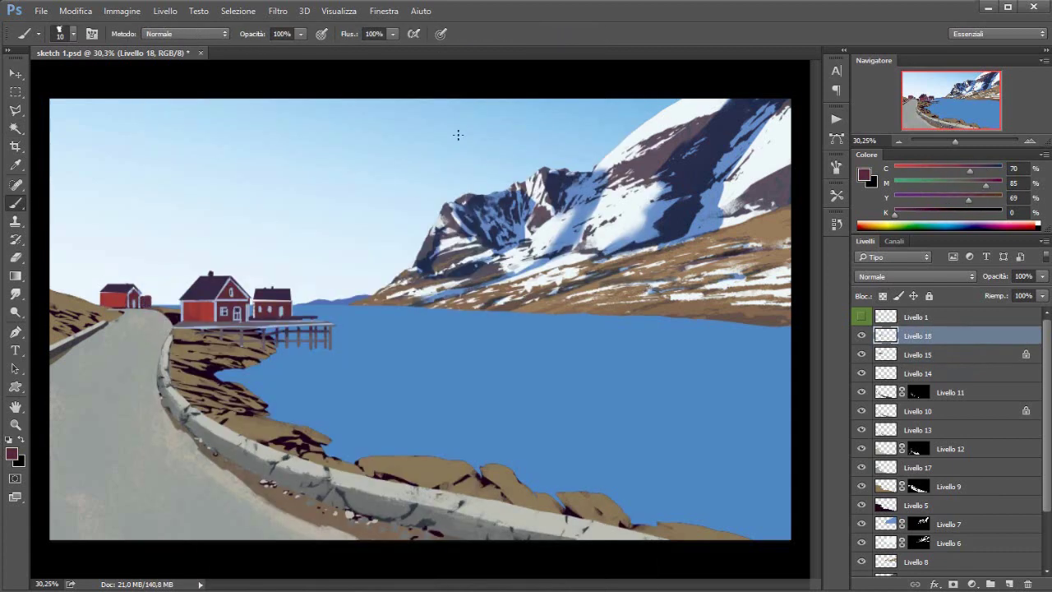
Step: Fill a grey-pink building shape behind the houses, placed beneath them
left_click(218, 347, "alt")
key("l")
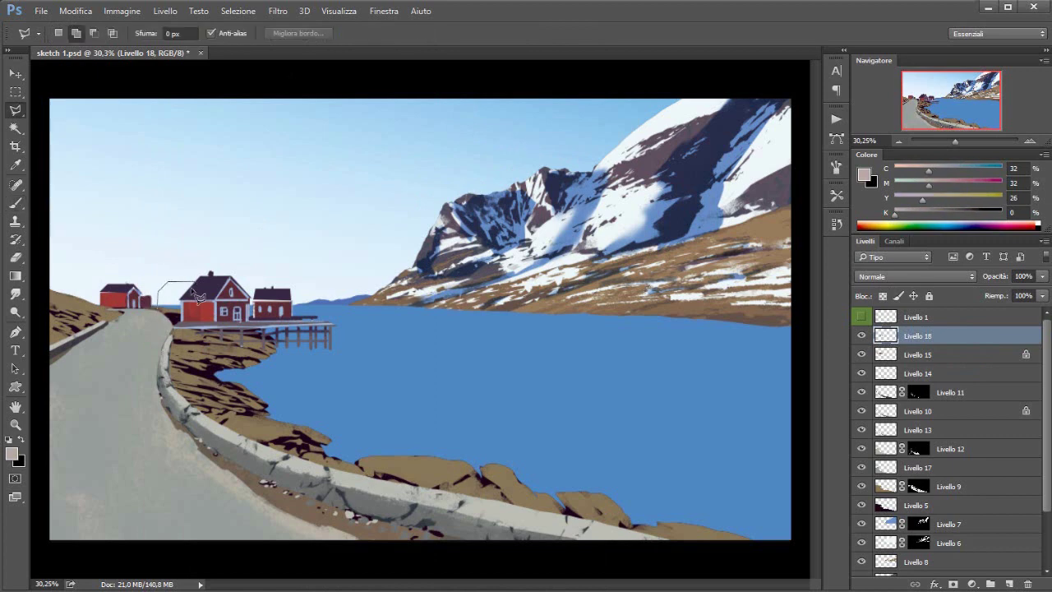
double_click(192, 318)
double_click(118, 304)
key("alt+BackSpace")
key("ctrl+bracketleft")
key("ctrl+d")
key("b")
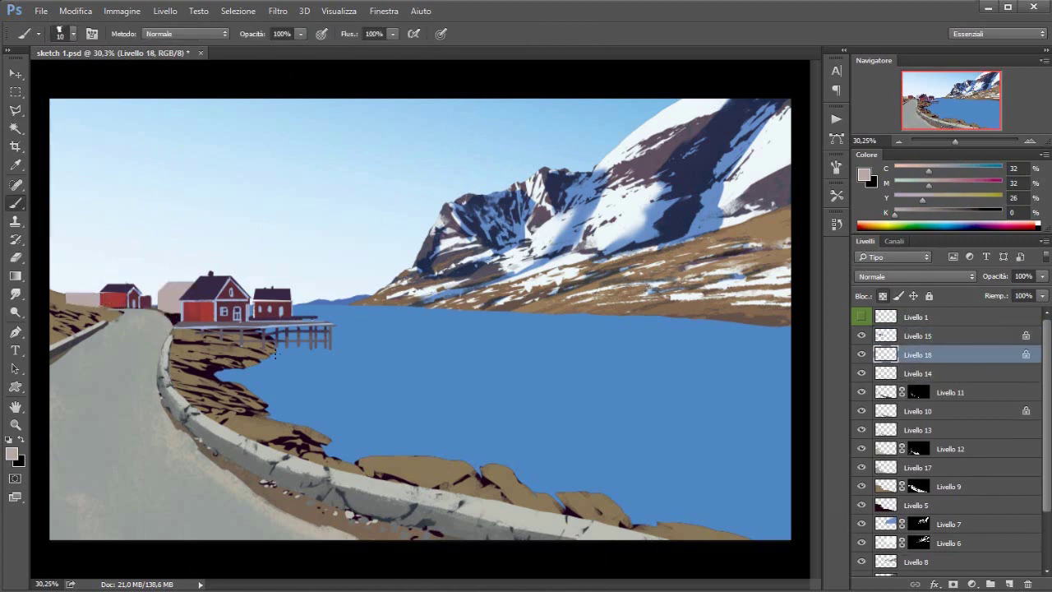
Step: Paint dark blue-grey details on the distant buildings and lighten the painting colour
left_click(169, 282, "alt")
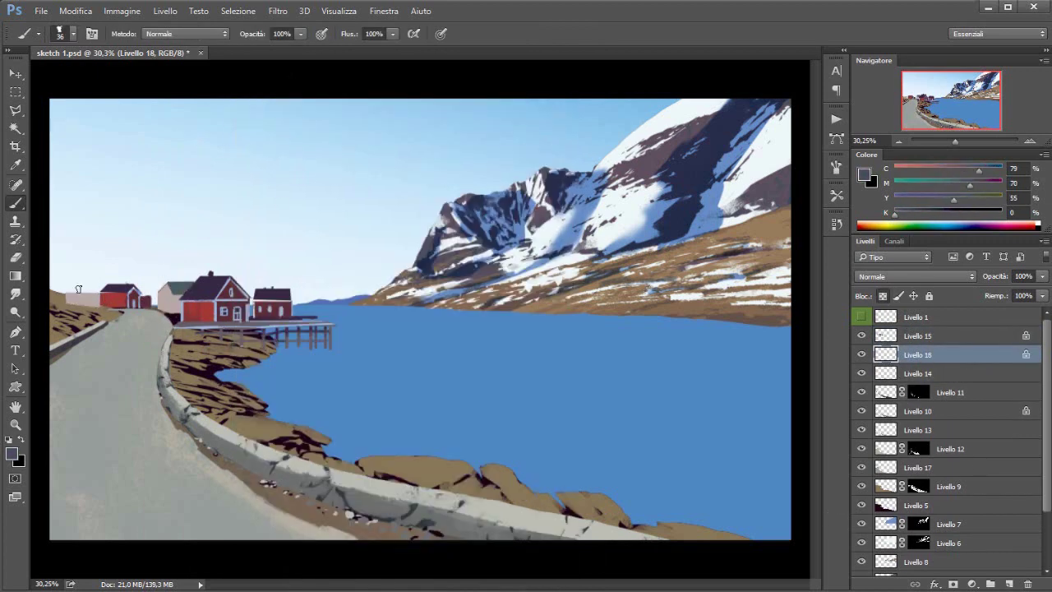
left_click_drag(78, 289, 98, 294)
right_click(148, 296)
key("d")
key("x")
left_click(167, 305, "alt")
right_click(167, 306)
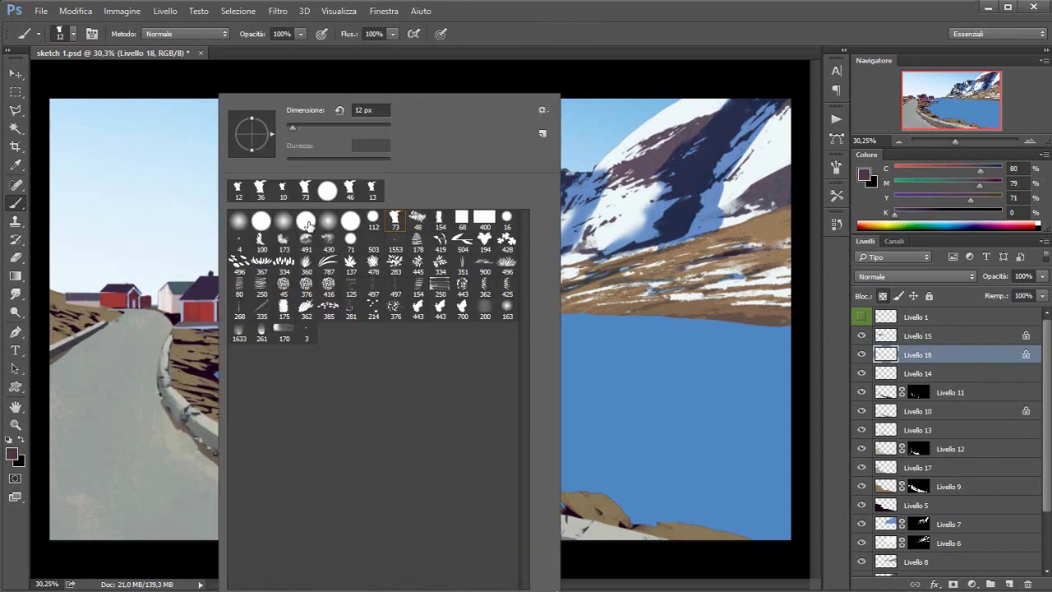
key("Escape")
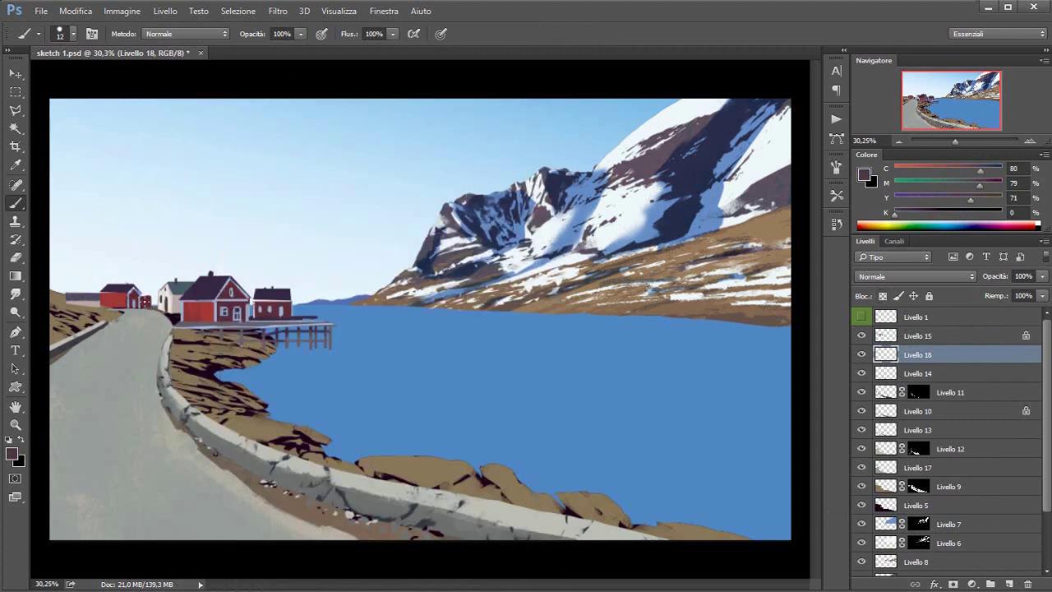
left_click_drag(979, 171, 972, 174)
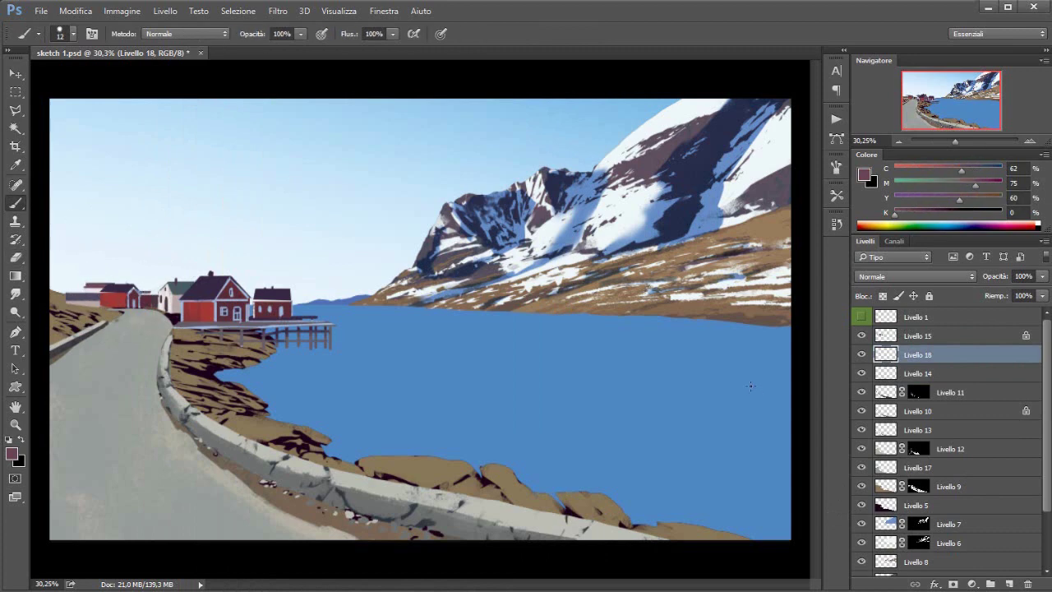
right_click(144, 275)
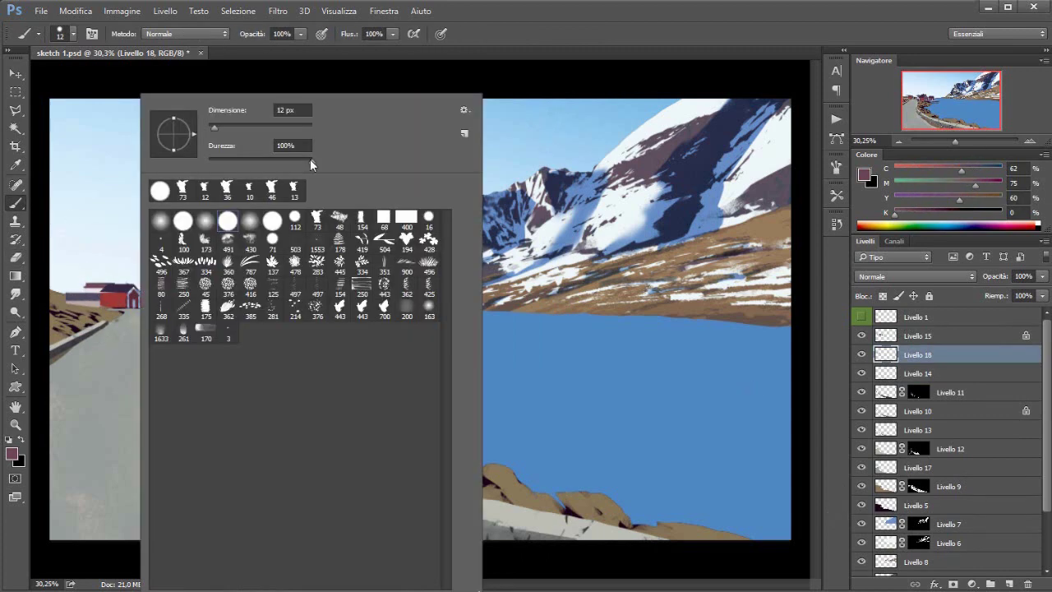
key("Escape")
Step: On a new layer, fill a red barn shape at the far left
key("ctrl+shift+alt+n")
key("l")
key("b")
left_click(270, 299, "alt")
key("alt+BackSpace")
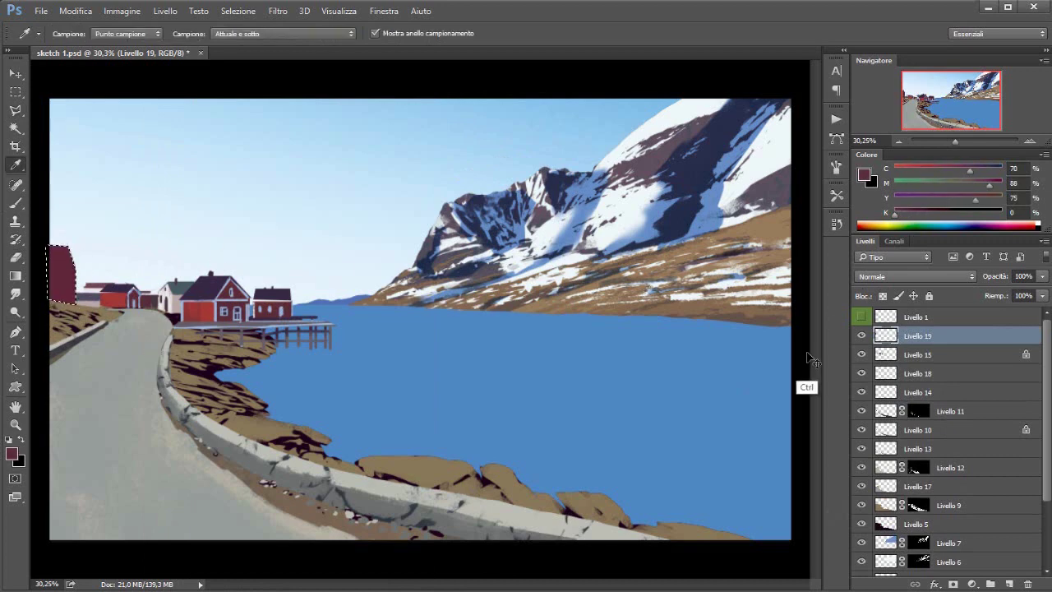
right_click(286, 306)
key("Escape")
Step: Sample sky blue, dark navy and grey tones from the houses and road
left_click(72, 205, "alt")
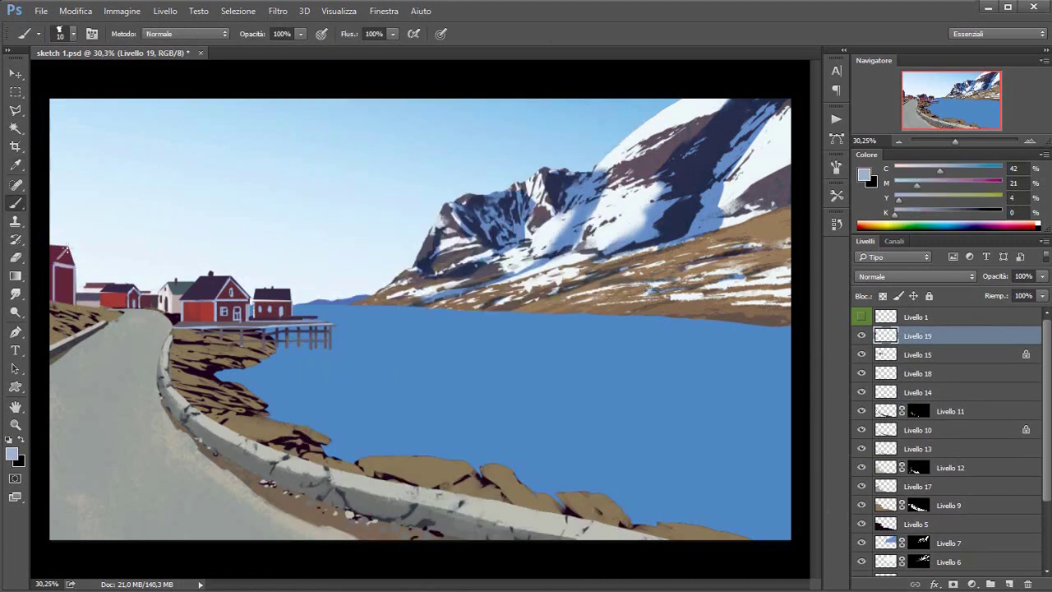
key("shift")
left_click(56, 256, "alt")
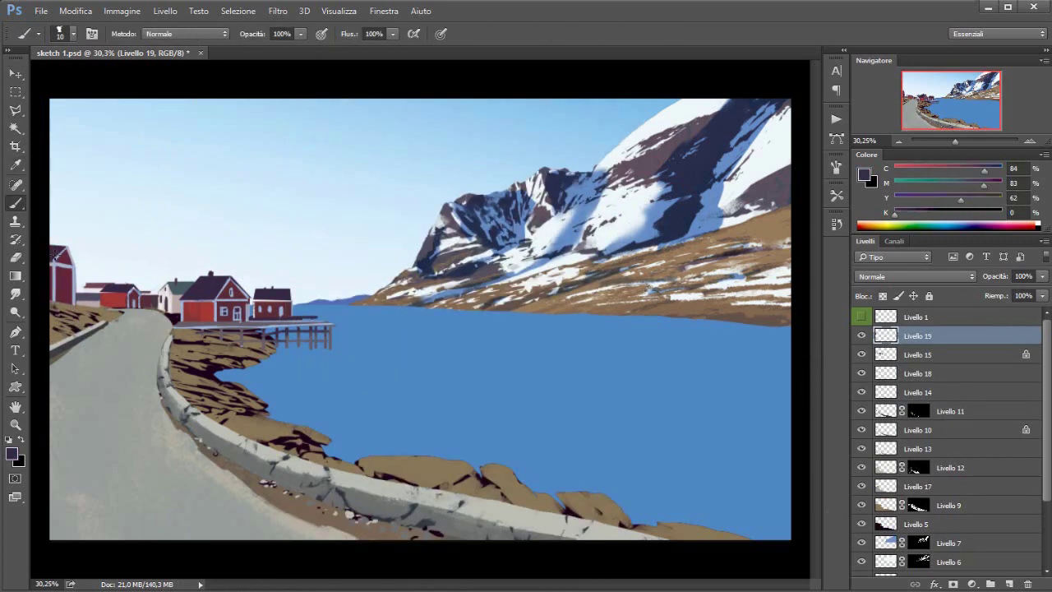
left_click(59, 264, "alt")
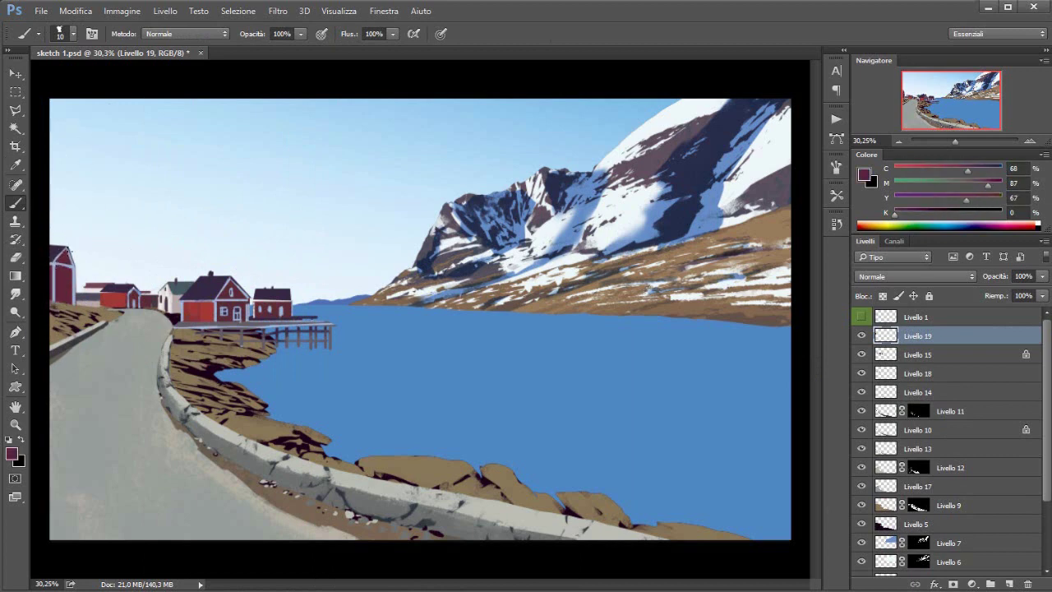
left_click(71, 270, "alt")
left_click(251, 342, "alt")
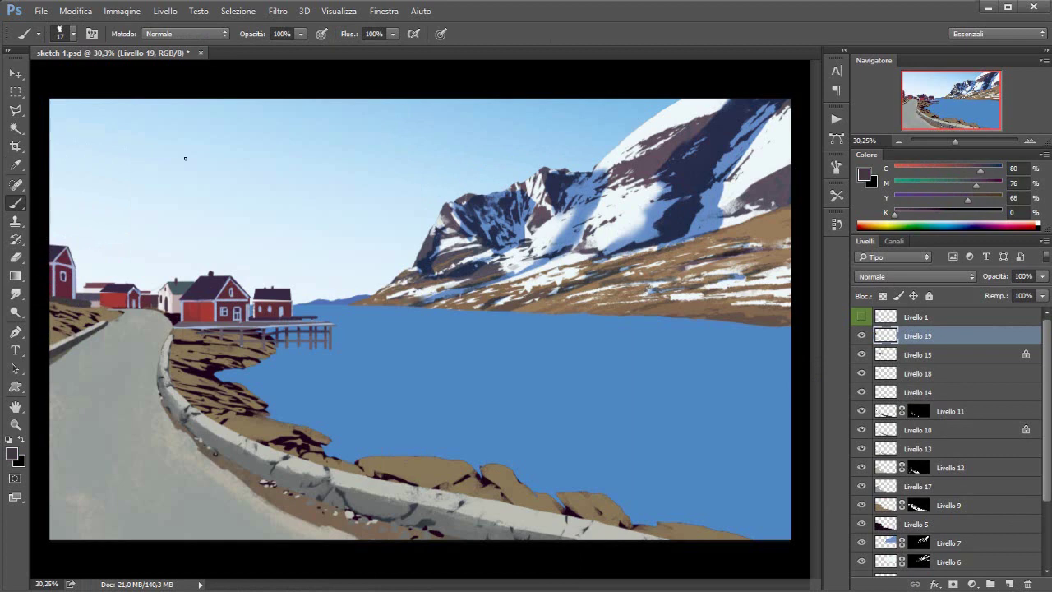
left_click(132, 300, "alt")
left_click(168, 316, "alt")
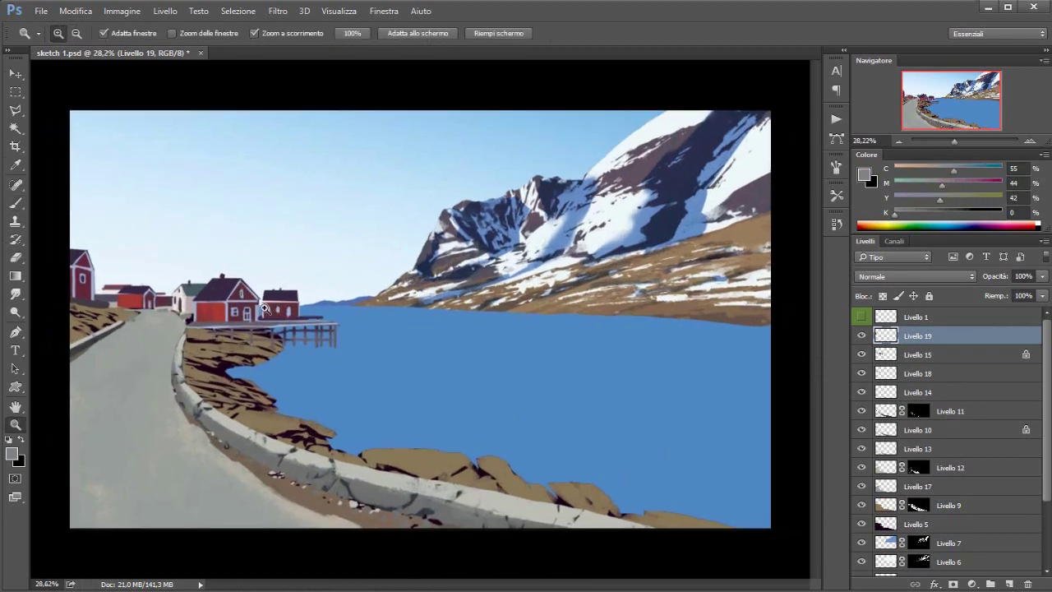
Step: Paint a thin dark navy street lamp with a lamp head beside the houses
left_click_drag(271, 300, 265, 300)
left_click(282, 295, "alt")
left_click_drag(177, 321, 175, 263)
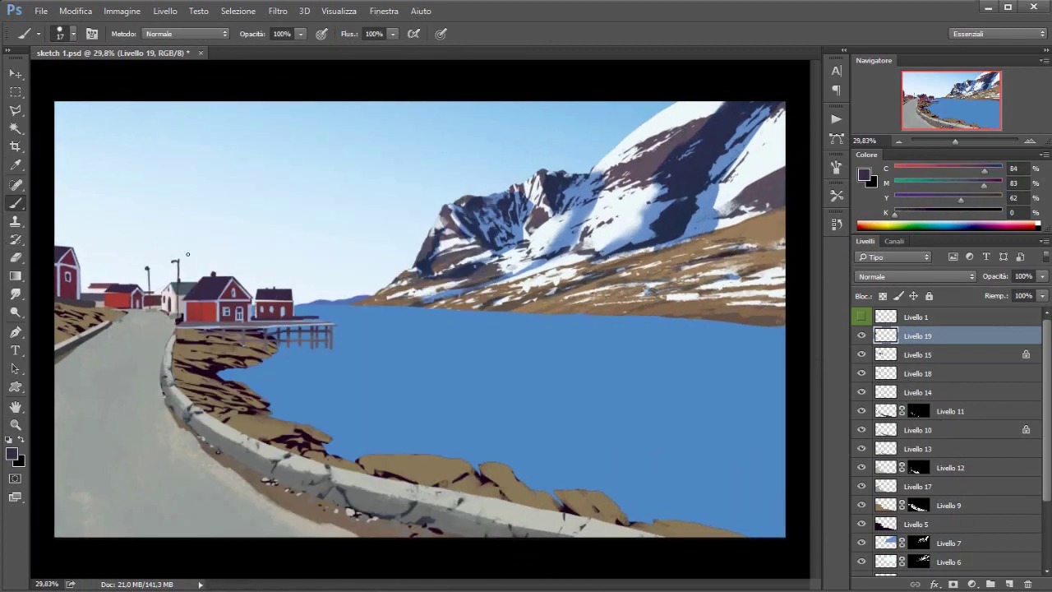
left_click(108, 286, "shift")
left_click(884, 505, "ctrl")
Step: On a new layer, paint dark grey strokes on the roadside rocks with a size-16 brush
left_click(1009, 584)
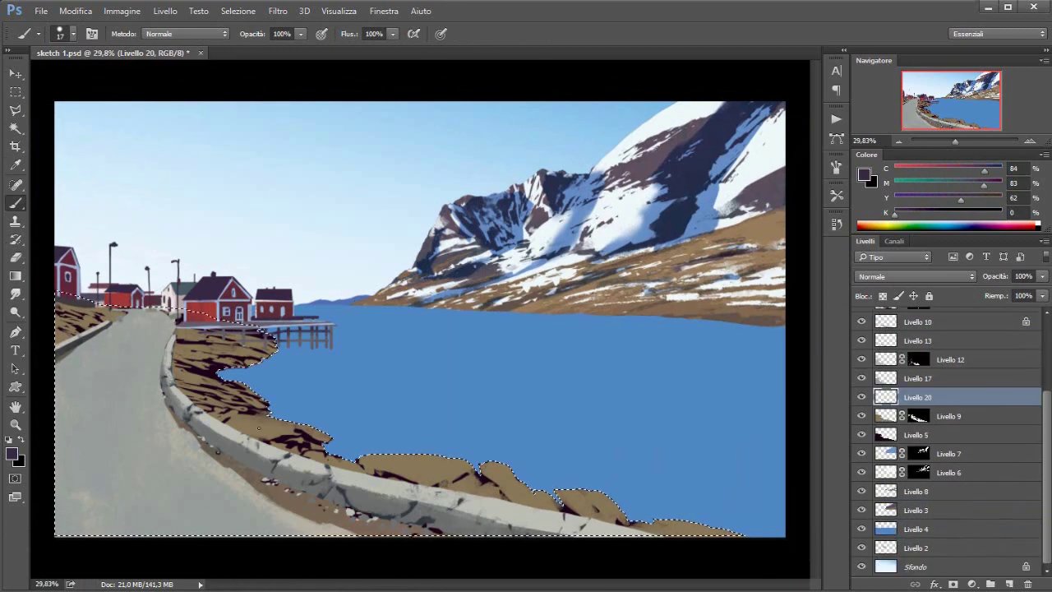
right_click(526, 485)
left_click_drag(447, 128, 429, 128)
key("Return")
left_click(132, 428, "alt")
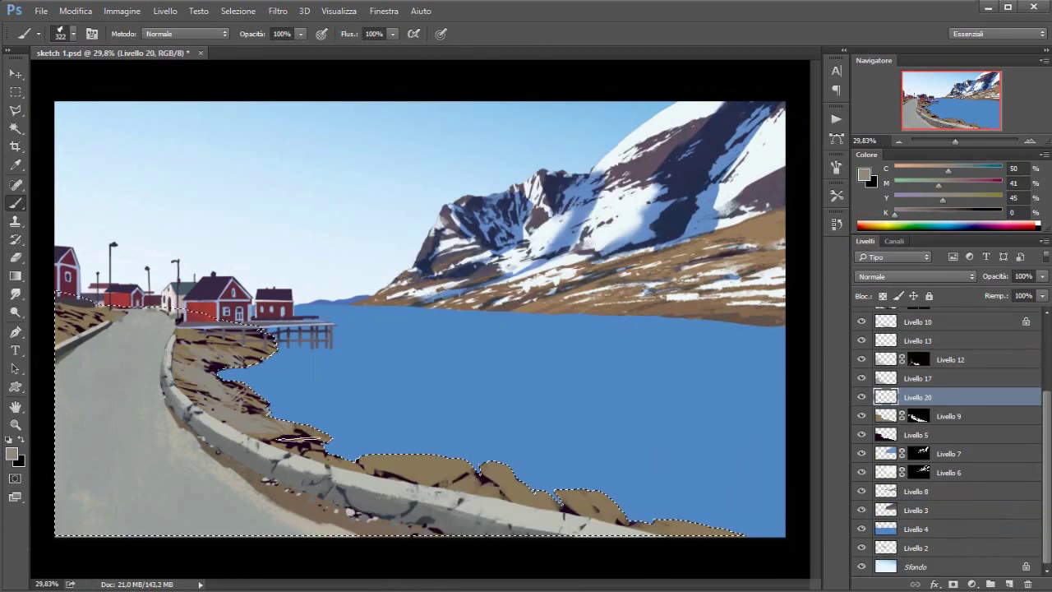
right_click(518, 329)
type("16")
key("Return")
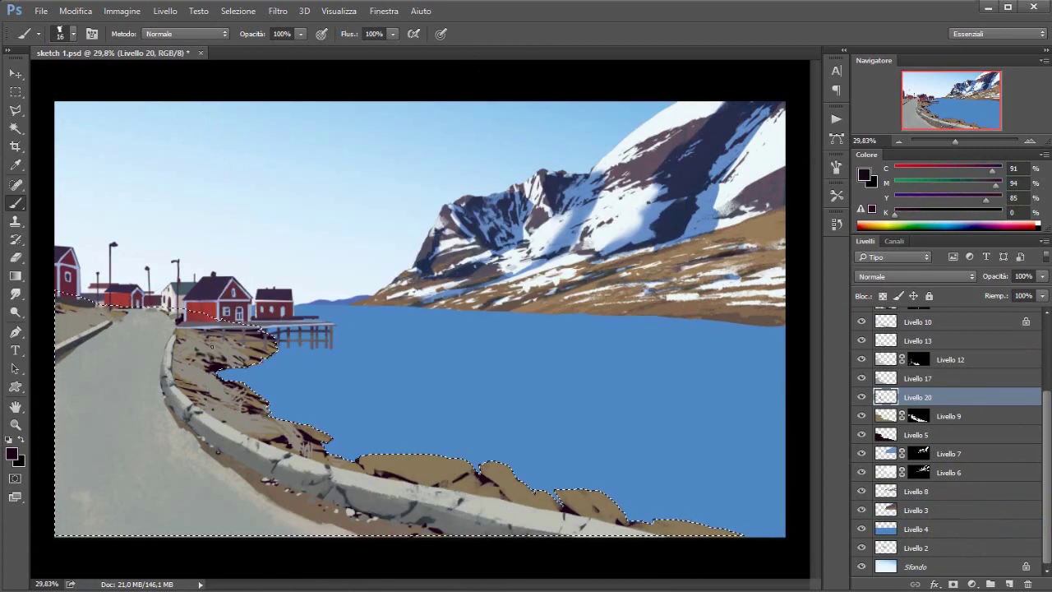
left_click_drag(174, 357, 243, 406)
left_click_drag(321, 437, 242, 426)
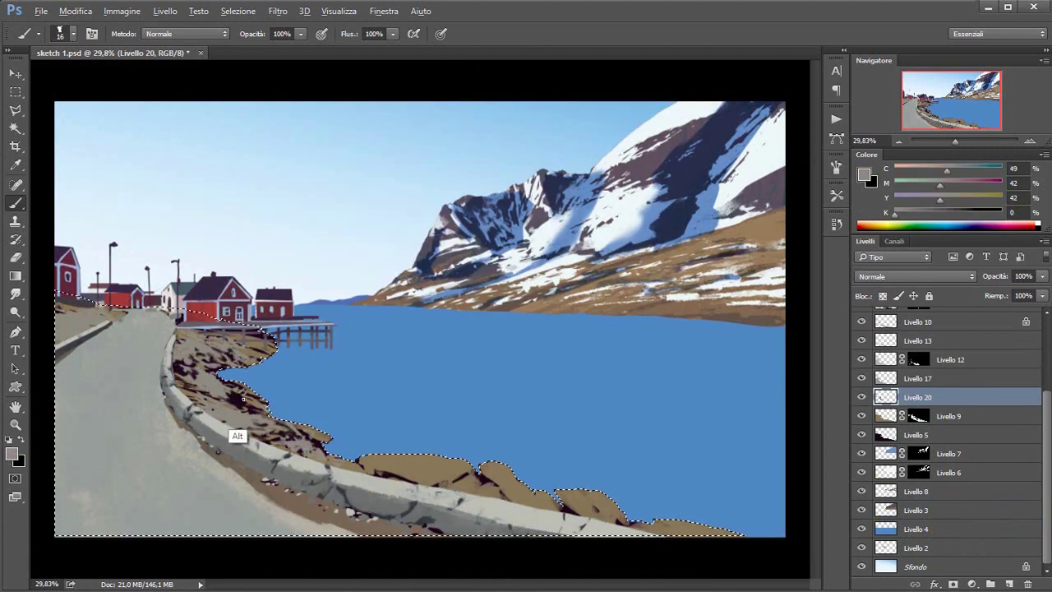
left_click_drag(58, 322, 99, 327)
key("ctrl+d")
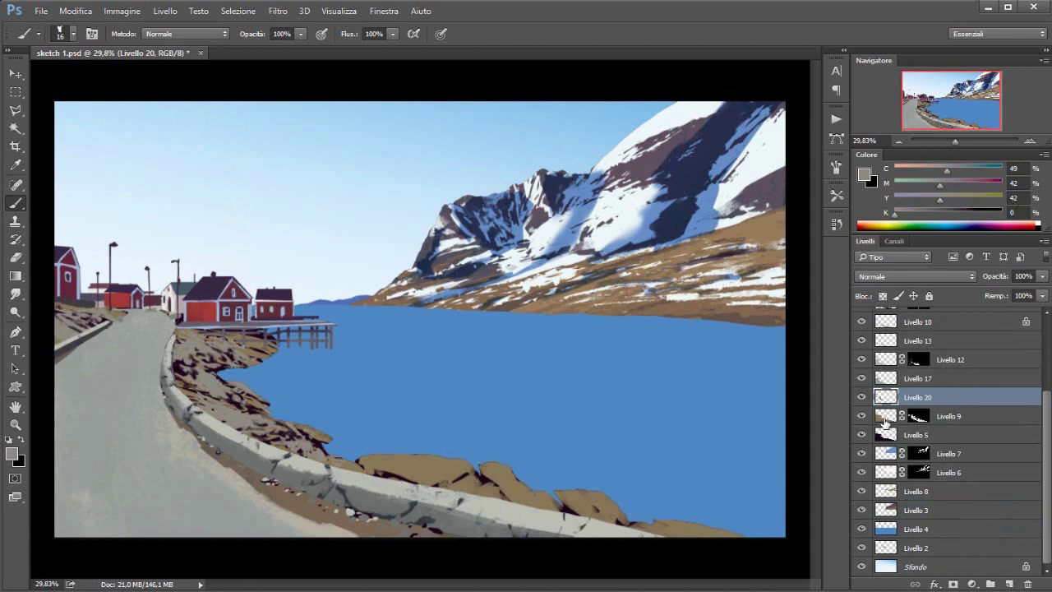
Step: Add a masked layer and lighten the shore rocks with a size-184 brush
left_click(885, 415, "ctrl")
right_click(480, 324)
type("184")
key("Return")
left_click(1010, 584)
left_click(1010, 584)
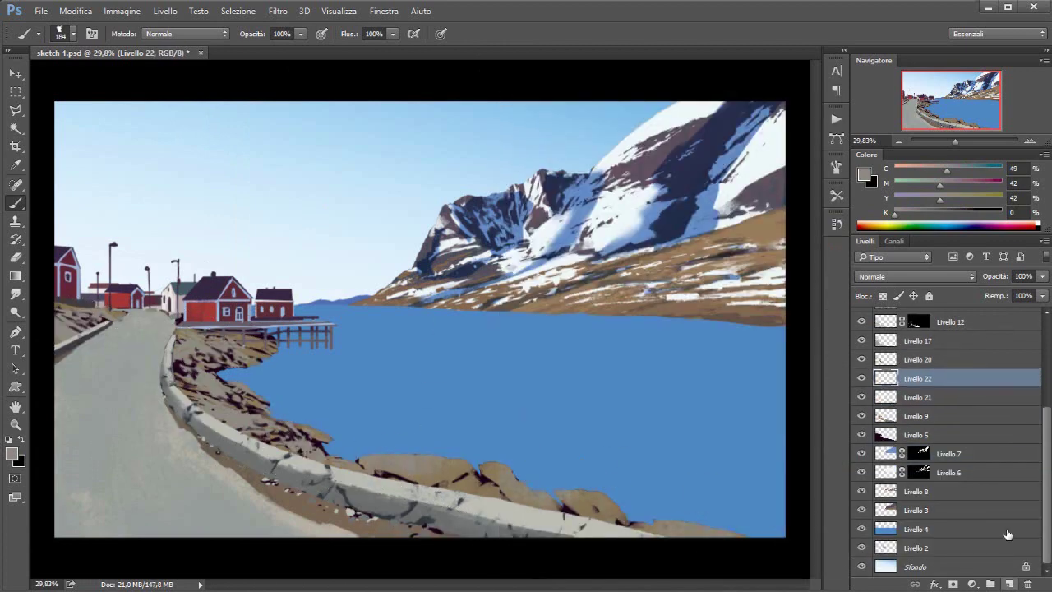
left_click(952, 583, "alt")
left_click_drag(362, 464, 658, 518)
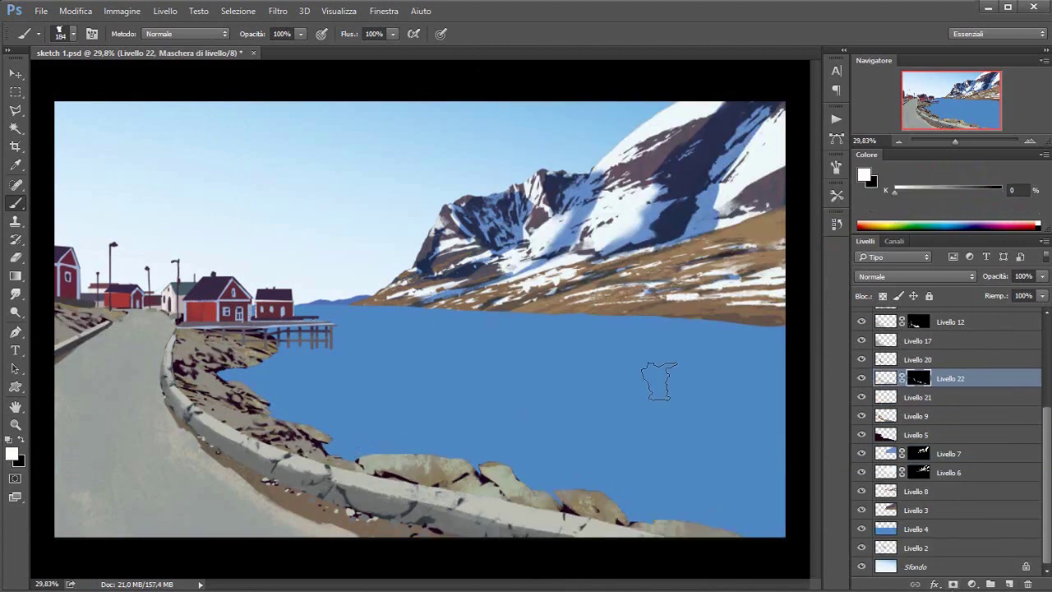
key("x")
left_click_drag(496, 481, 543, 501)
Step: Merge the rock layers and apply Replace Color with a value of 36
key("ctrl+e")
left_click(121, 11)
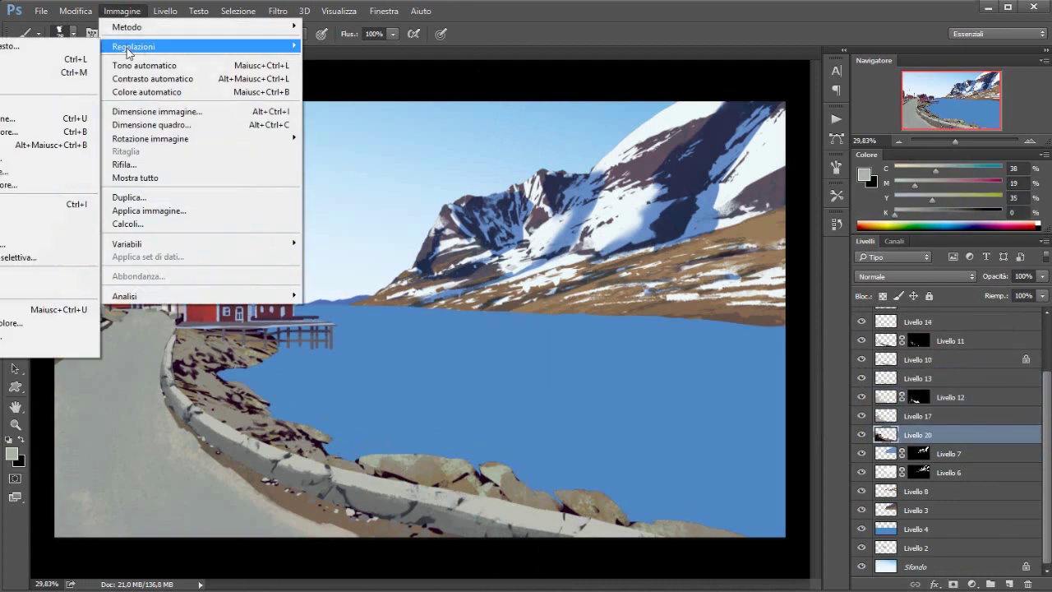
left_click(345, 271)
left_click_drag(499, 390, 519, 396)
type("36")
key("Tab")
left_click(676, 103)
Step: Create a blue Multiply shading layer over the shore selection, hidden by a black mask
key("b")
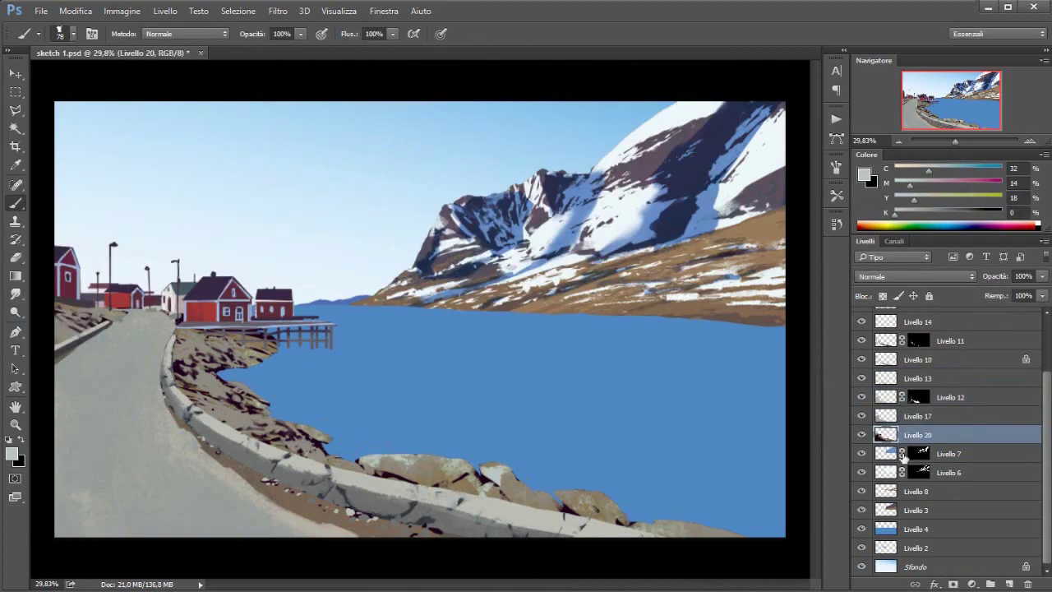
left_click(904, 458)
left_click(885, 434, "ctrl")
left_click(915, 276)
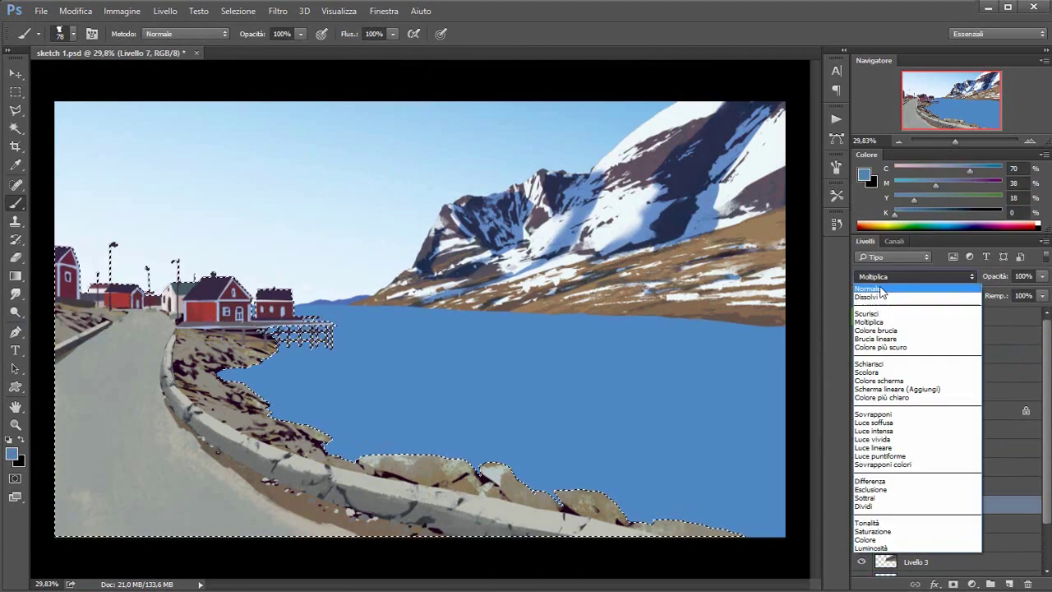
key("Escape")
key("ctrl+j")
left_click(952, 584, "alt")
Step: Paint the mask with a small brush to reveal shading by the left houses, pier and shore
right_click(169, 232)
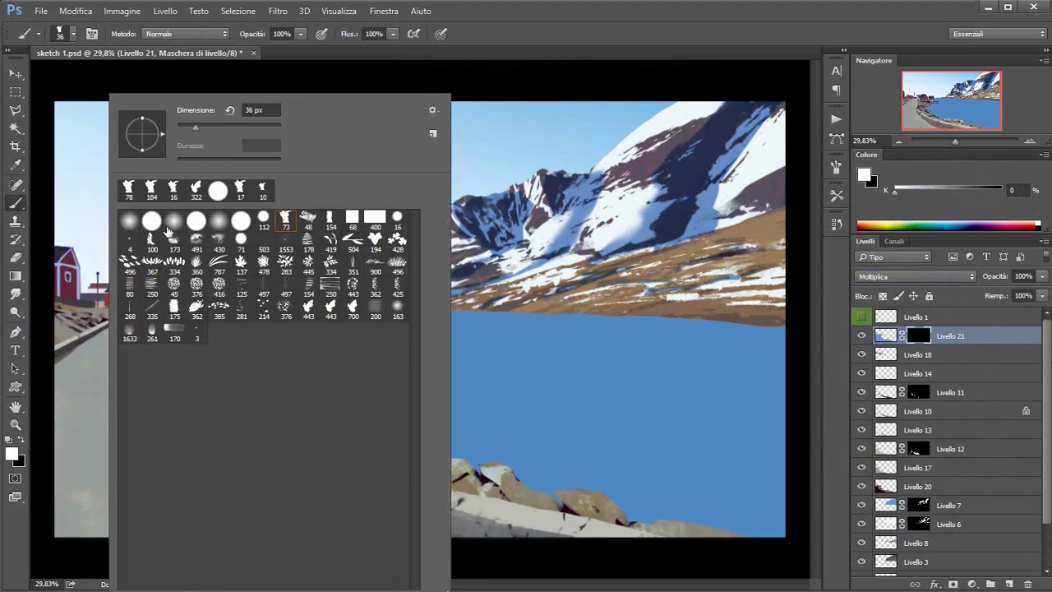
double_click(174, 221)
mouse_move(74, 345)
left_mouse_down()
mouse_move(62, 255)
mouse_move(117, 315)
left_mouse_up()
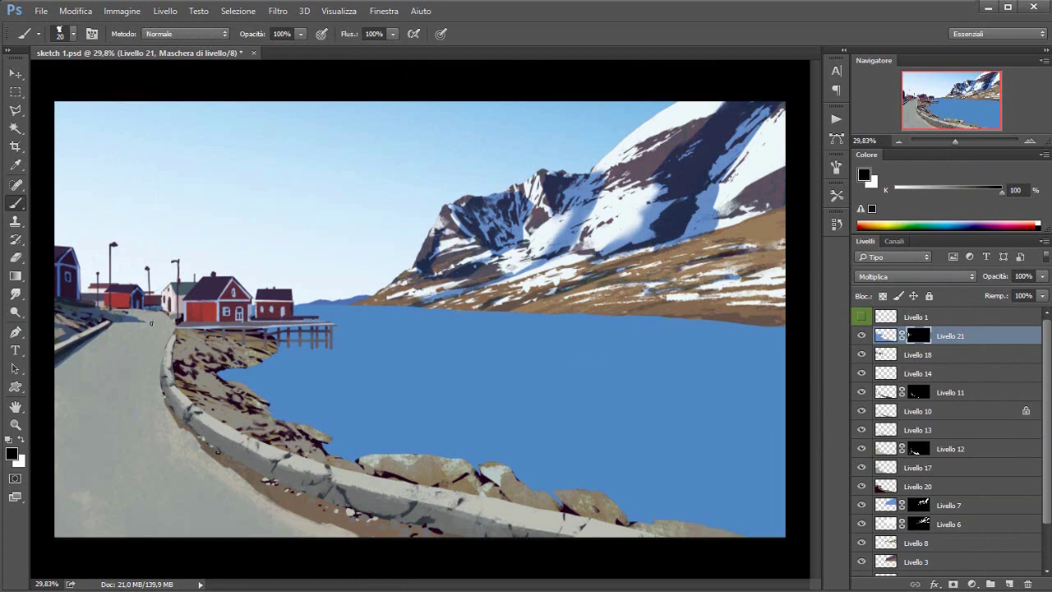
mouse_move(193, 330)
left_mouse_down()
mouse_move(267, 352)
mouse_move(220, 372)
mouse_move(174, 341)
mouse_move(197, 407)
mouse_move(276, 426)
left_mouse_up()
key("x")
left_click_drag(329, 448, 189, 399)
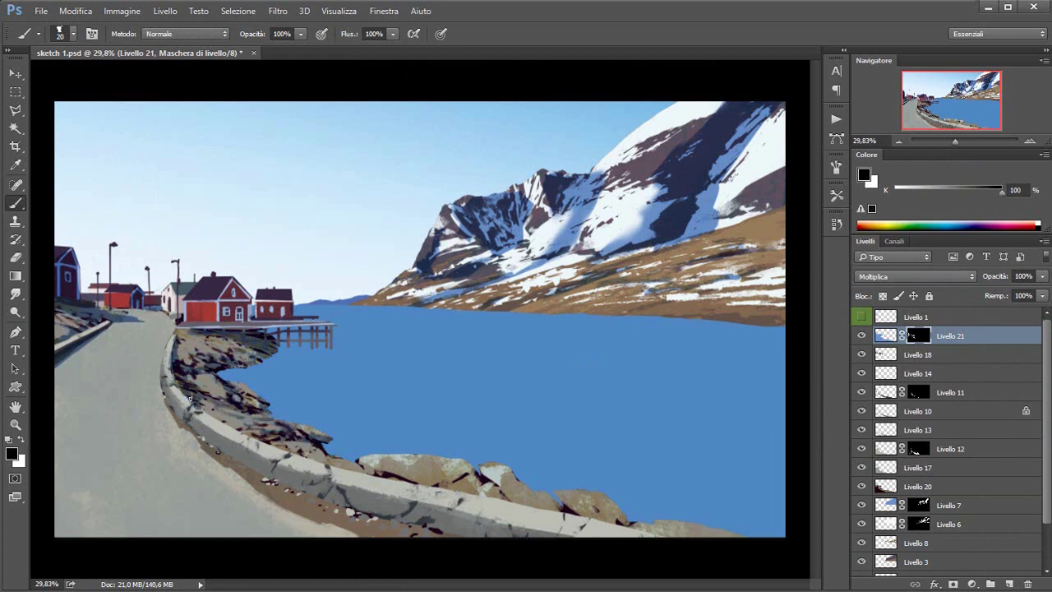
Step: Refine the mask shading on the lower-right shore rocks and lower wall
key("x")
key("x")
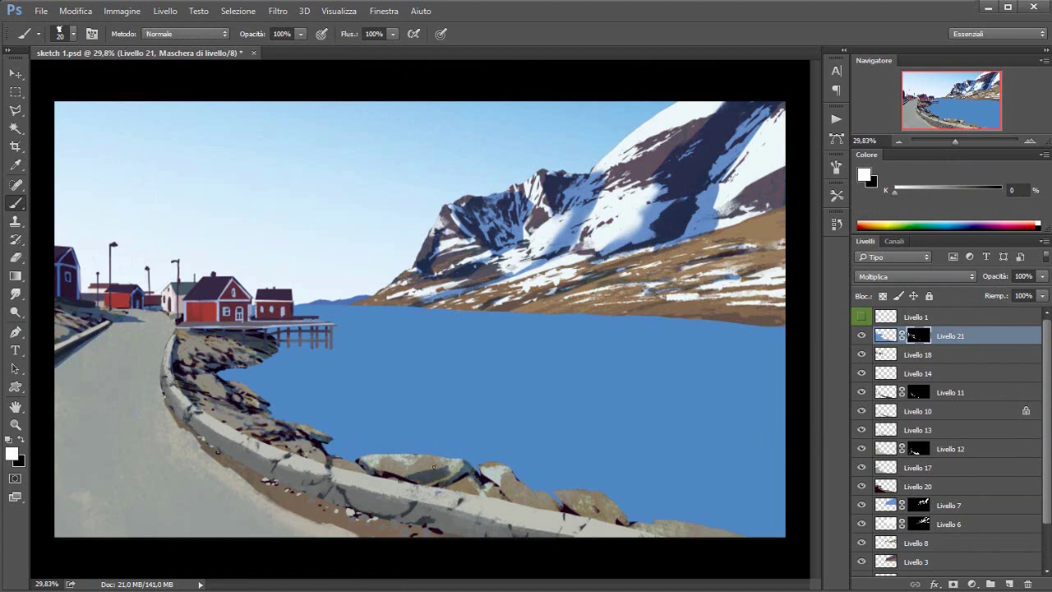
key("x")
left_click_drag(494, 473, 534, 501)
key("x")
key("x")
left_click_drag(612, 520, 585, 498)
key("x")
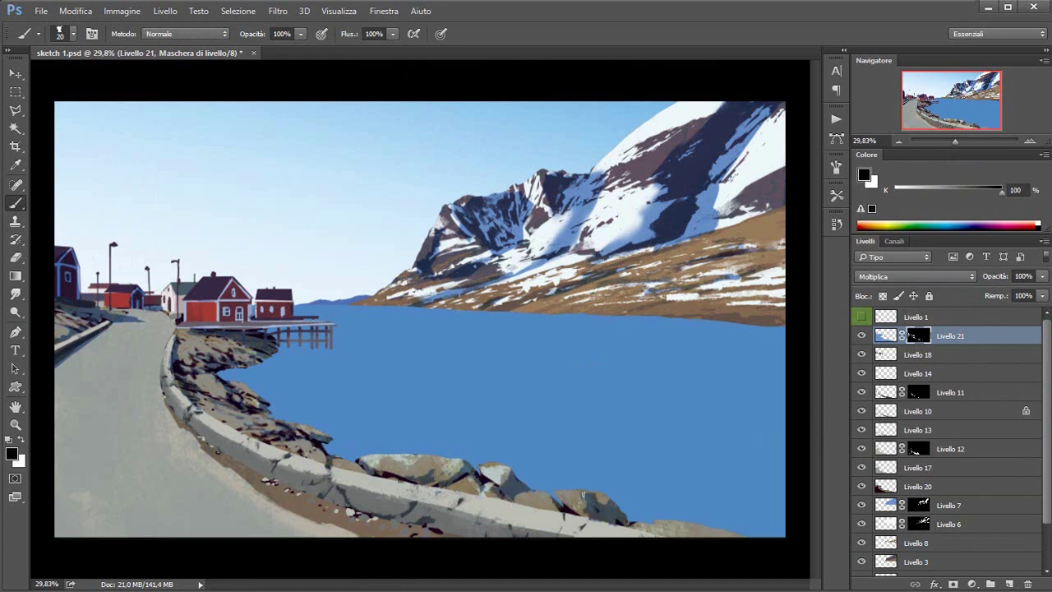
key("l")
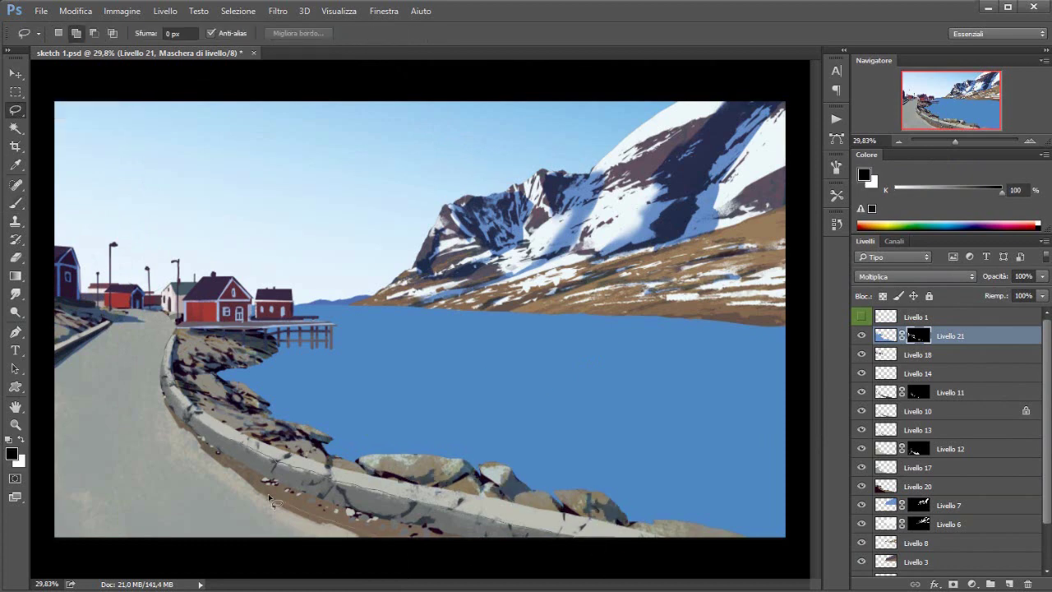
key("g")
left_click_drag(473, 567, 485, 501)
key("b")
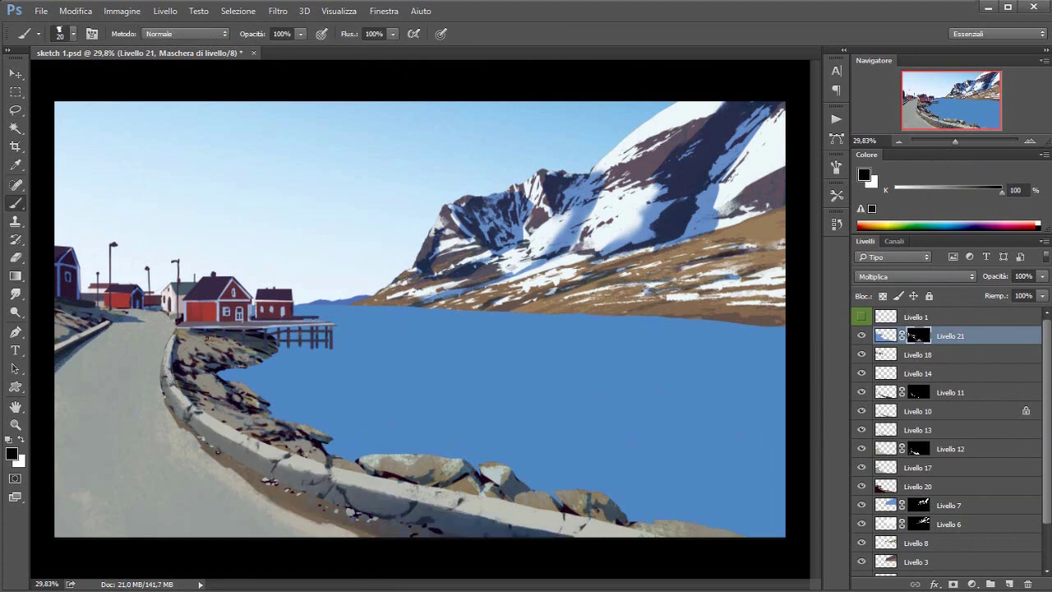
Step: Desaturate the shading layer with Hue/Saturation set to -28
left_click(234, 350, "alt")
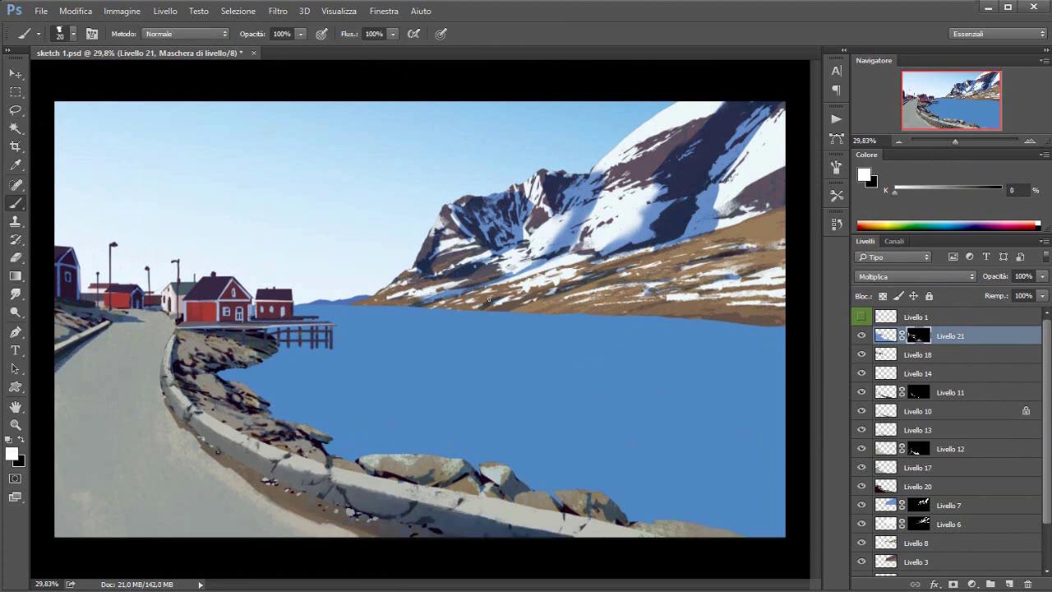
key("ctrl+2")
key("ctrl+alt+u")
left_click(959, 352)
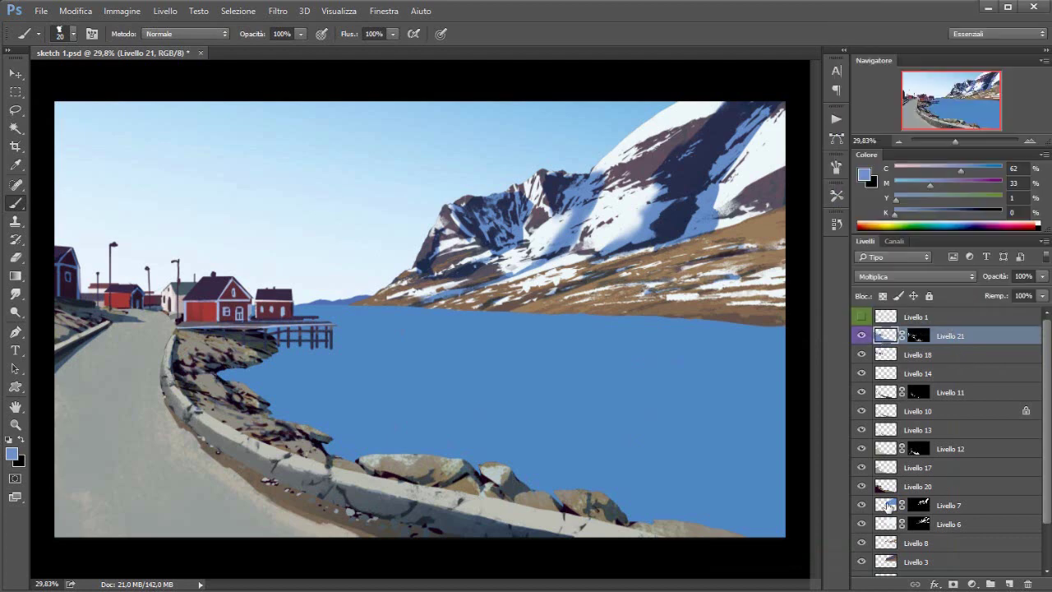
Step: Add a Color Balance adjustment on the shore selection with Yellow-Blue at -19
left_click(888, 504)
left_click(972, 583)
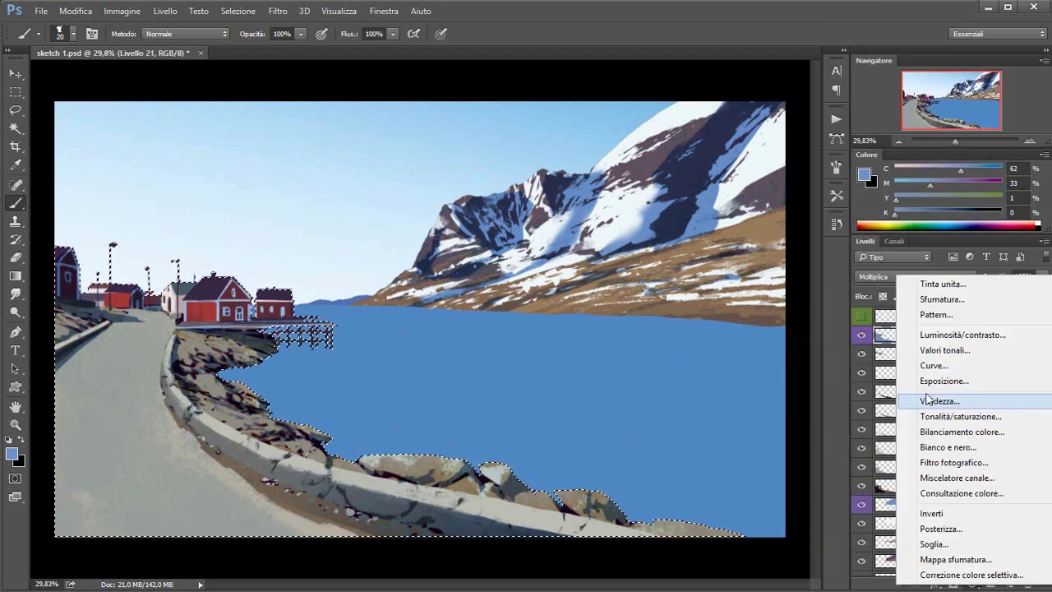
left_click(929, 418)
left_click_drag(650, 263, 639, 265)
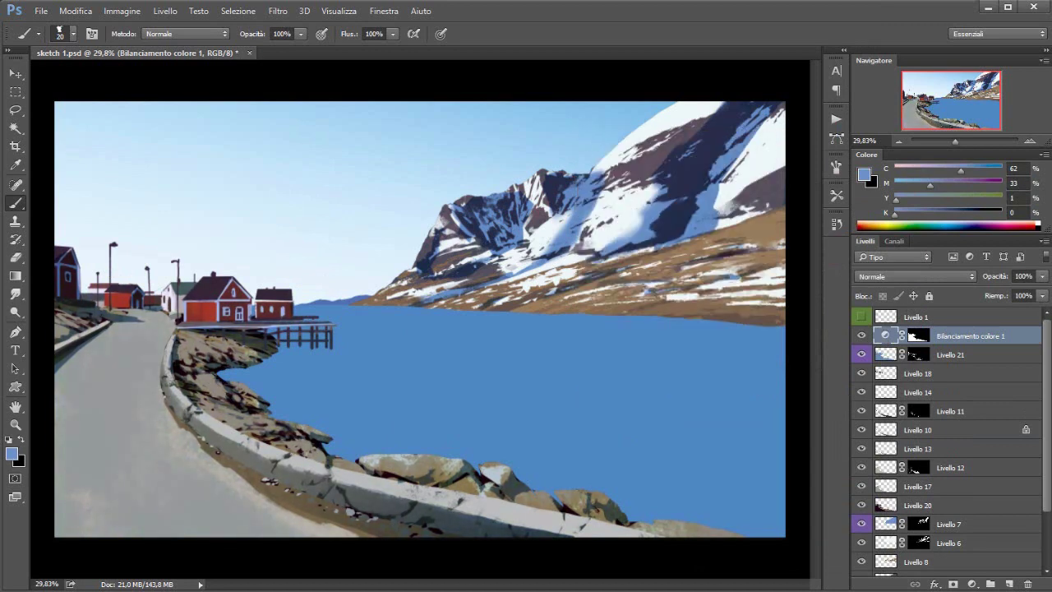
left_click(766, 132)
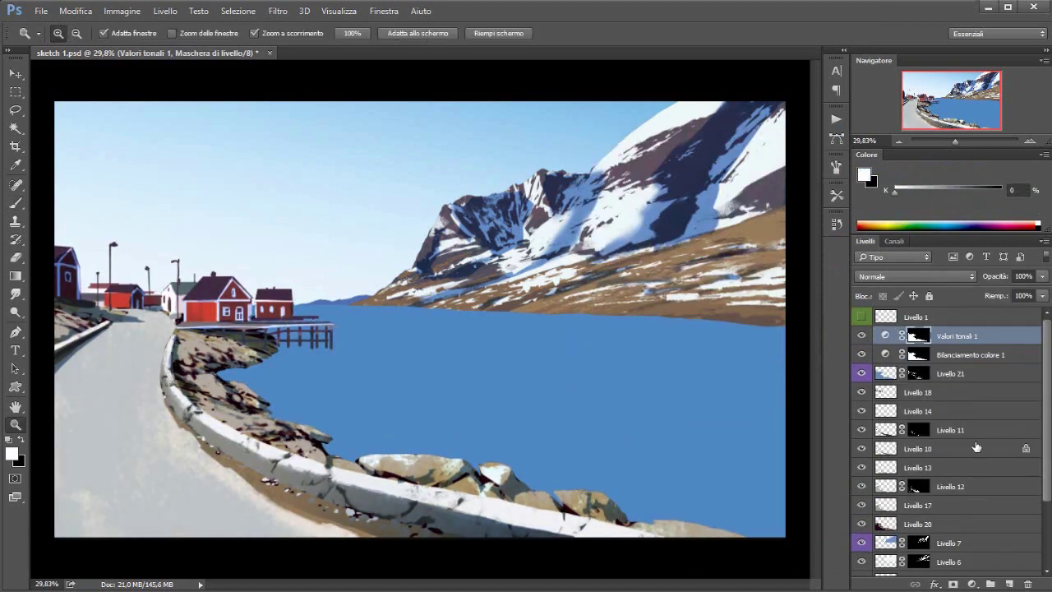
Step: Select the lake area on Livello 4 and add a new layer for the water colour
scroll(945, 493, "down", 5)
left_click(917, 528)
key("g")
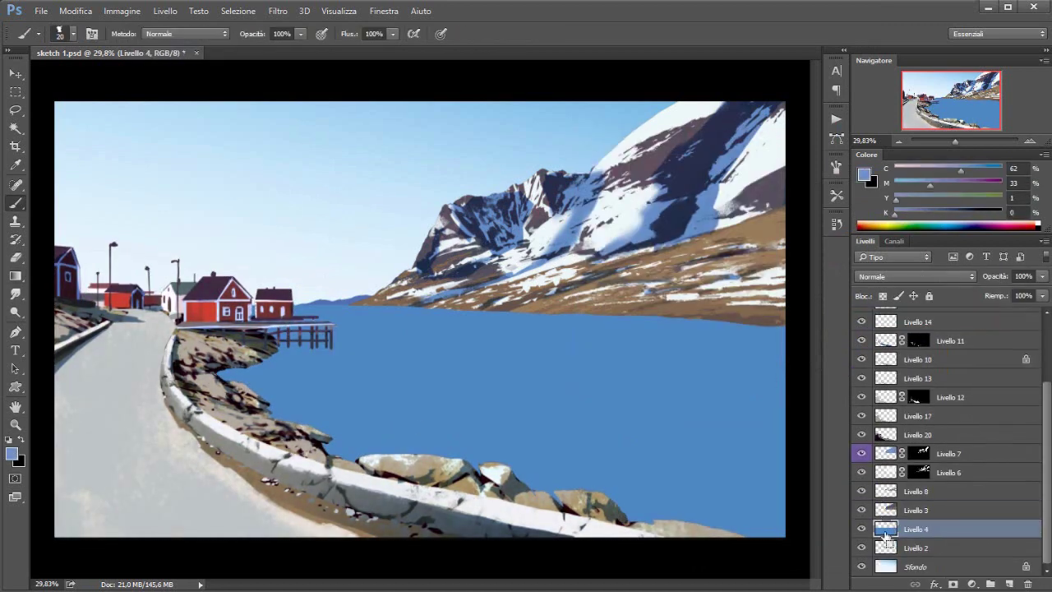
left_click(885, 528, "ctrl")
key("ctrl+shift+alt+n")
Step: Fill the lake with a teal-green gradient and brush light green strokes on a layer above
left_click(924, 224)
left_click_drag(679, 526, 679, 262)
key("ctrl+shift+alt+n")
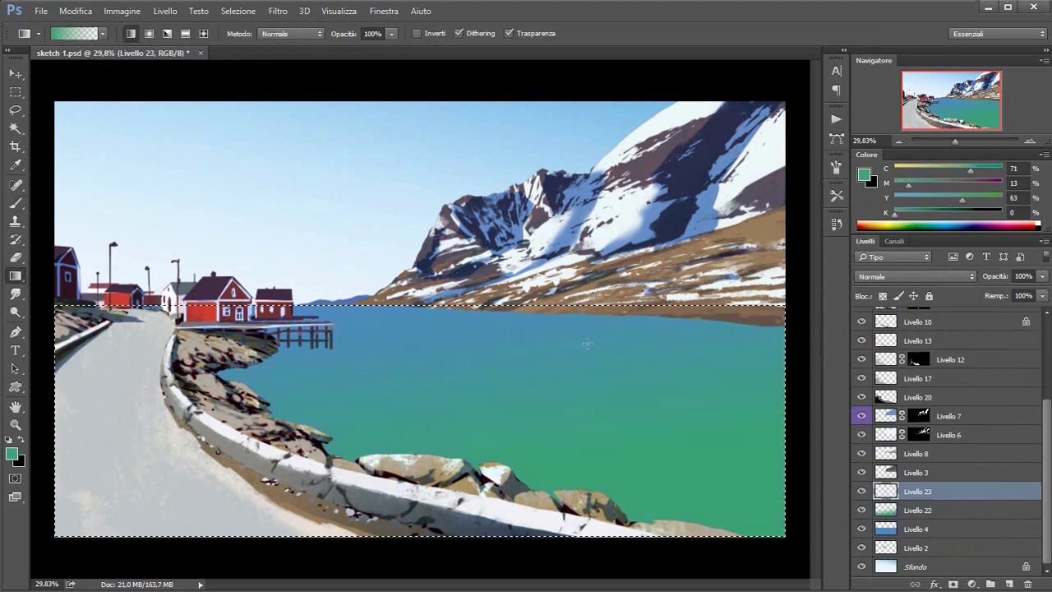
key("b")
left_click_drag(642, 460, 775, 502)
left_click_drag(559, 411, 781, 526)
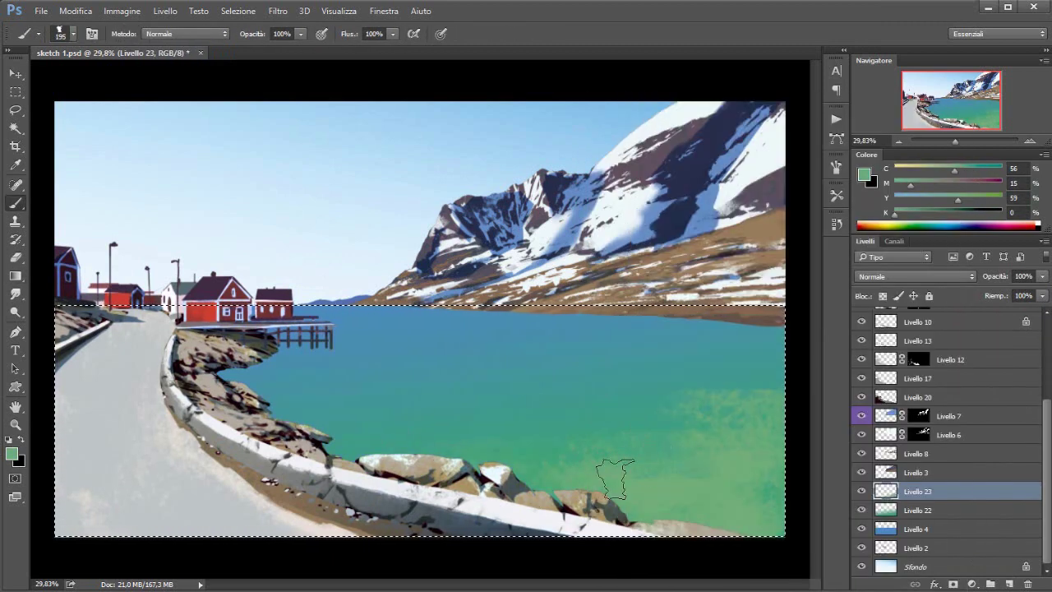
Step: Sample lighter water tones and brush lighter green strokes across the lake
left_click(529, 445, "alt")
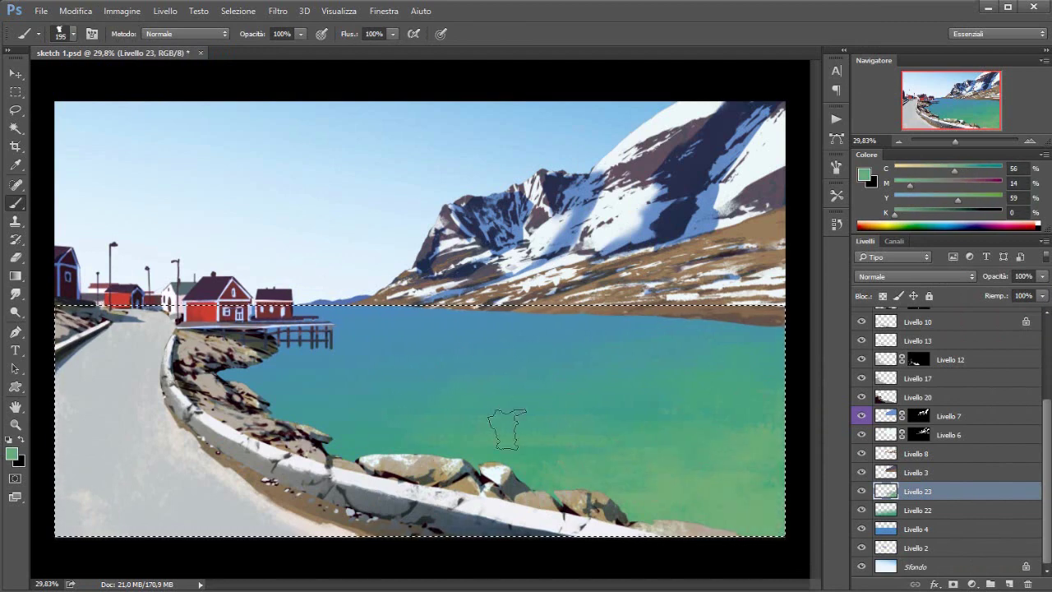
left_click(500, 423, "alt")
mouse_move(350, 402)
left_mouse_down()
mouse_move(289, 374)
mouse_move(359, 386)
left_mouse_up()
key("ctrl+z")
left_click(545, 419, "alt")
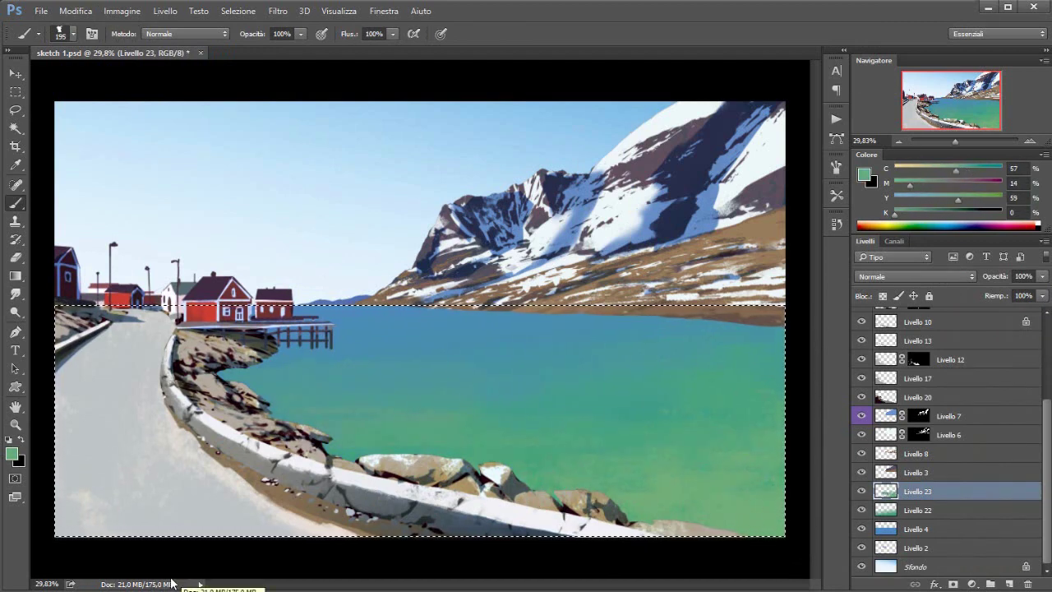
Step: Lighten the far water with a pale sky-blue gradient layer at 62% opacity
left_click(15, 275)
left_click(345, 206, "alt")
left_click_drag(403, 308, 405, 493)
key("ctrl+d")
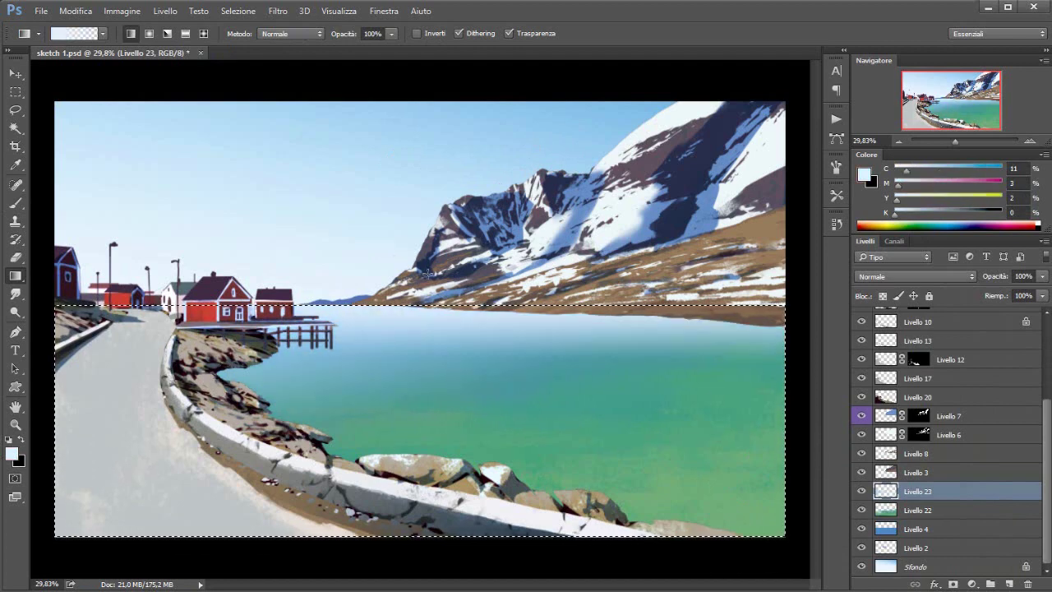
scroll(903, 279, "down", 8)
left_click_drag(1042, 276, 1016, 294)
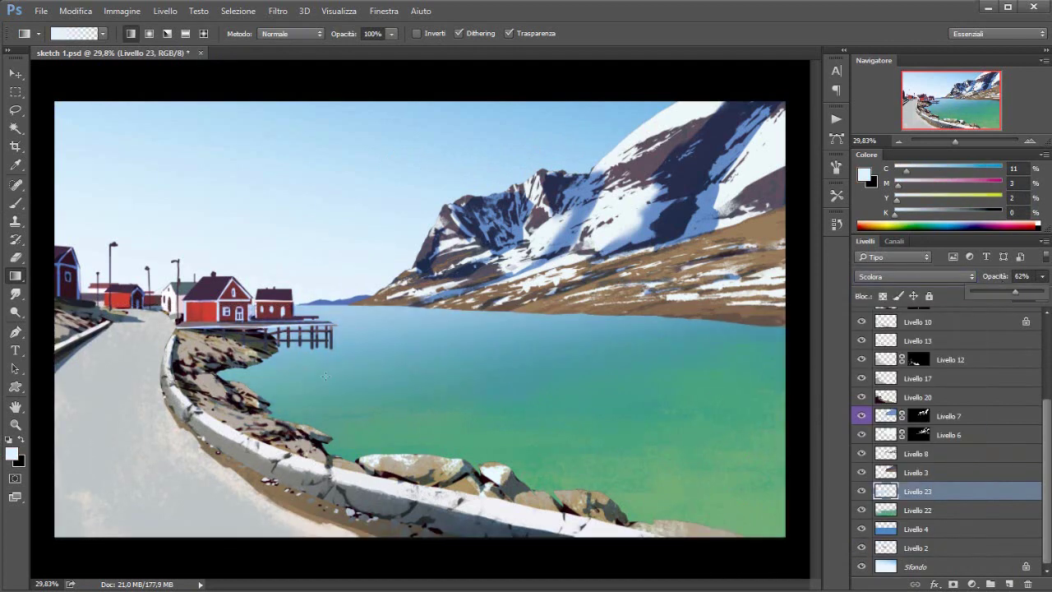
left_click(1009, 583)
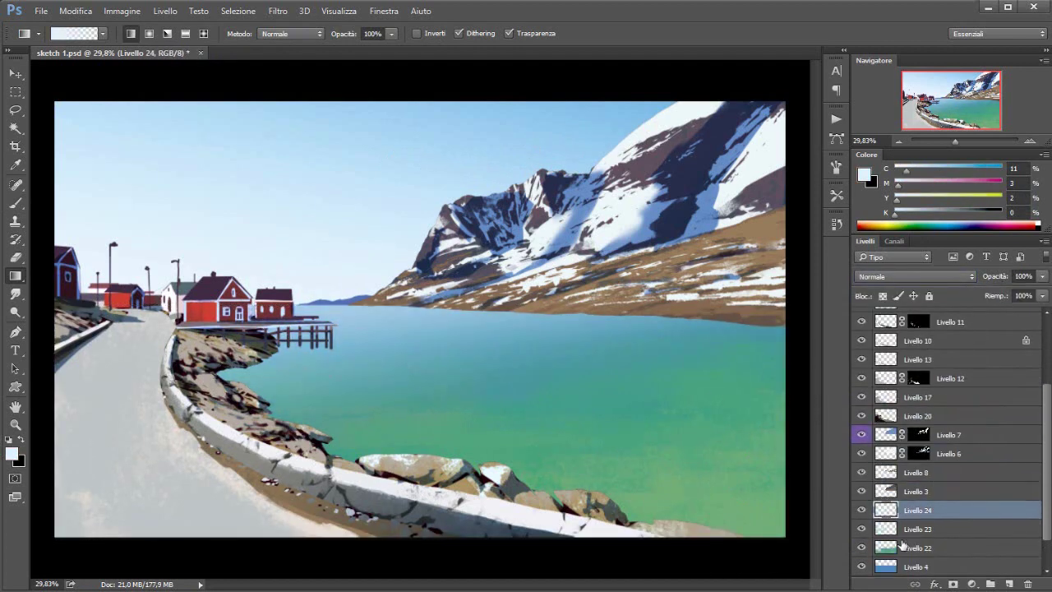
Step: Move Livello 24 near the top of the stack and lasso reflection shapes along the shoreline
key("b")
left_click_drag(912, 509, 912, 327)
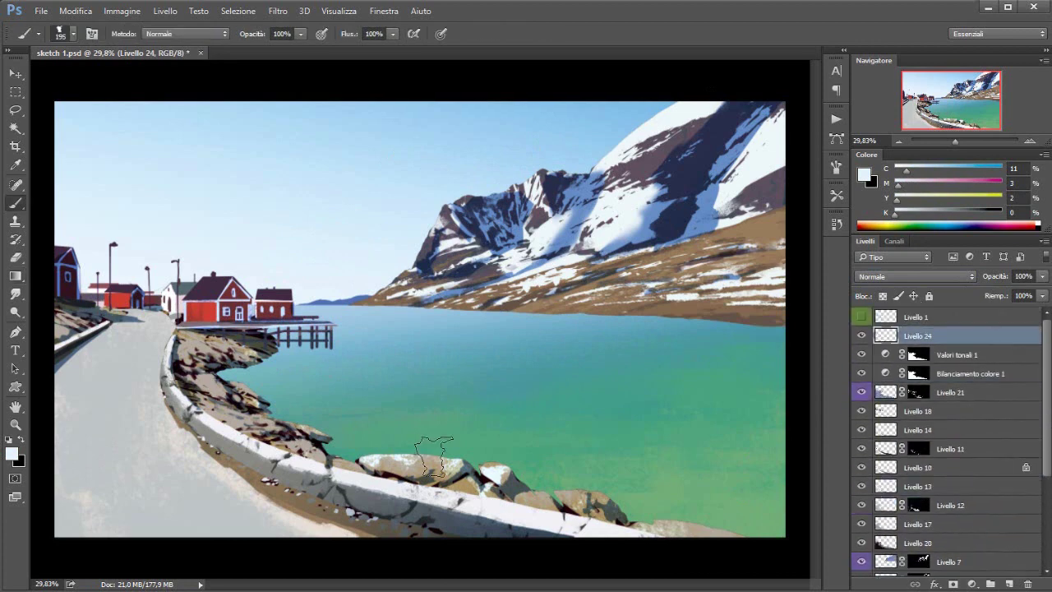
key("d")
key("l")
left_click_drag(325, 448, 352, 427)
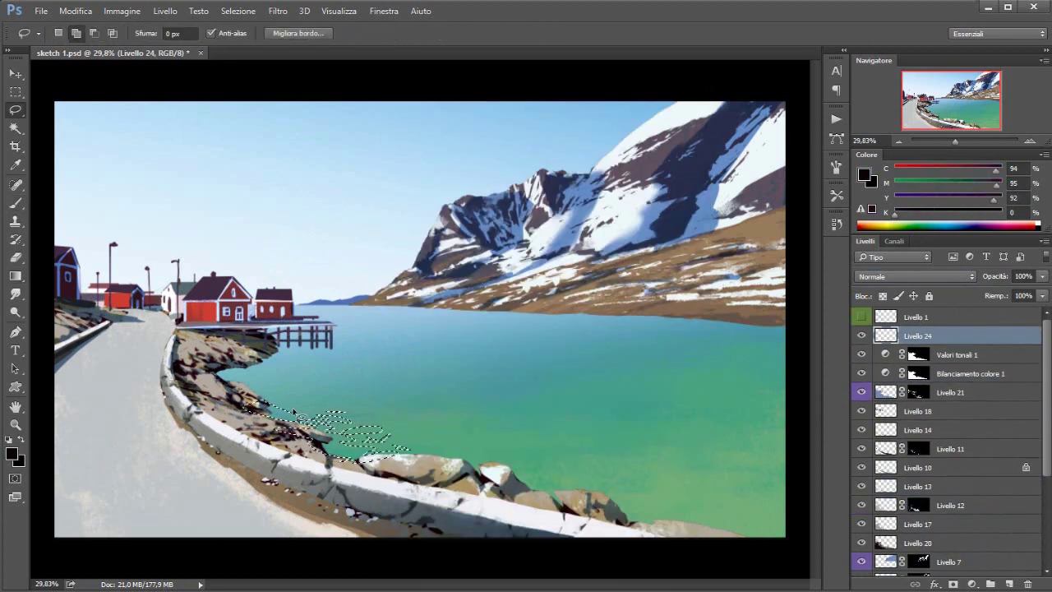
left_click_drag(294, 412, 316, 380)
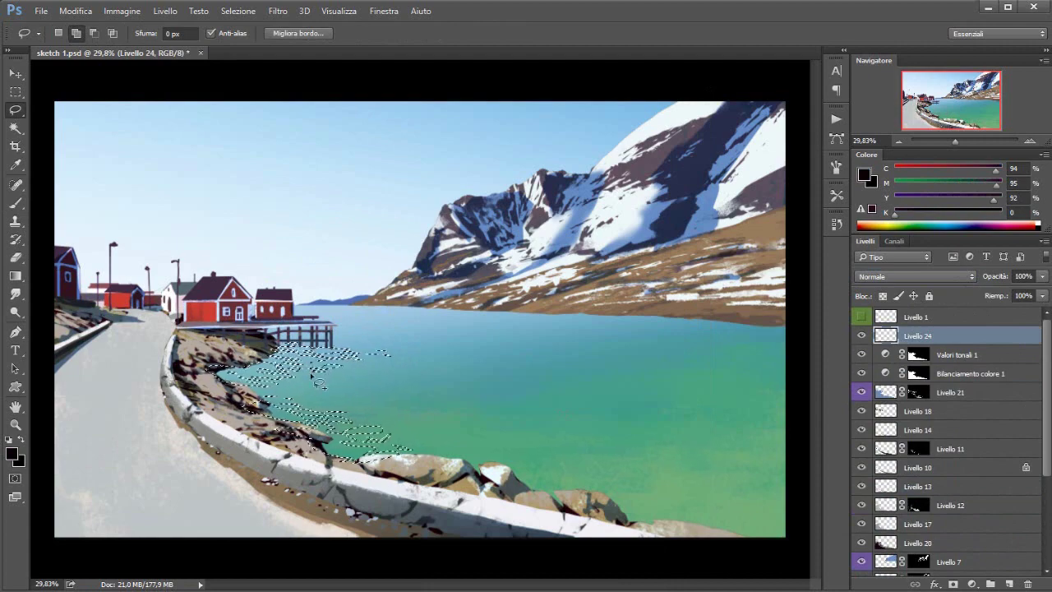
left_click_drag(534, 475, 763, 554)
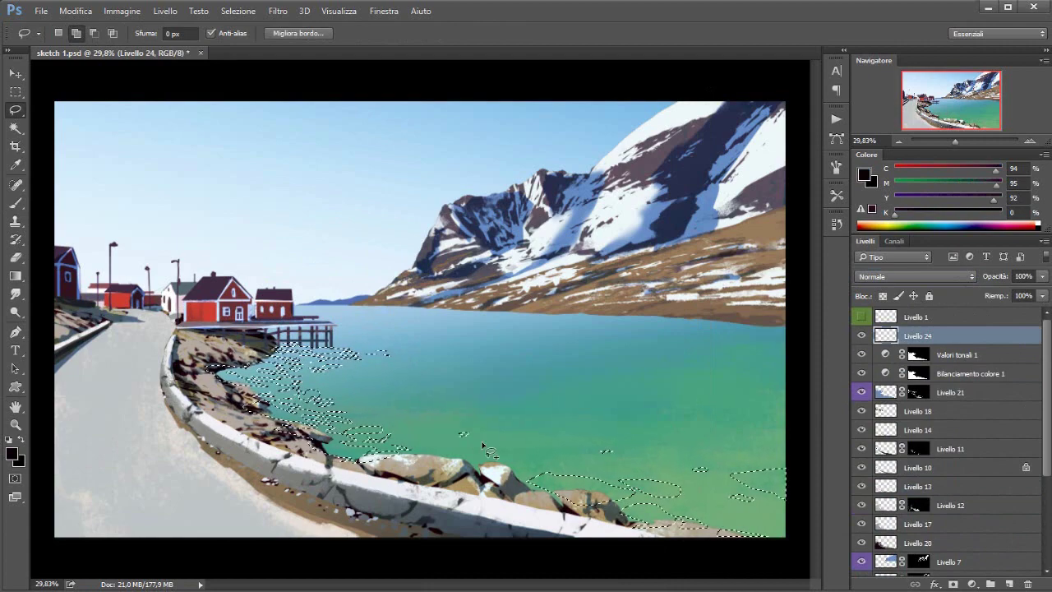
Step: Fill the outlined shapes black, paint a grey rock over them, and load the water selection
key("i")
left_click(624, 481)
key("ctrl+BackSpace")
key("ctrl+d")
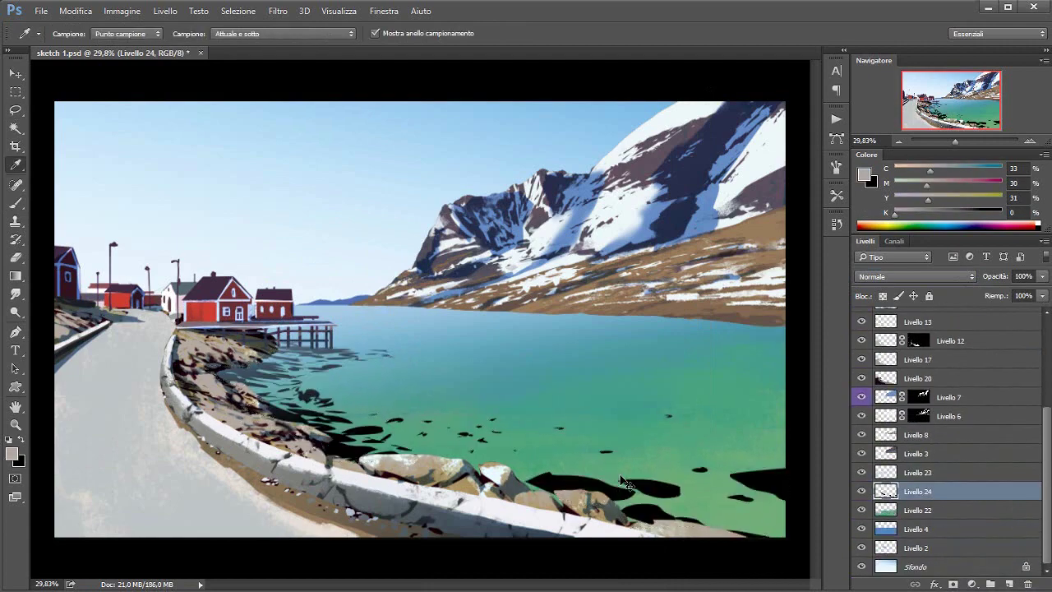
key("b")
right_click(625, 480)
key("Escape")
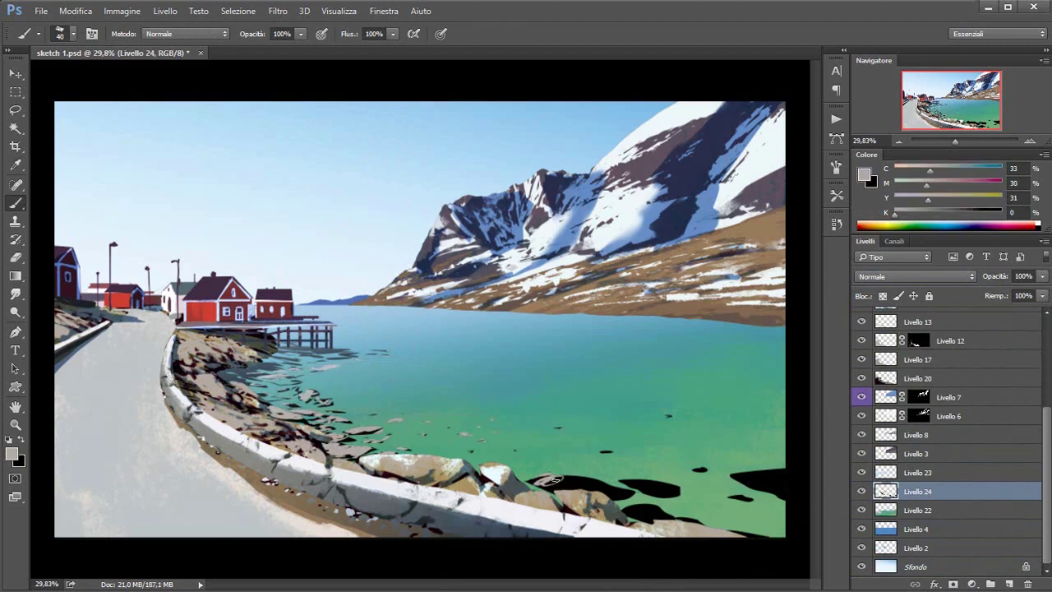
left_click_drag(553, 480, 575, 475)
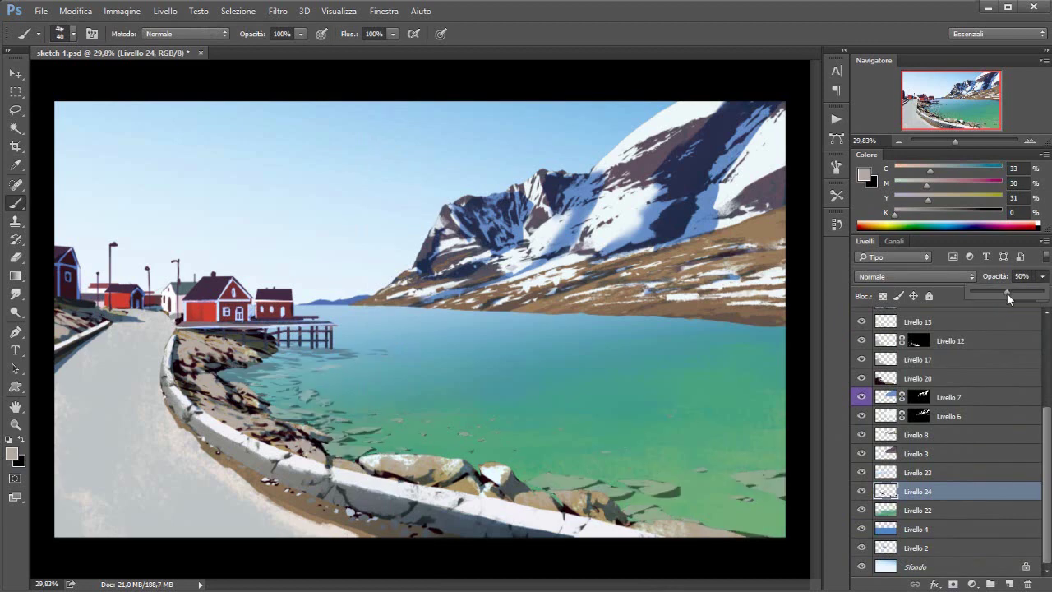
left_click(917, 509)
left_click(885, 509, "ctrl")
Step: On a new layer, paint dark submerged stones across the shallow water with a textured brush
key("ctrl+d")
key("ctrl+shift+alt+n")
right_click(571, 136)
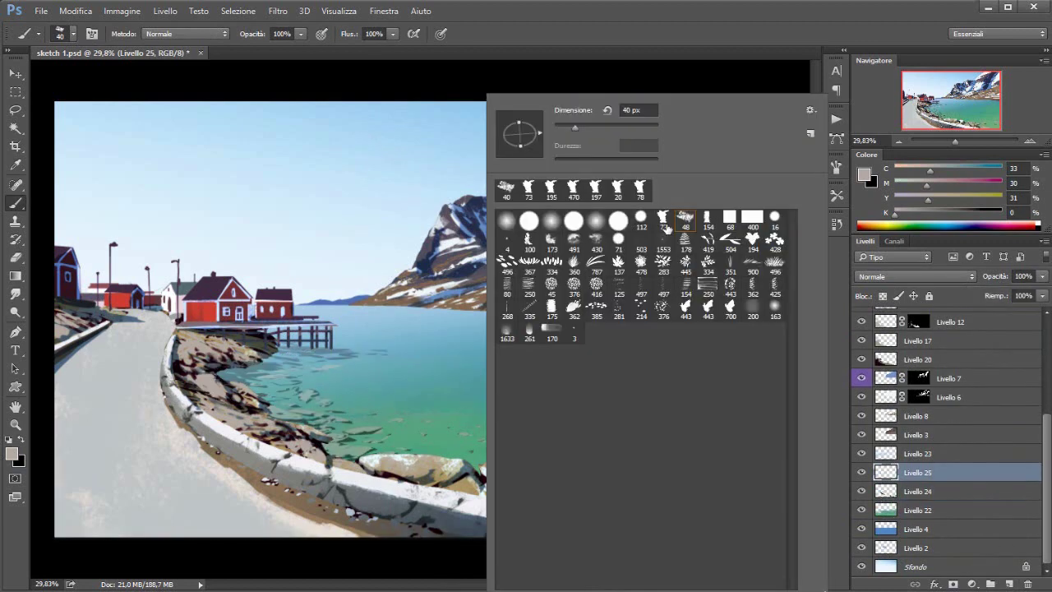
left_click(633, 82, "alt")
right_click(634, 136)
left_click_drag(634, 128, 630, 129)
left_click_drag(482, 442, 533, 452)
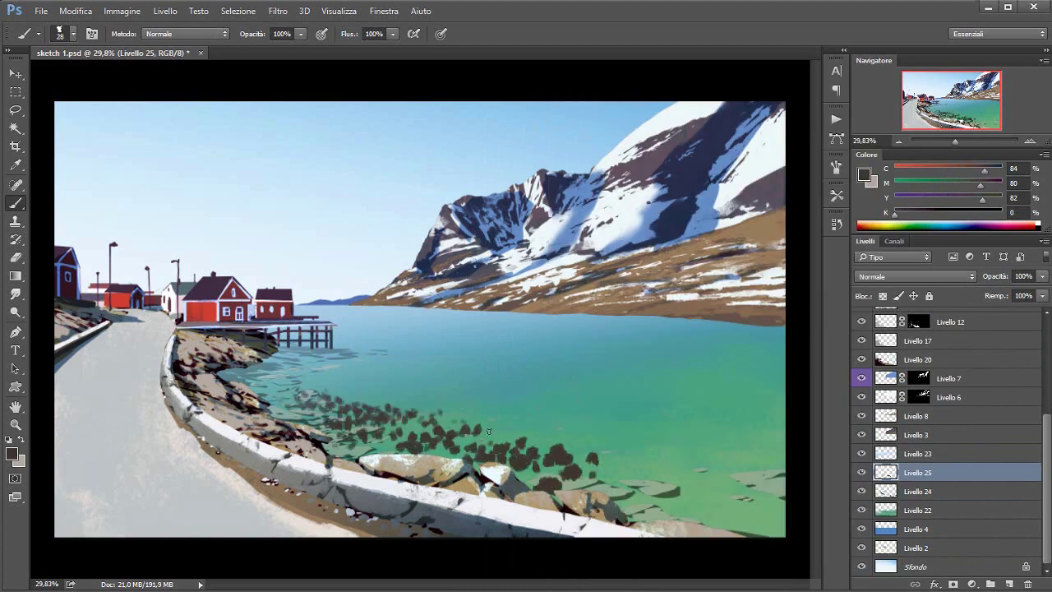
mouse_move(606, 460)
left_mouse_down()
mouse_move(654, 457)
mouse_move(698, 485)
left_mouse_up()
left_click_drag(517, 477, 755, 495)
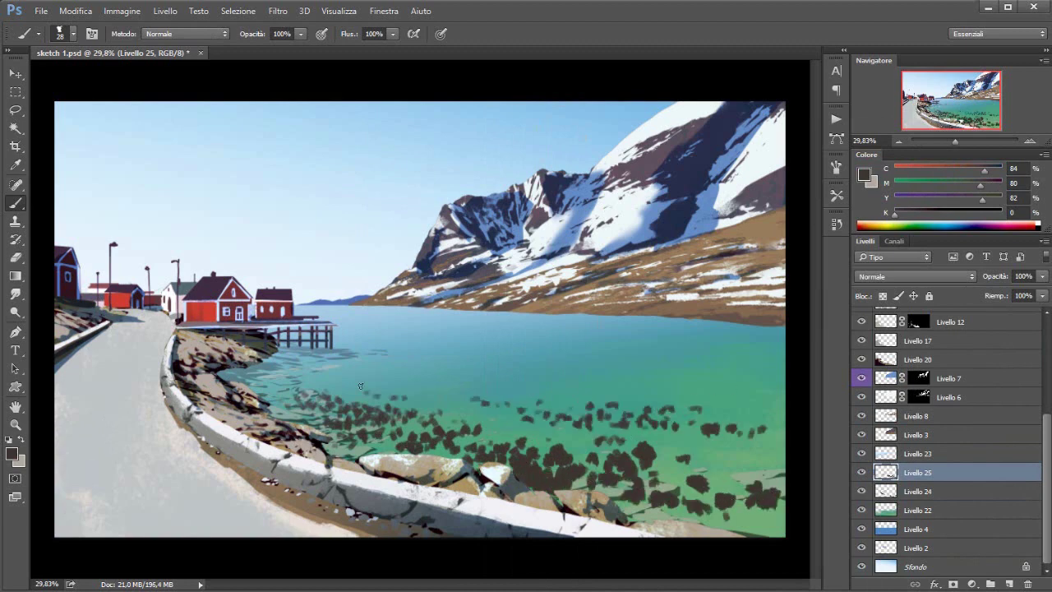
Step: Fade the stones to 69% opacity, shift their hue, gradient-mask them toward the far water, and mask Livello 24
left_click(1042, 276)
left_click_drag(1043, 291, 1016, 294)
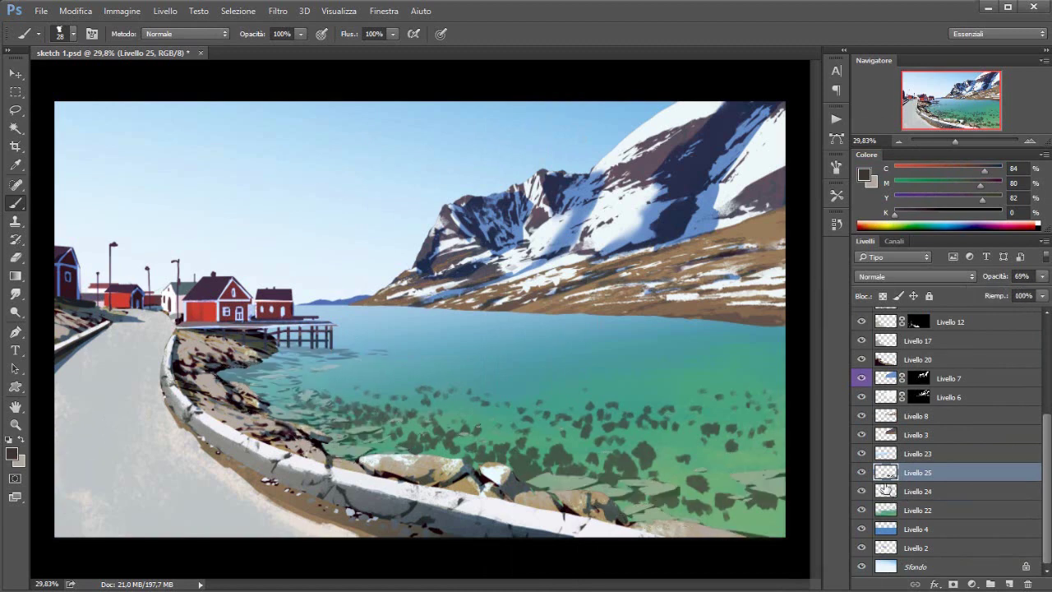
key("ctrl+u")
key("Return")
left_click(952, 584)
key("g")
left_click_drag(411, 305, 360, 448)
left_click(917, 490)
left_click(952, 584)
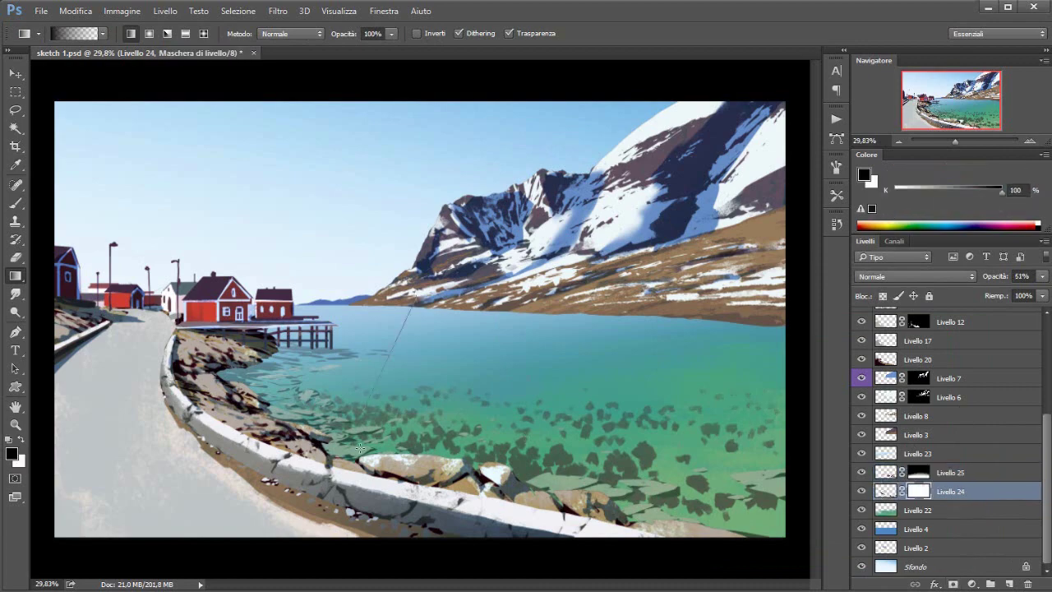
Step: Add a Levels adjustment layer adjusting the midtones and tightening black and white points
left_click(972, 584)
left_click_drag(677, 283, 732, 284)
left_click_drag(600, 284, 613, 289)
left_click(615, 367)
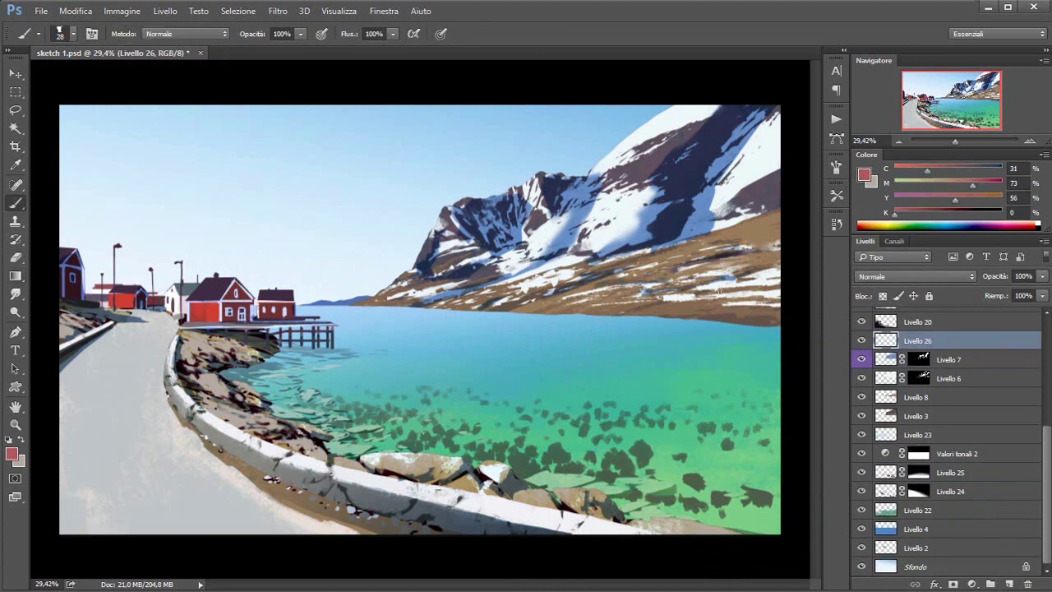
Step: Paint far-shore house blocks with near-white walls and dark grey-blue roofs
key("shift")
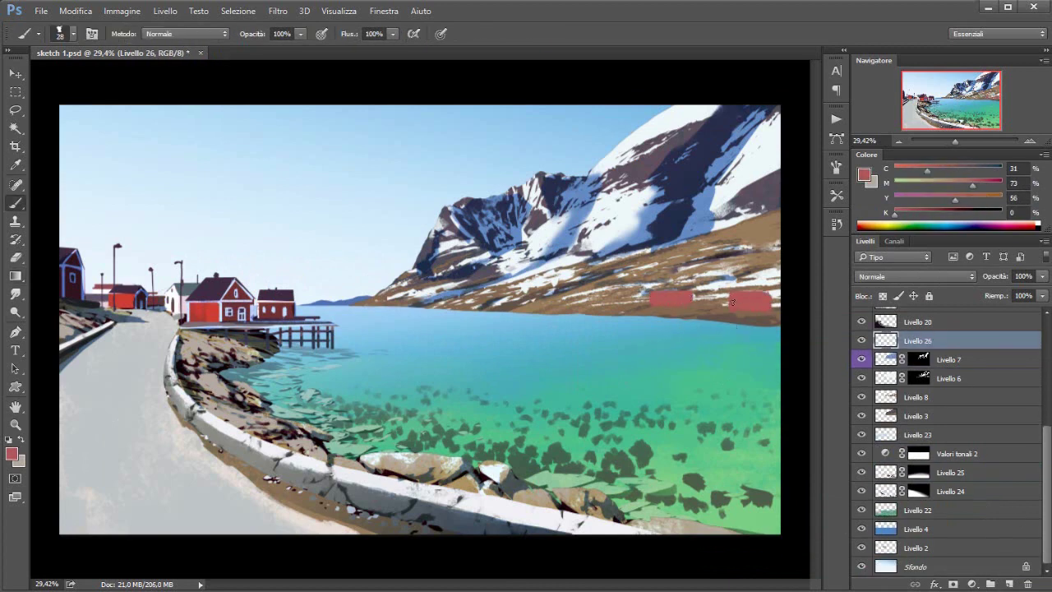
left_click_drag(972, 185, 913, 184)
left_click_drag(955, 199, 915, 194)
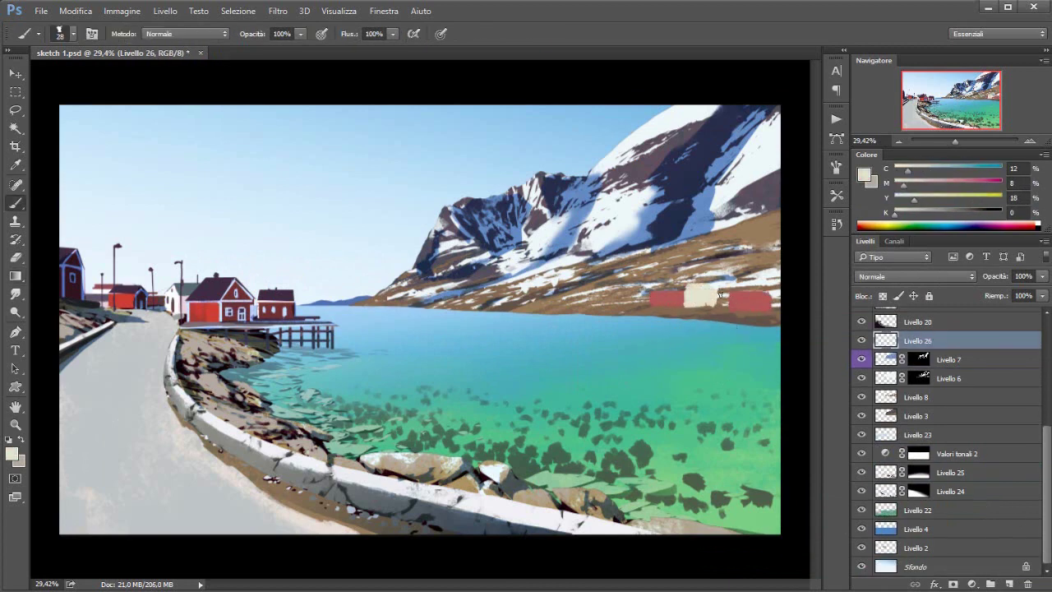
left_click(703, 298, "alt")
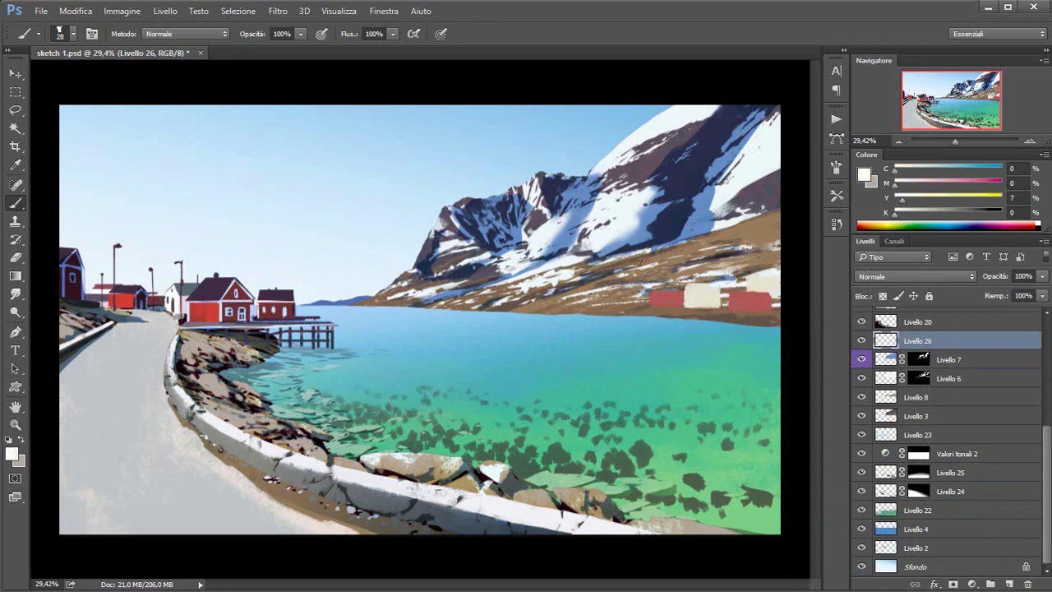
left_click(724, 293, "alt")
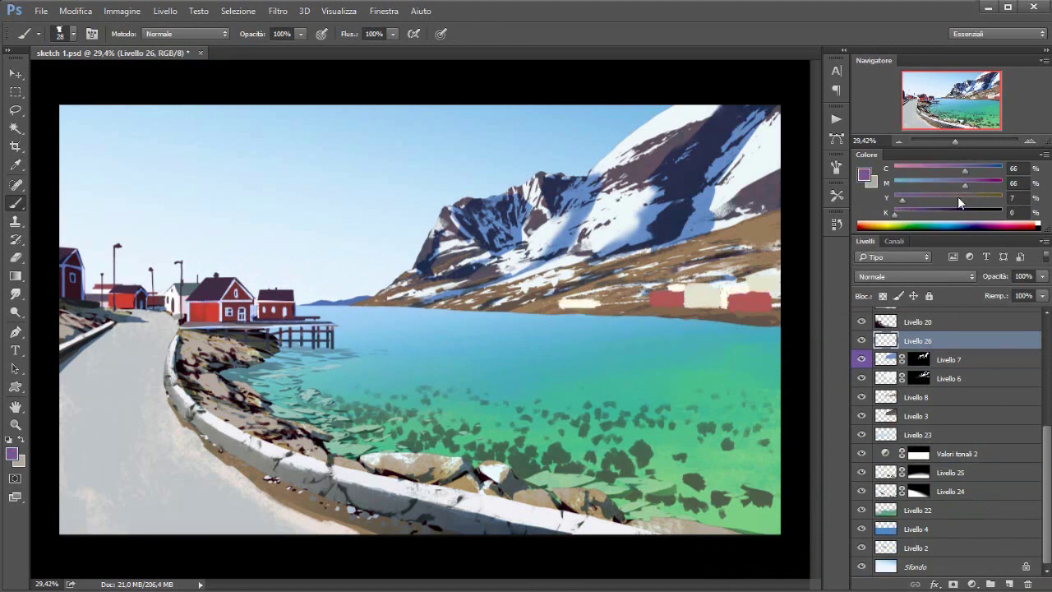
key("bracketleft")
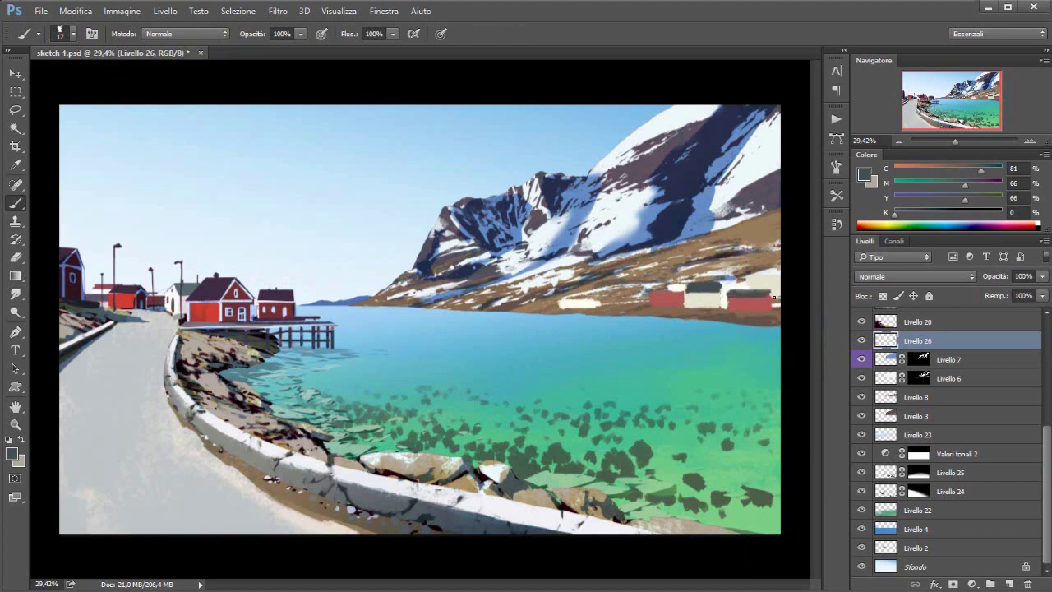
Step: Move Livello 7 above the houses layer and add a new layer for village details
left_click_drag(921, 359, 920, 340)
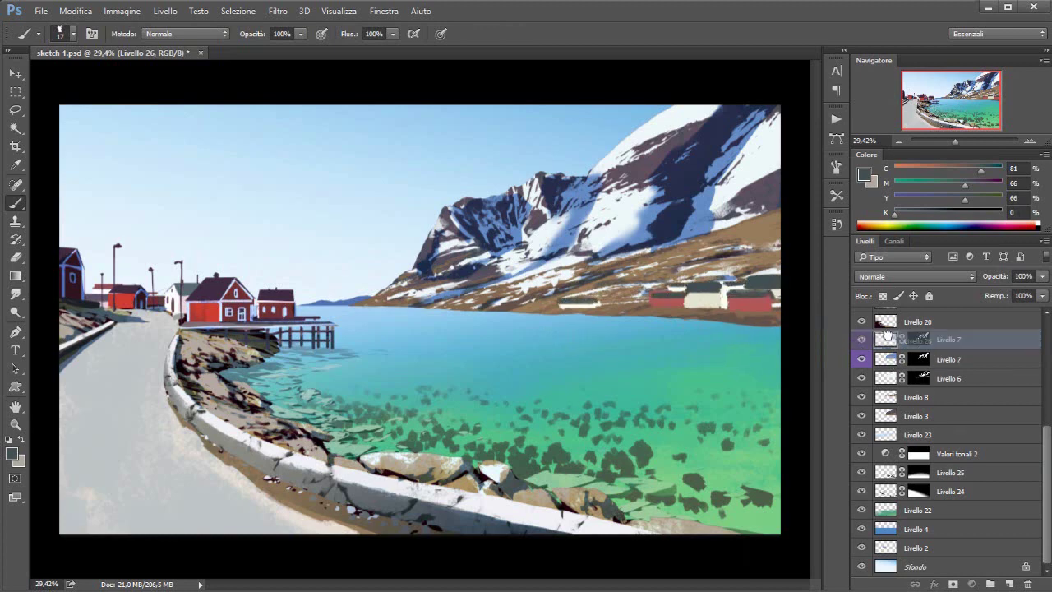
left_click(919, 340, "ctrl")
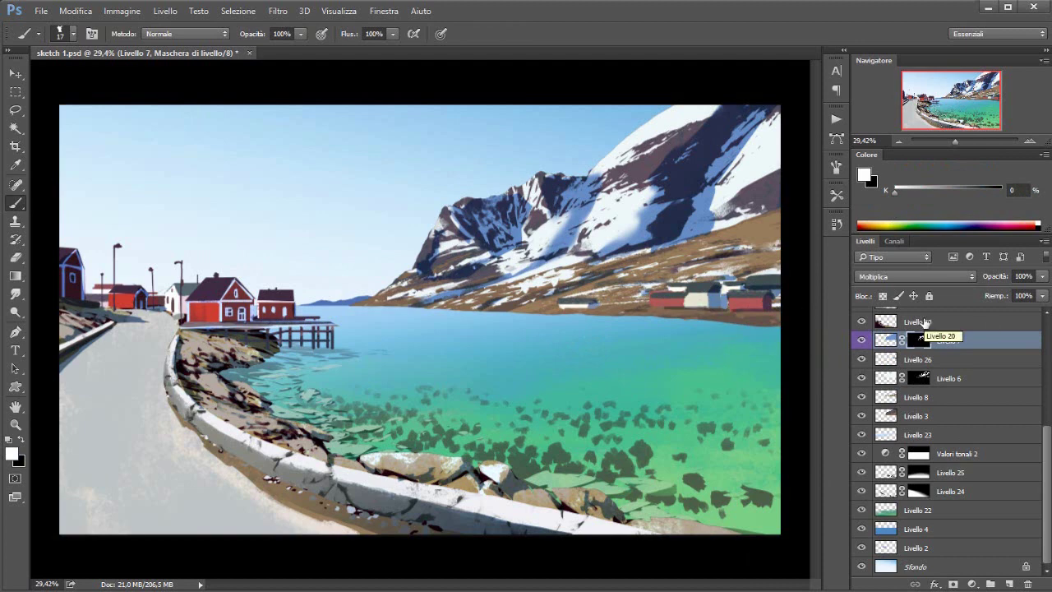
key("ctrl+shift+alt+n")
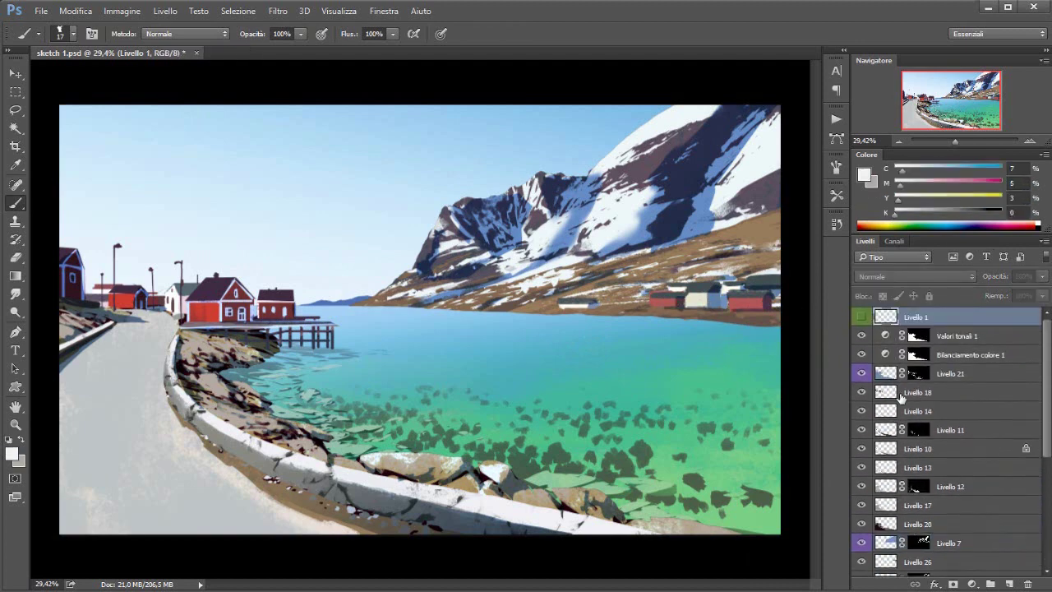
Step: Paint small navy, near-white and grey house and shoreline details on Livello 27 with a small brush
right_click(723, 95)
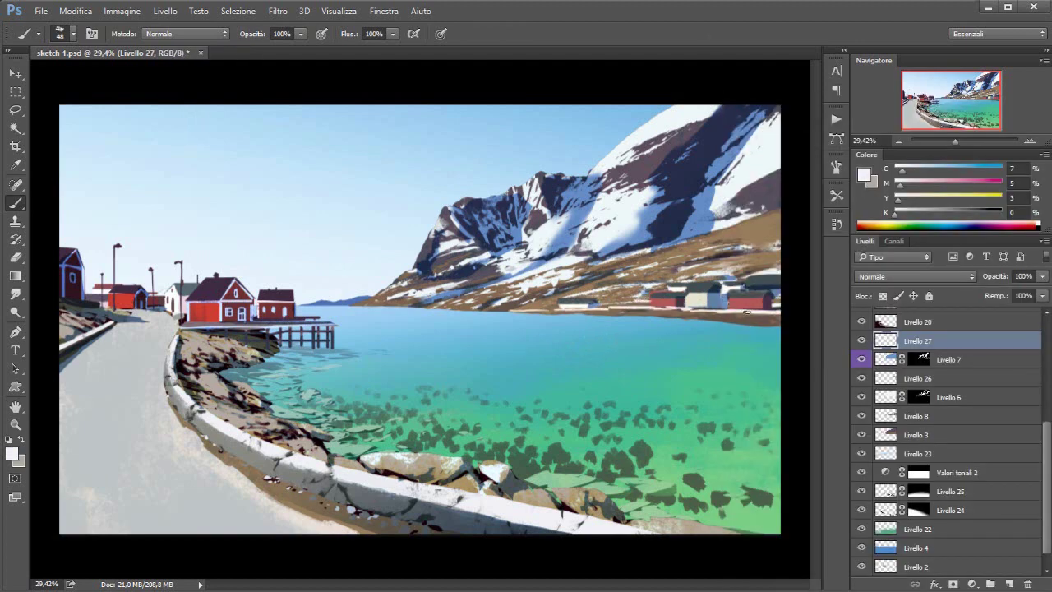
left_click(730, 315, "alt")
left_click(707, 323, "alt")
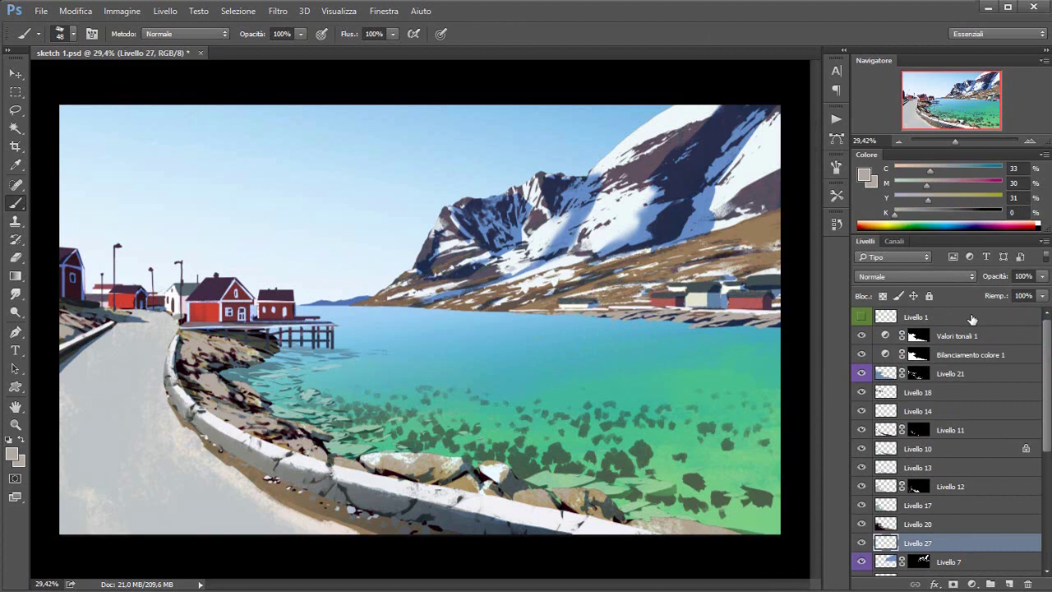
right_click(596, 97)
left_click(734, 238, "alt")
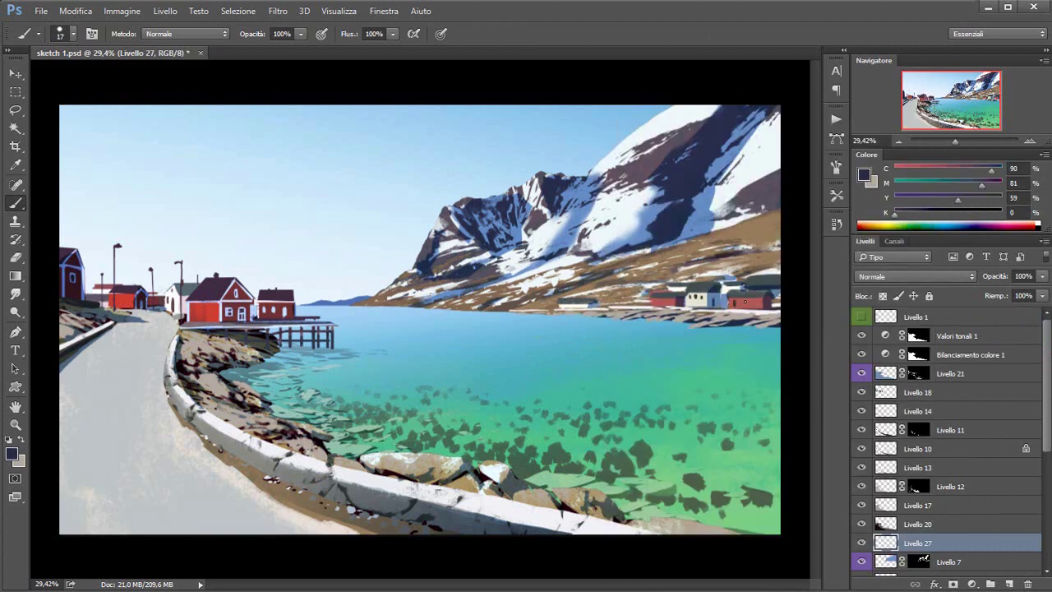
left_click(565, 308, "alt")
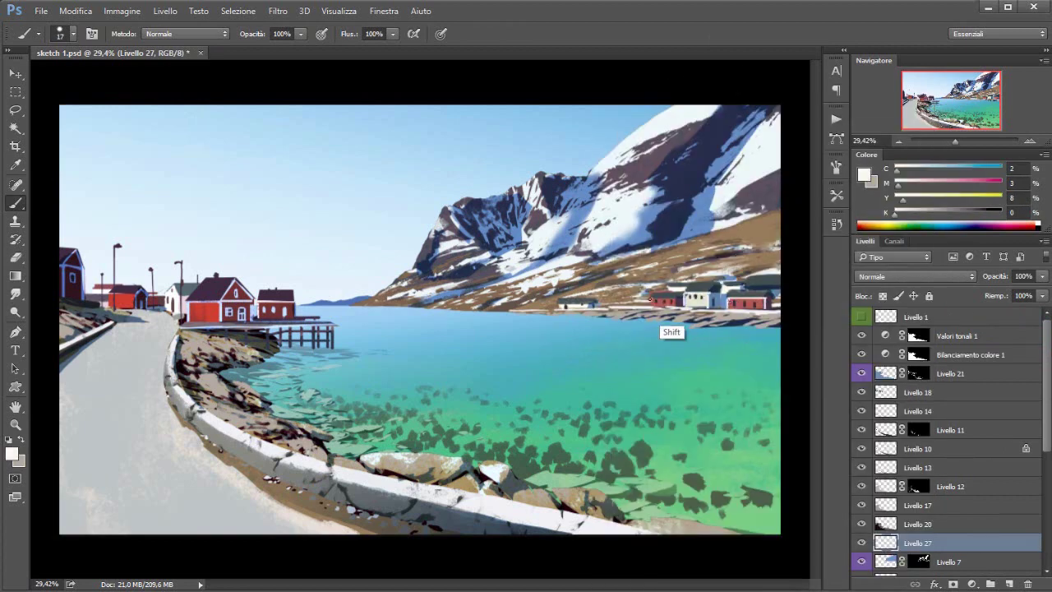
left_click(722, 275, "alt")
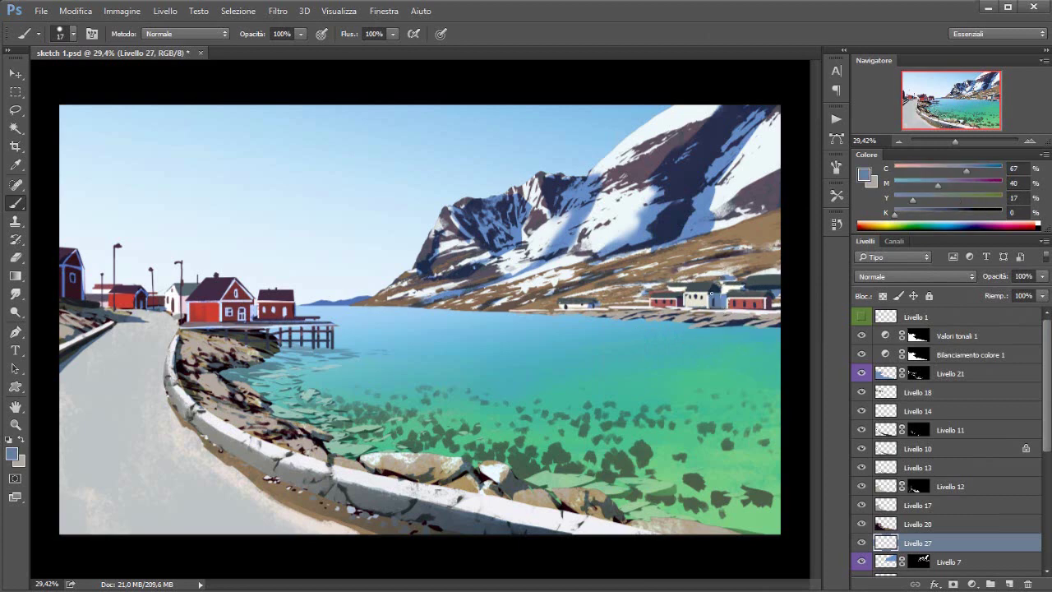
left_click(779, 292, "alt")
left_click(707, 276, "alt")
left_click_drag(707, 276, 732, 343)
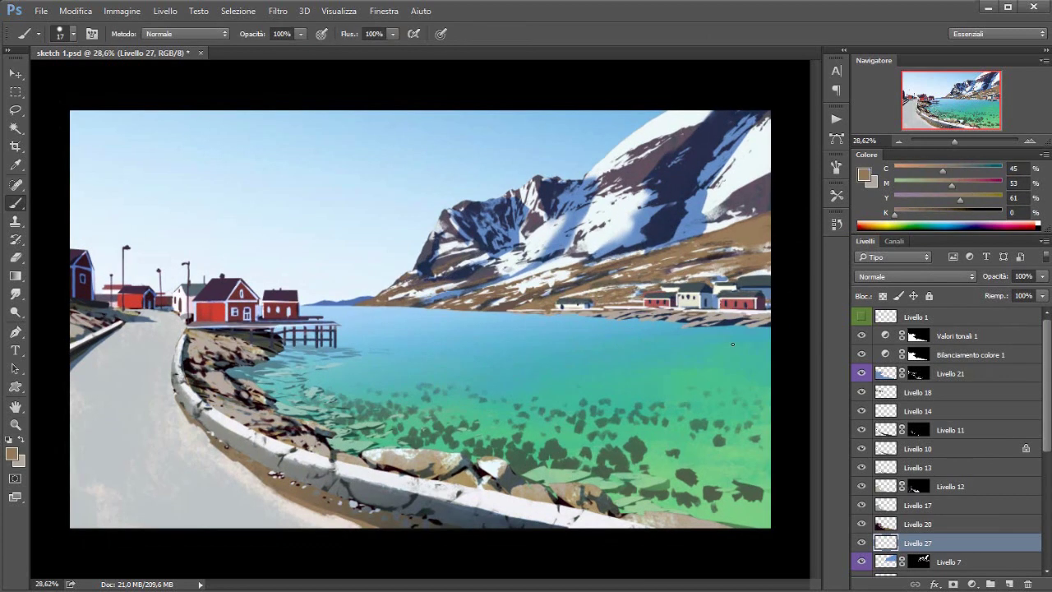
left_click(904, 335, "shift")
Step: Merge the visible layers, then duplicate and flip the mountain down into the lake as a reflection
key("ctrl+e")
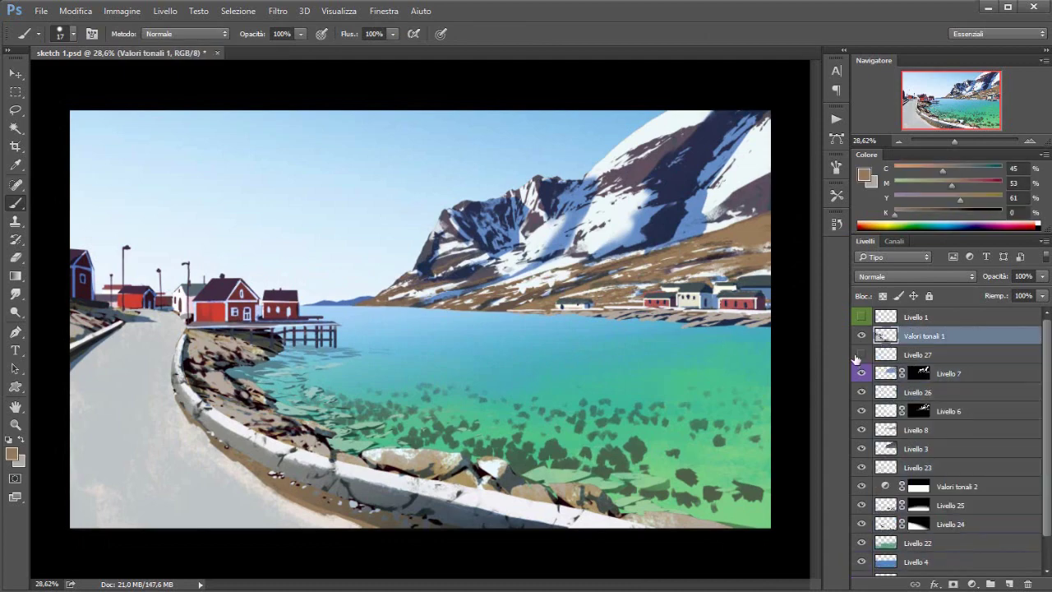
key("ctrl+j")
key("ctrl+bracketleft")
left_click_drag(559, 205, 639, 374)
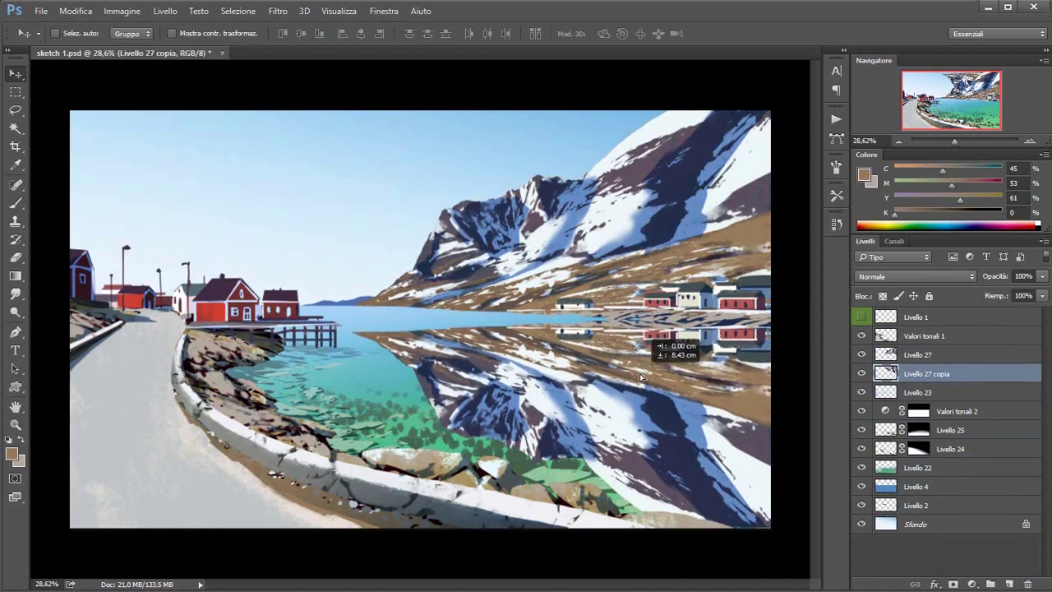
key("ctrl+t")
left_click_drag(772, 427, 748, 467)
key("Return")
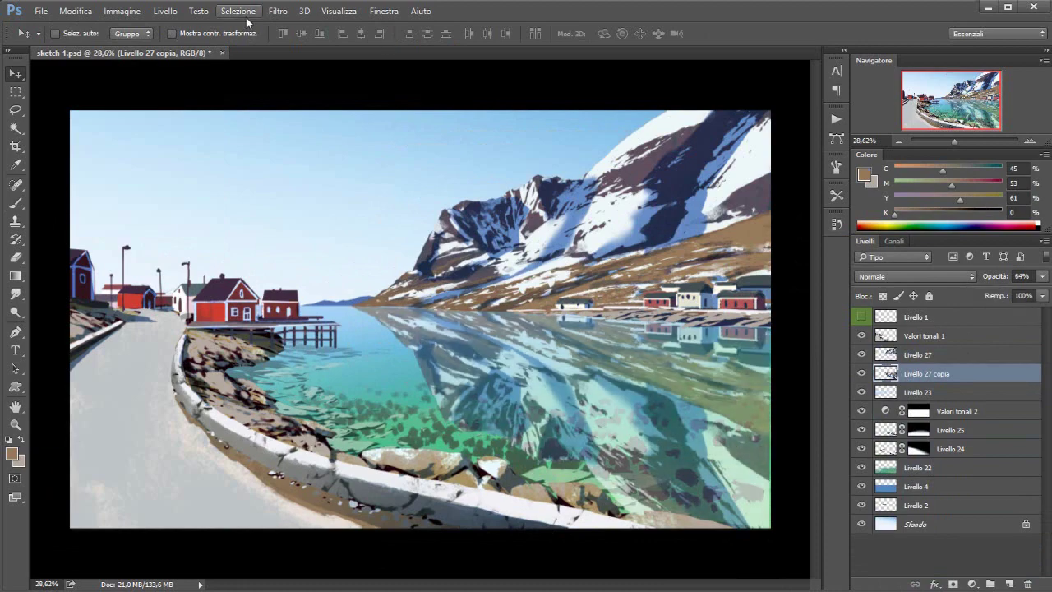
Step: Motion-blur the mountain reflection and gradient-mask it to fade toward the near shore
left_click(278, 11)
left_click(386, 239)
key("Return")
left_click(952, 584)
key("g")
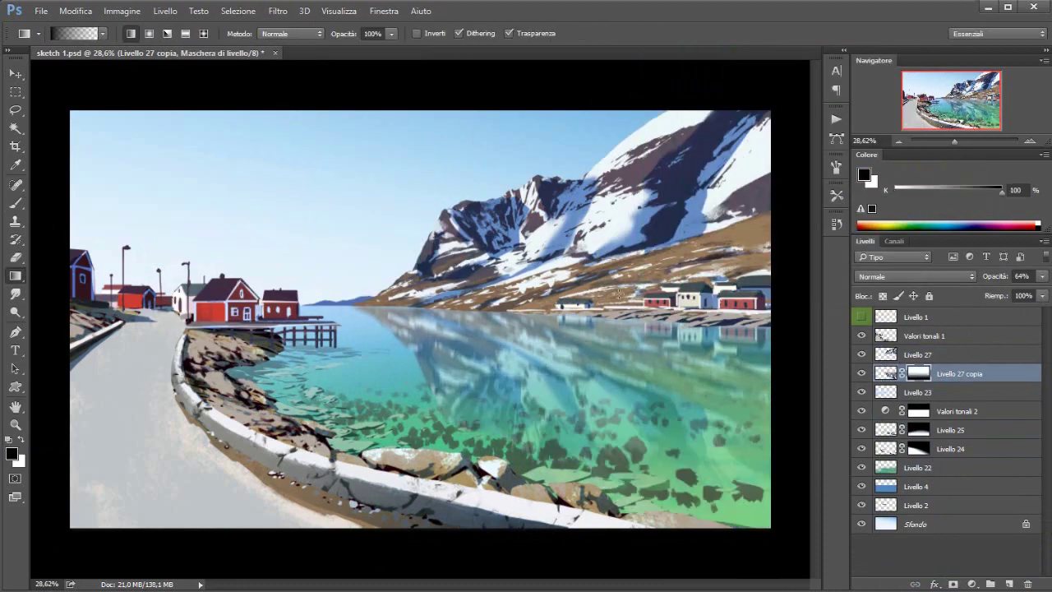
left_click_drag(576, 526, 575, 369)
Step: Copy the left village houses and flip them down into the water as a reflection
left_click(886, 337)
left_click_drag(205, 246, 346, 328)
key("ctrl+j")
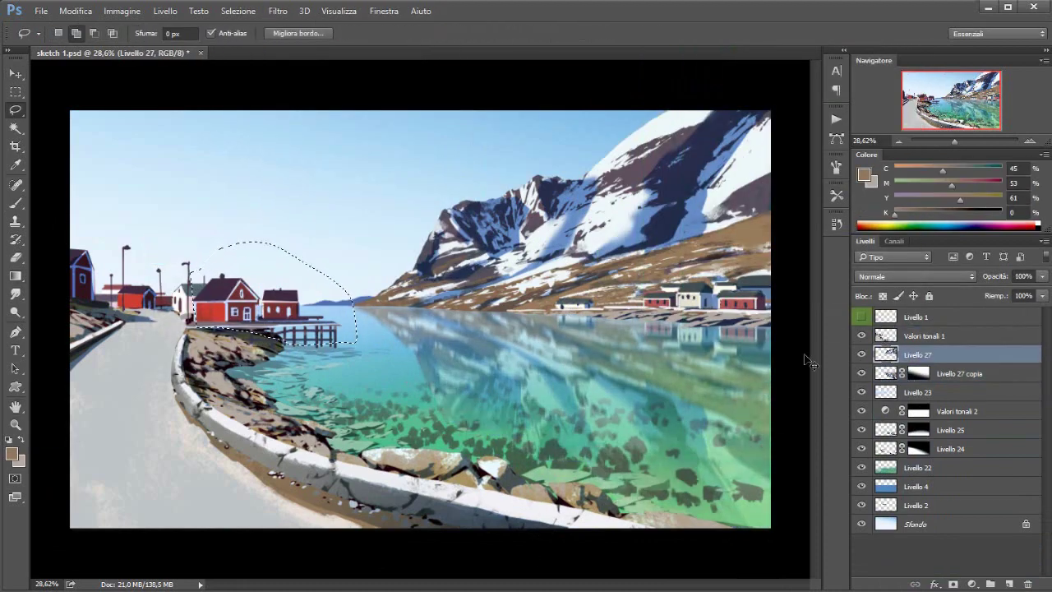
left_click(75, 11)
left_click(304, 484)
key("v")
left_click_drag(325, 288, 325, 362)
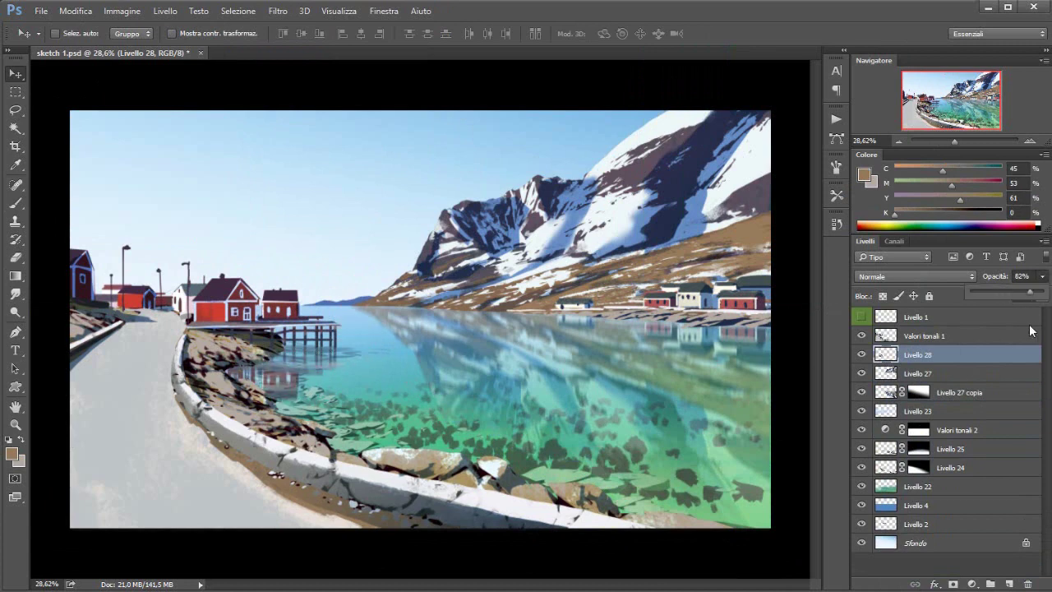
Step: Darken the house reflection with Hue/Saturation and paint dark pier legs into it
key("ctrl+u")
left_click_drag(793, 492, 754, 493)
left_click(947, 355)
key("b")
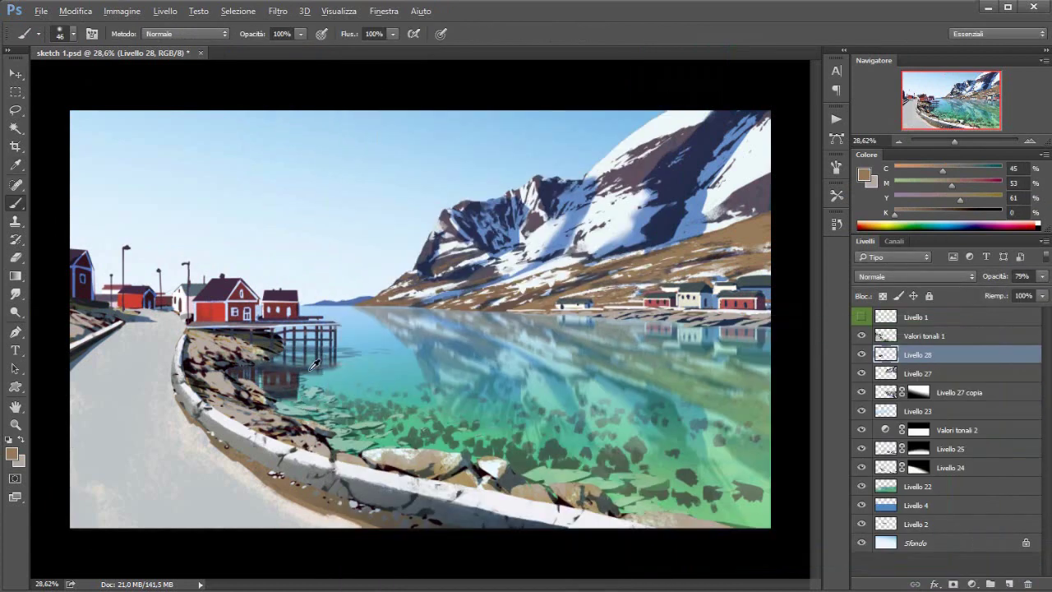
left_click_drag(279, 353, 316, 359)
Step: Set the house reflection layer Livello 28 to 80% opacity and add a mask
key("8")
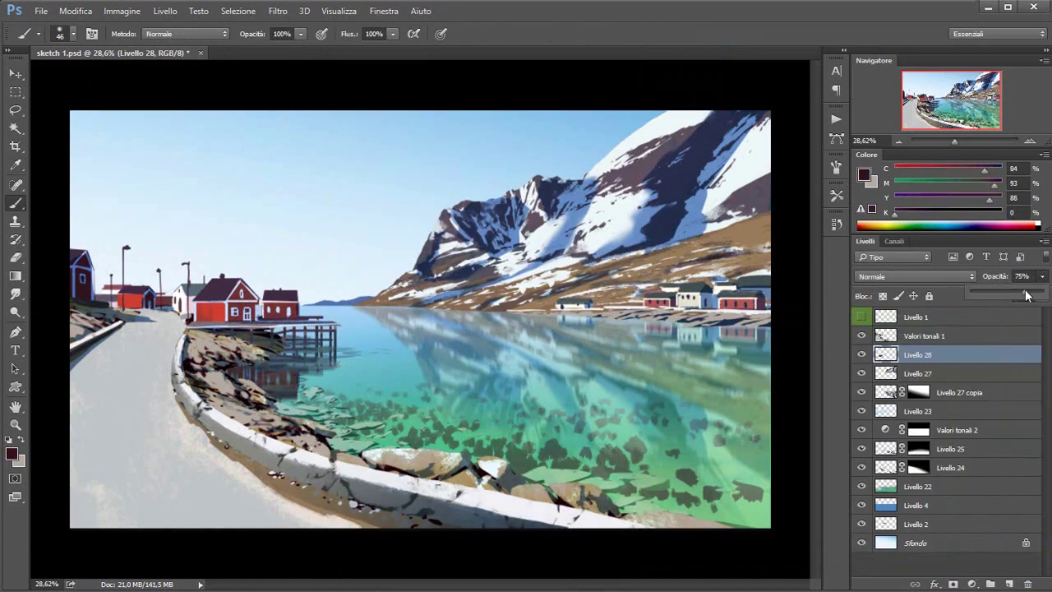
key("d")
key("g")
key("space")
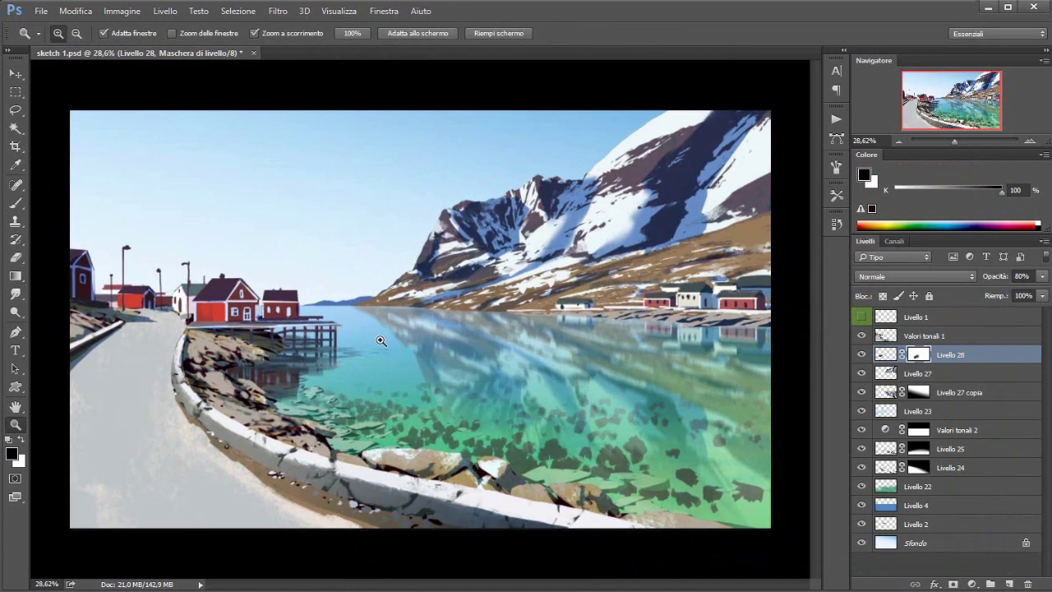
left_click(887, 509)
Step: Add a Levels adjustment that brightens the highlights and slightly lifts the midtones
left_click(971, 584)
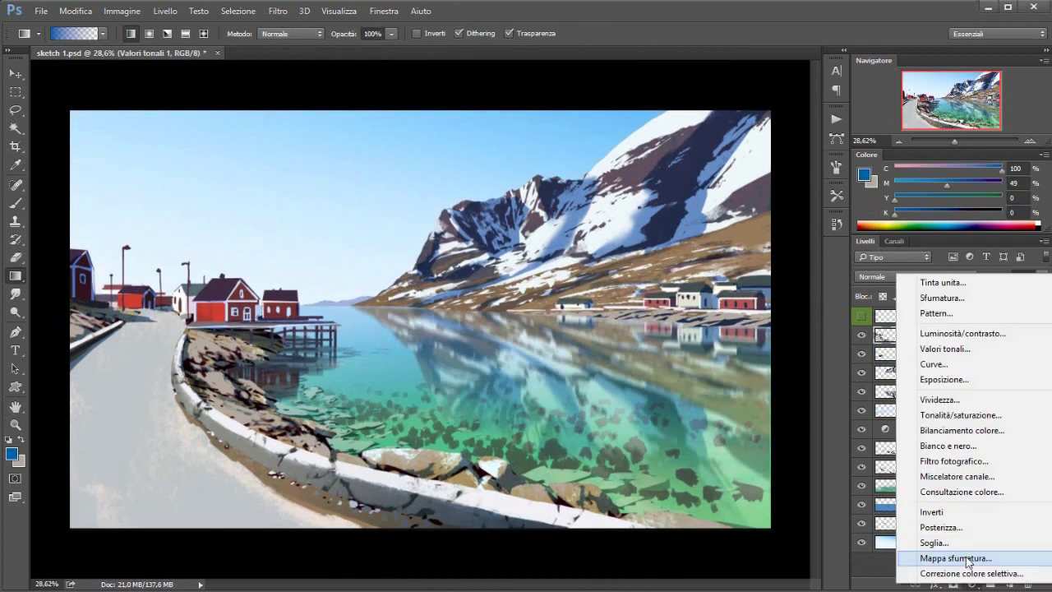
left_click(946, 366)
left_click_drag(1010, 337, 1004, 337)
left_click_drag(930, 337, 932, 339)
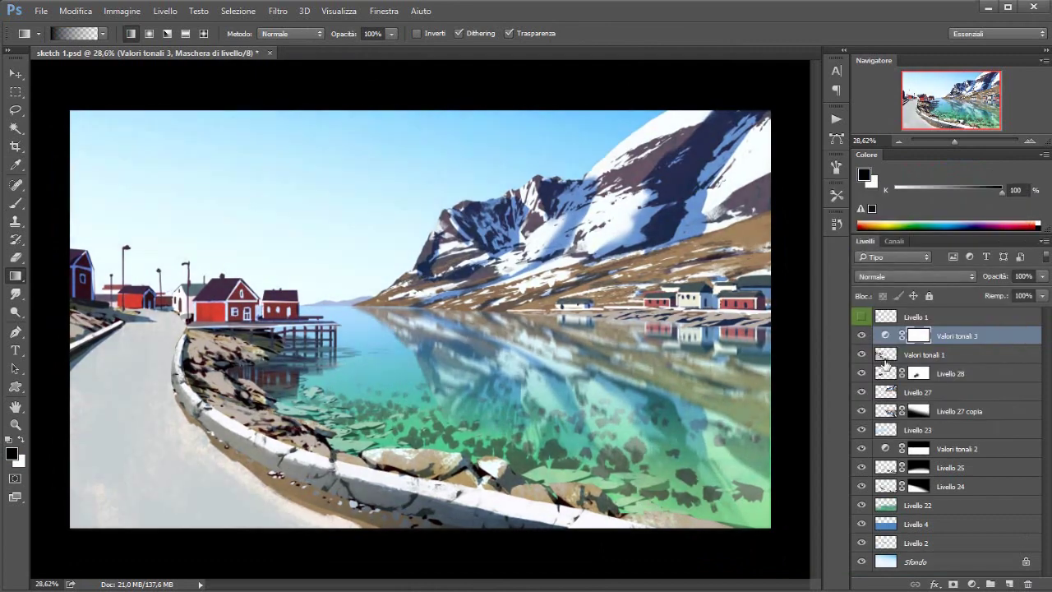
Step: Blend Livello 29 in Sovrapponi mode, masked so it fades near the pier water
left_click(914, 276)
left_click(904, 387)
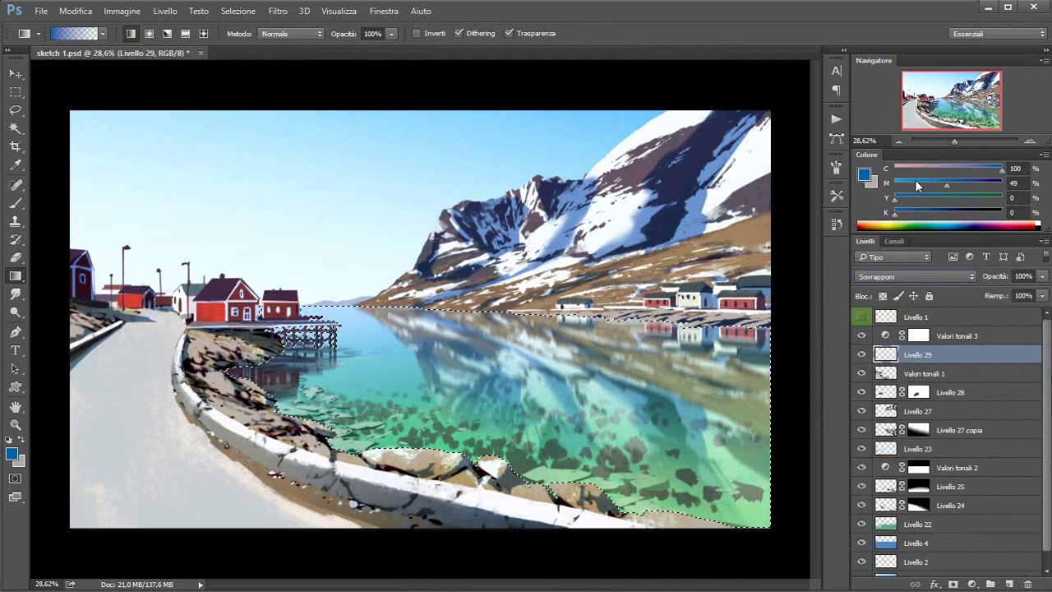
left_click(952, 584)
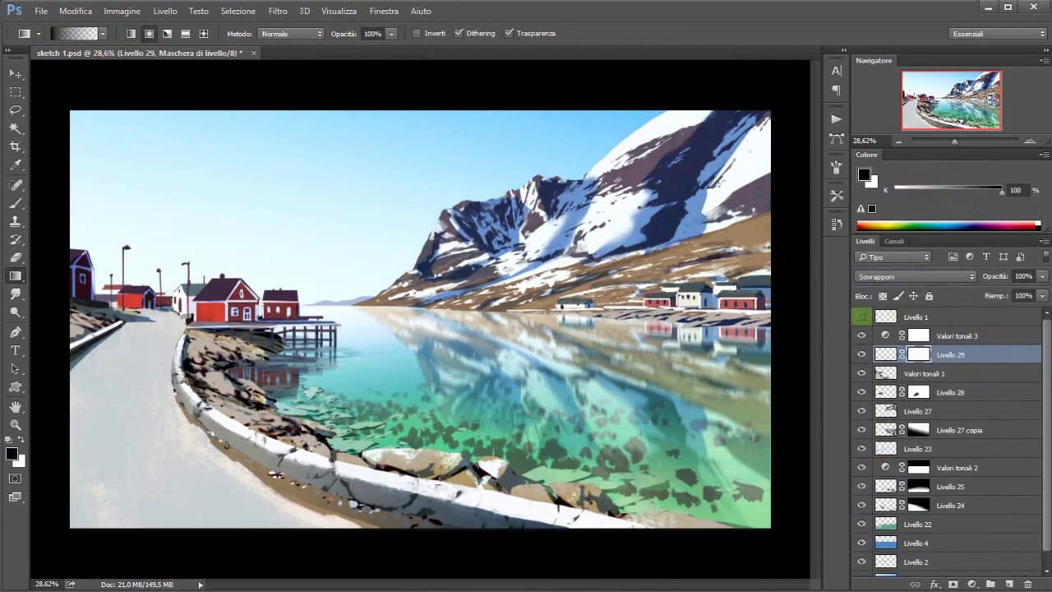
left_click_drag(350, 403, 335, 327)
scroll(913, 446, "down", 1)
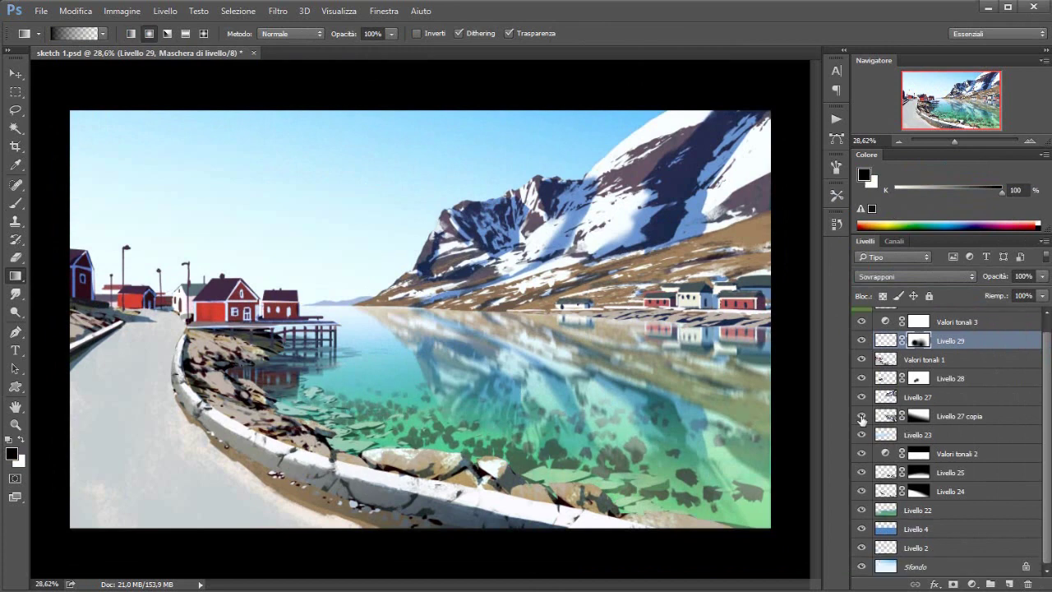
left_click(953, 416)
left_click_drag(1042, 276, 1044, 295)
Step: Add a blue-filled Scolora layer at 54% opacity, gradient-masked to fade toward the lower-right water
key("ctrl+shift+alt+n")
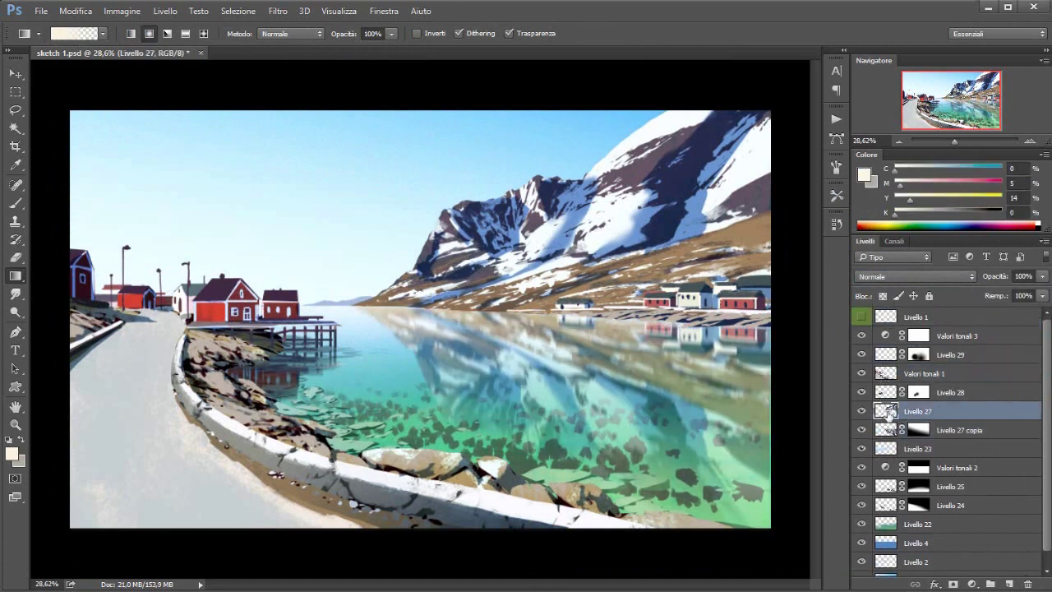
key("b")
key("alt+BackSpace")
key("shift+alt+s")
key("ctrl+u")
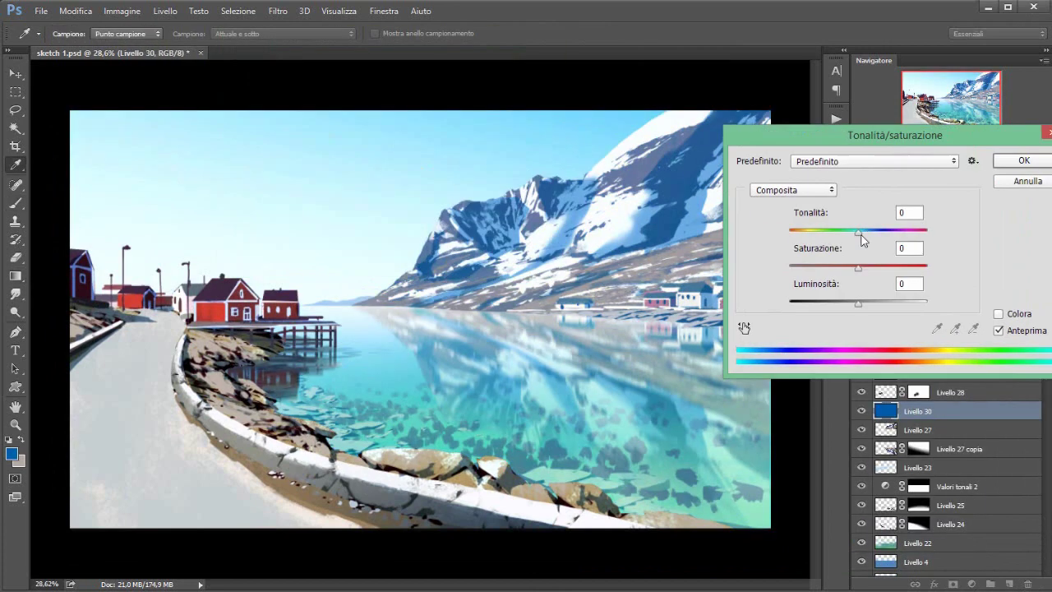
key("Return")
key("g")
key("d")
left_click_drag(740, 509, 575, 370)
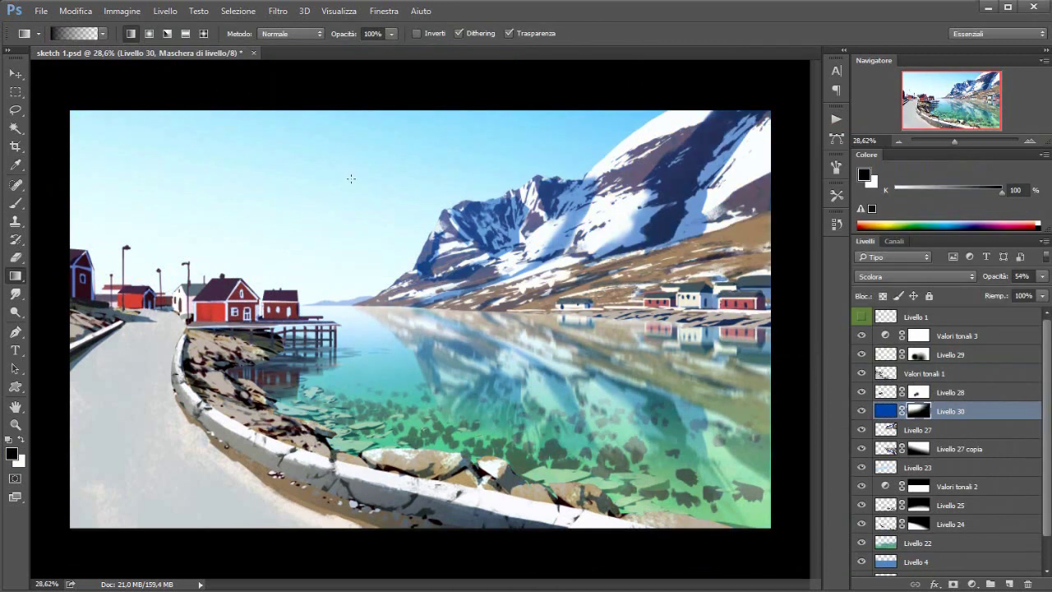
key("x")
Step: Prepare new road layers with a 416 px brush loaded with the road's light off-white colour
left_click(720, 433, "alt")
key("alt+bracketleft")
key("ctrl+shift+alt+n")
key("b")
right_click(715, 353)
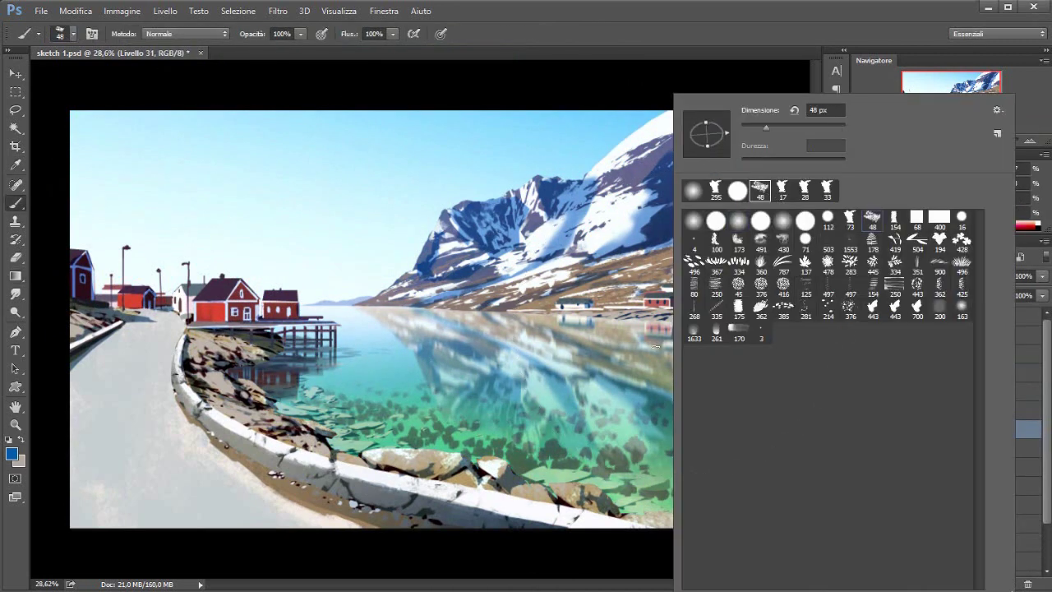
key("Escape")
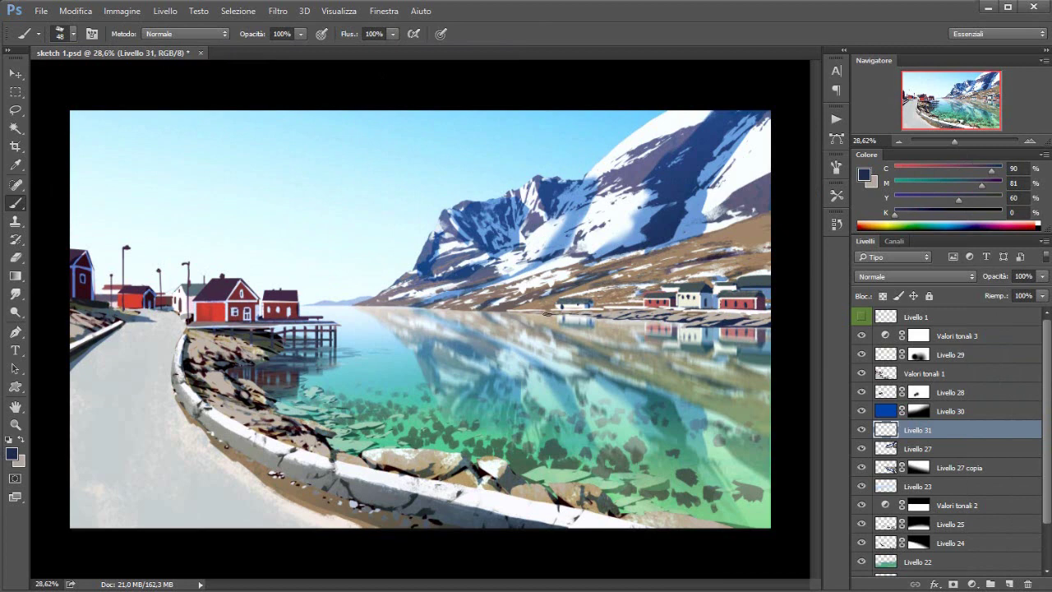
key("alt+bracketright")
key("alt+bracketright")
key("alt+bracketright")
key("ctrl+shift+alt+n")
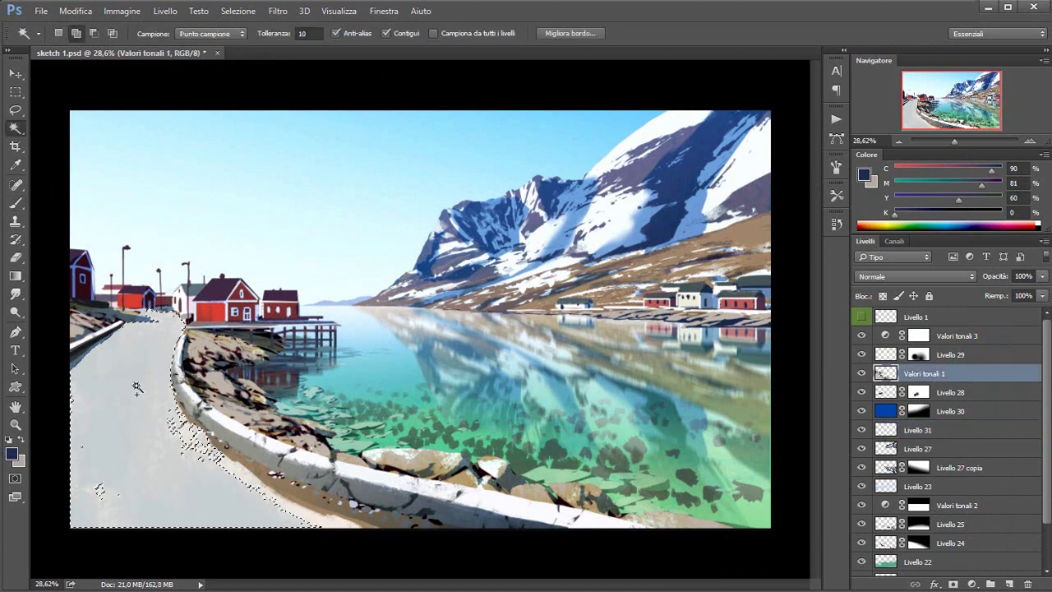
right_click(345, 247)
key("Return")
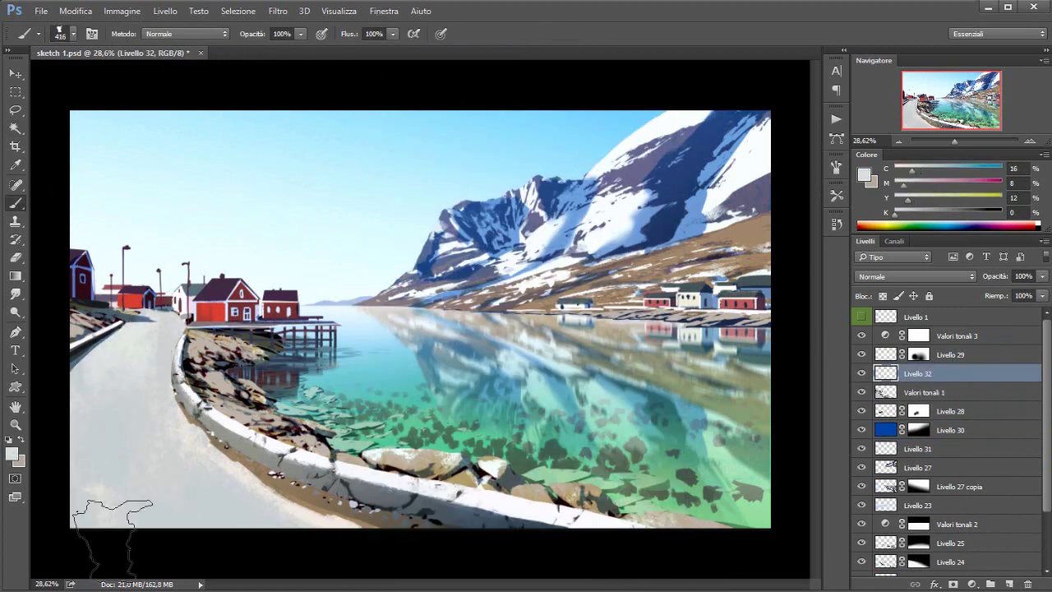
left_click(162, 436, "alt")
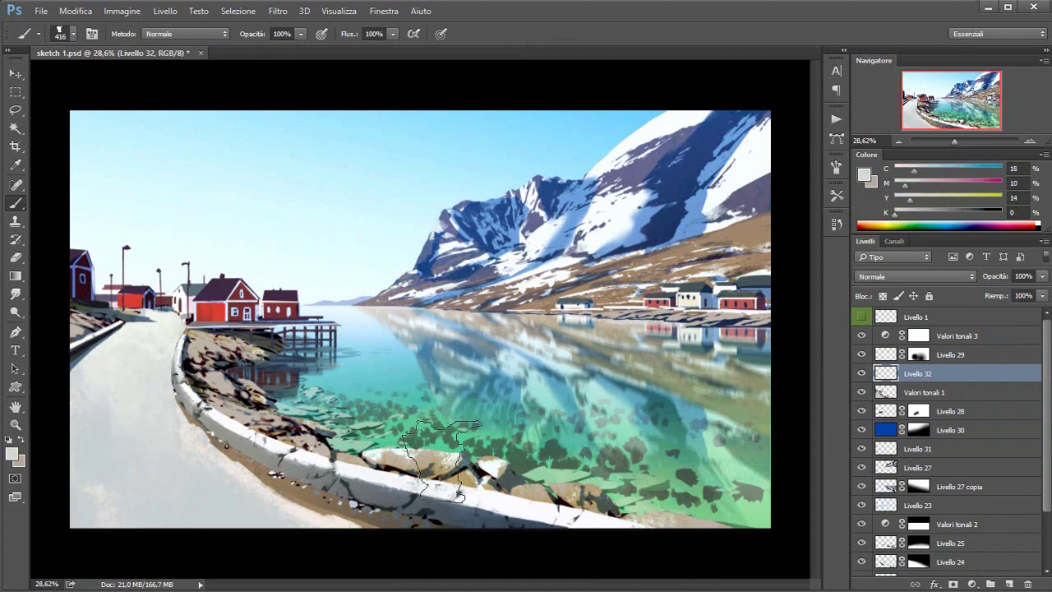
Step: Stamp visible layers into Livello 33, add Levels and a -9 hue shift, and gradient-mask it
left_click(888, 523)
key("ctrl+shift+alt+e")
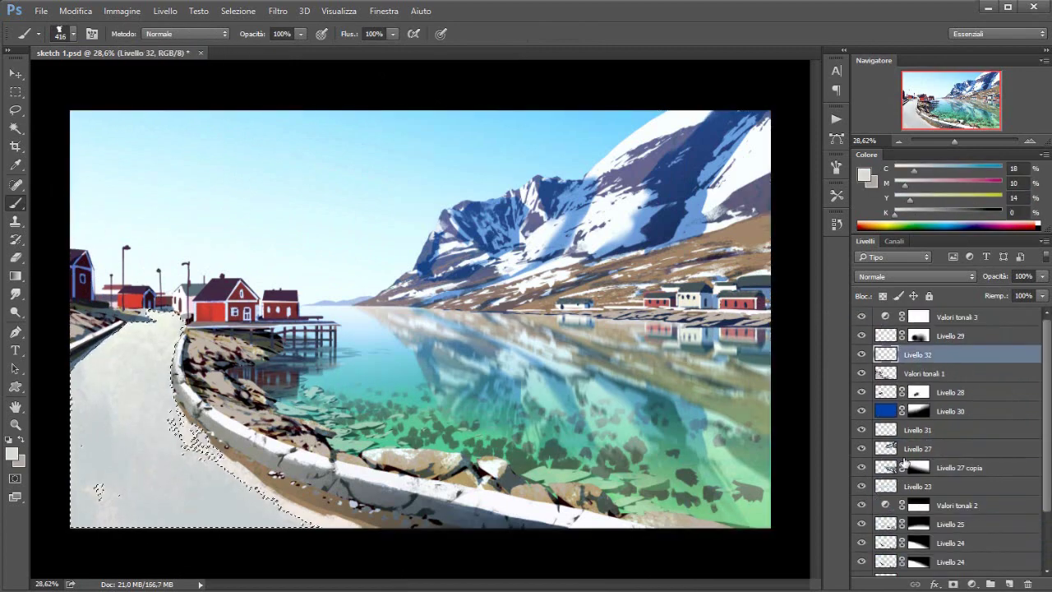
left_click(972, 584)
left_click(995, 328)
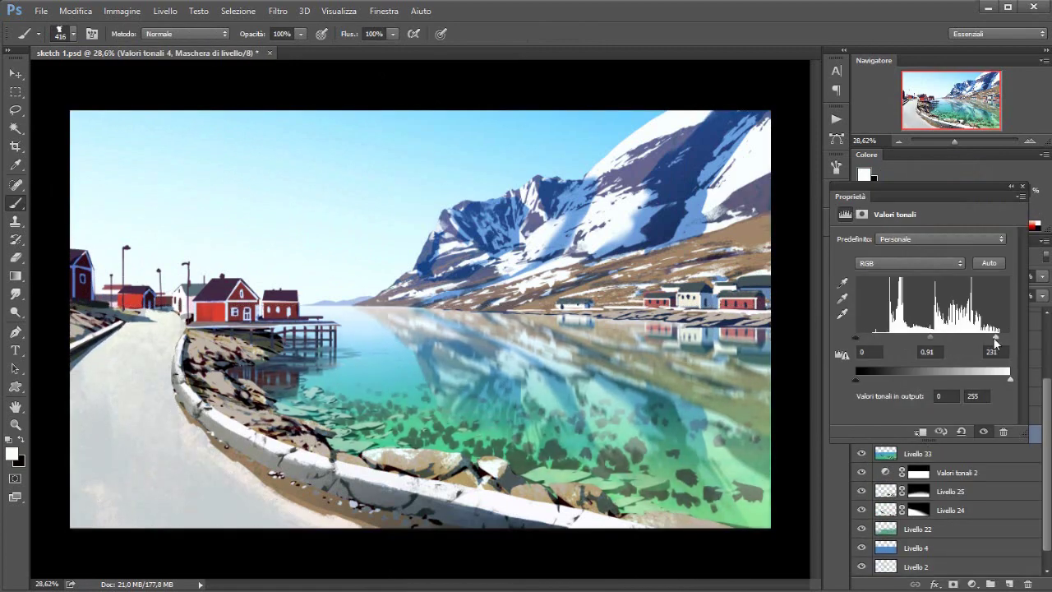
left_click(971, 583)
left_click(926, 366)
key("ctrl+e")
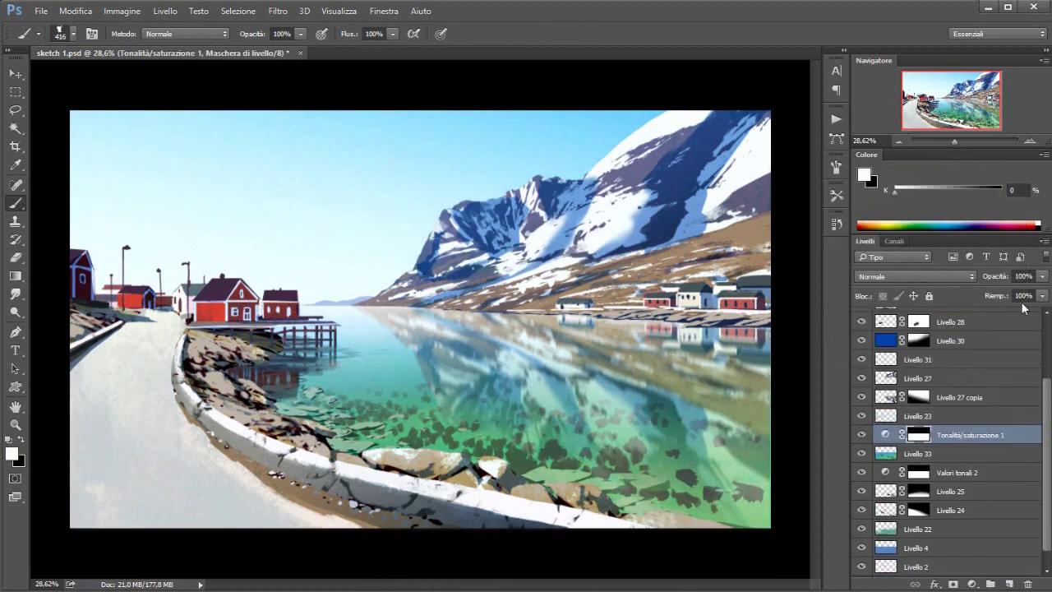
key("g")
left_click_drag(463, 339, 460, 370)
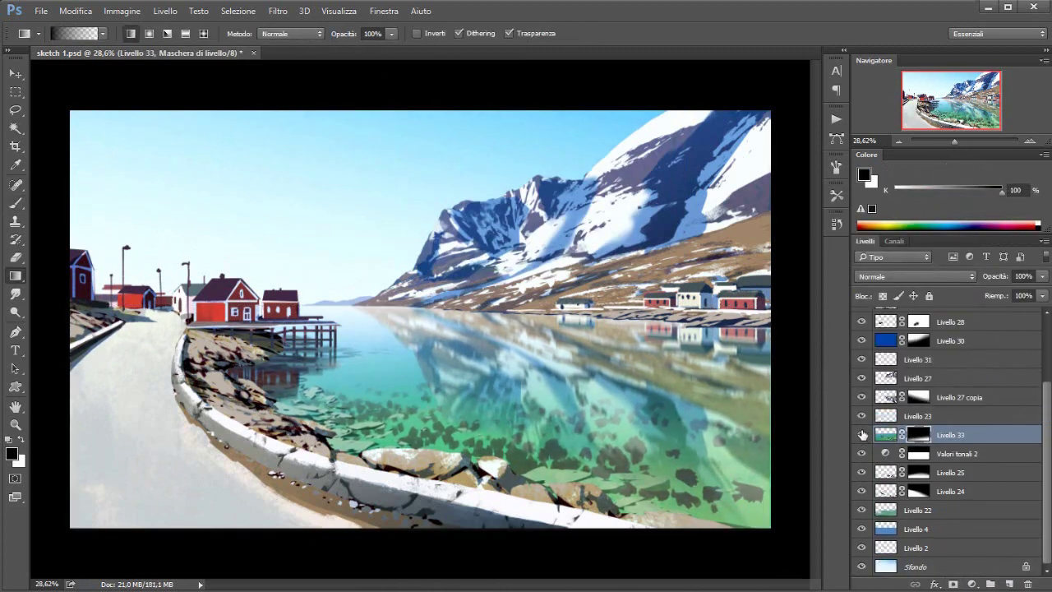
scroll(894, 403, "up", 3)
Step: Add a Color Balance layer shifting the highlights -5 cyan and -2 yellow
left_click(972, 584)
left_click(939, 430)
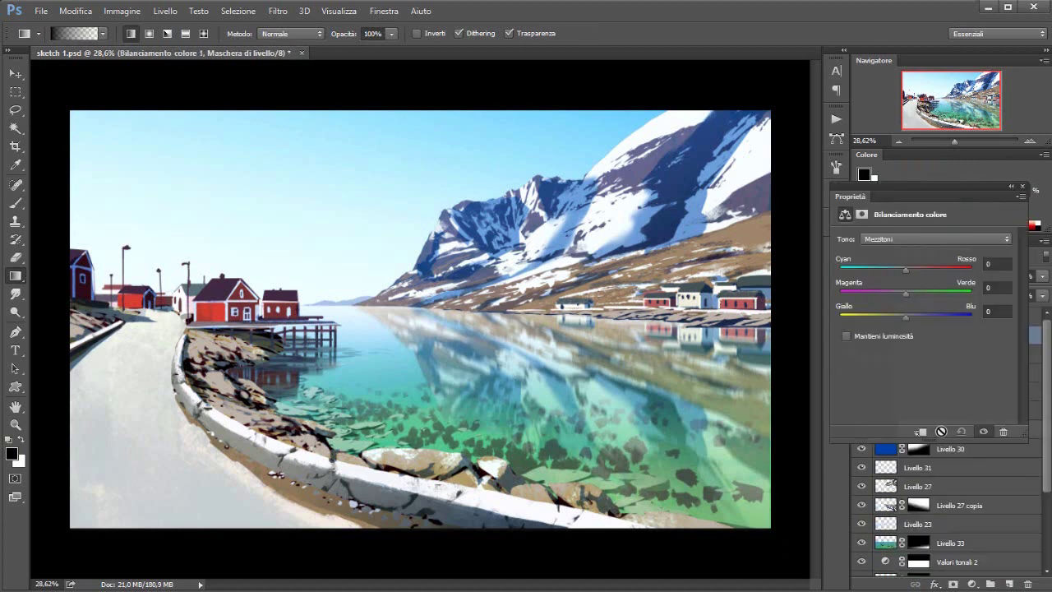
left_click(935, 239)
left_click(879, 251)
left_click(447, 116)
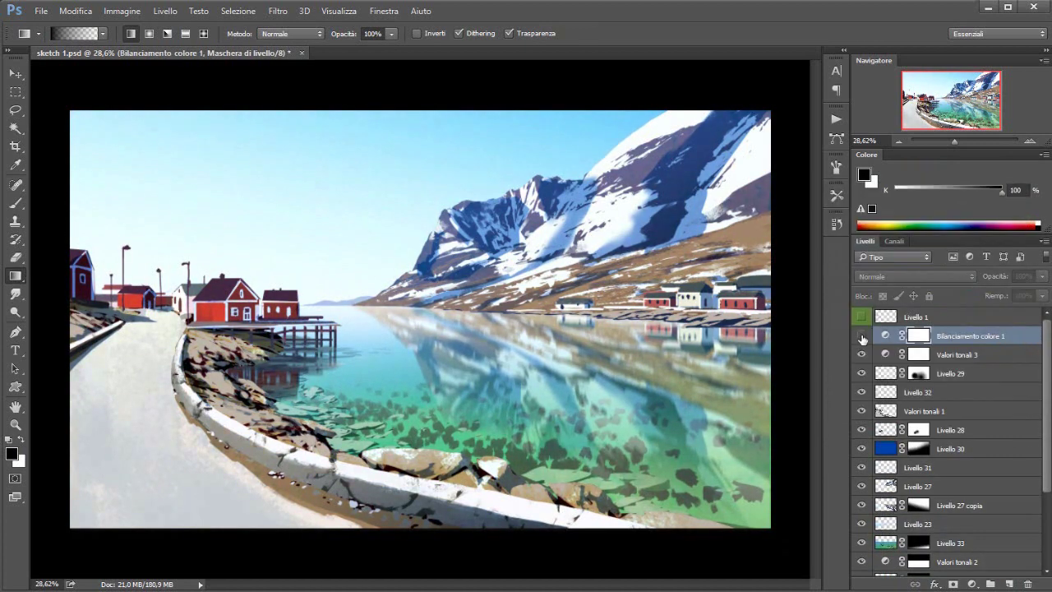
left_click(918, 335, "ctrl")
Step: Fill a lassoed mountain area with blue on a masked Scolora layer at 48% opacity
scroll(447, 329, "up", 1)
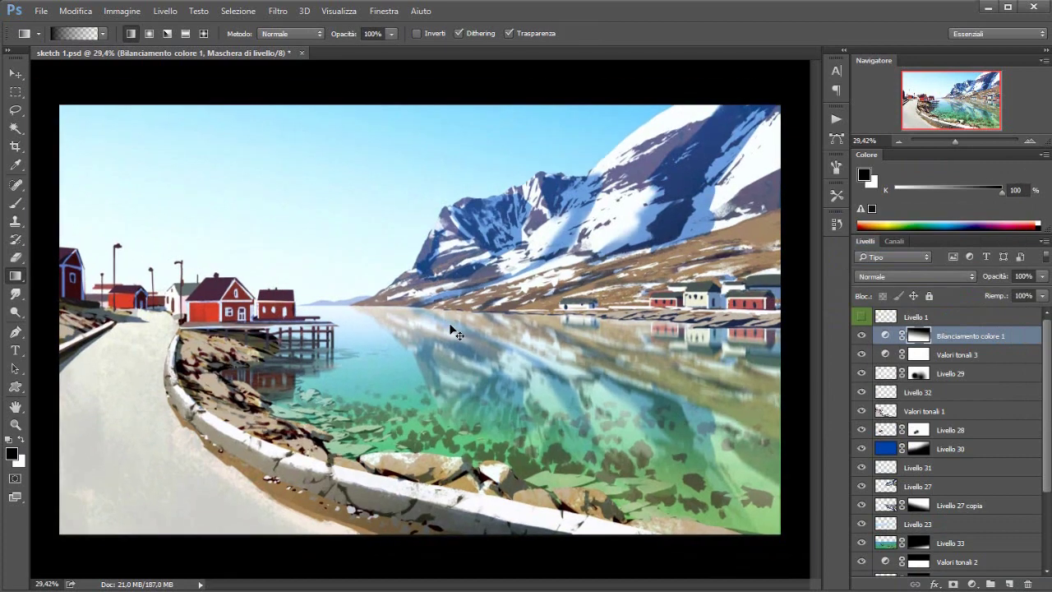
key("l")
key("ctrl+shift+n")
key("alt+BackSpace")
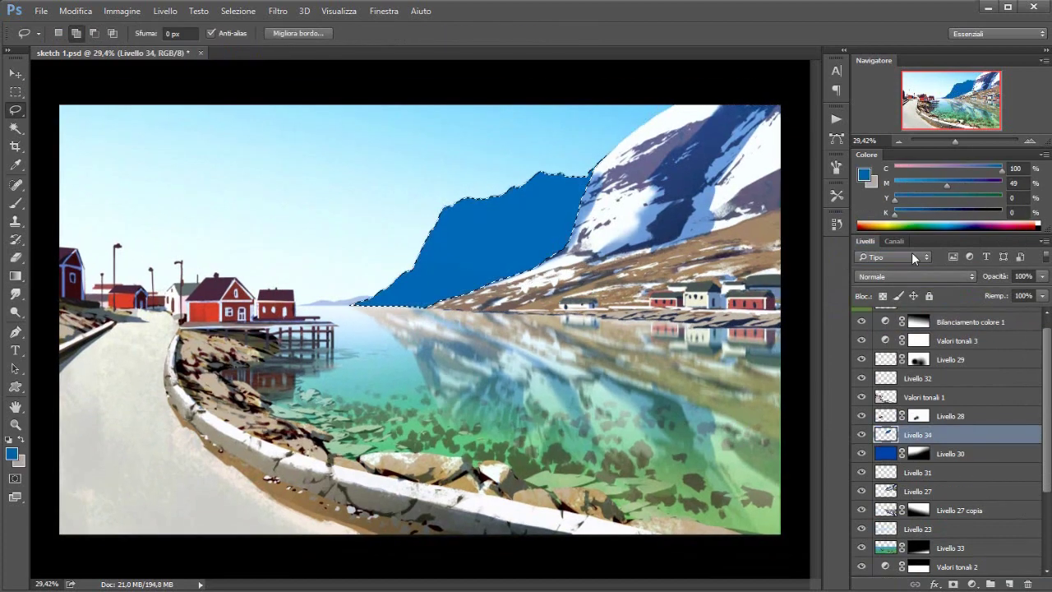
key("shift+alt+s")
key("ctrl+d")
key("ctrl+u")
left_click_drag(391, 37, 217, 337)
key("Return")
left_click(953, 584)
key("g")
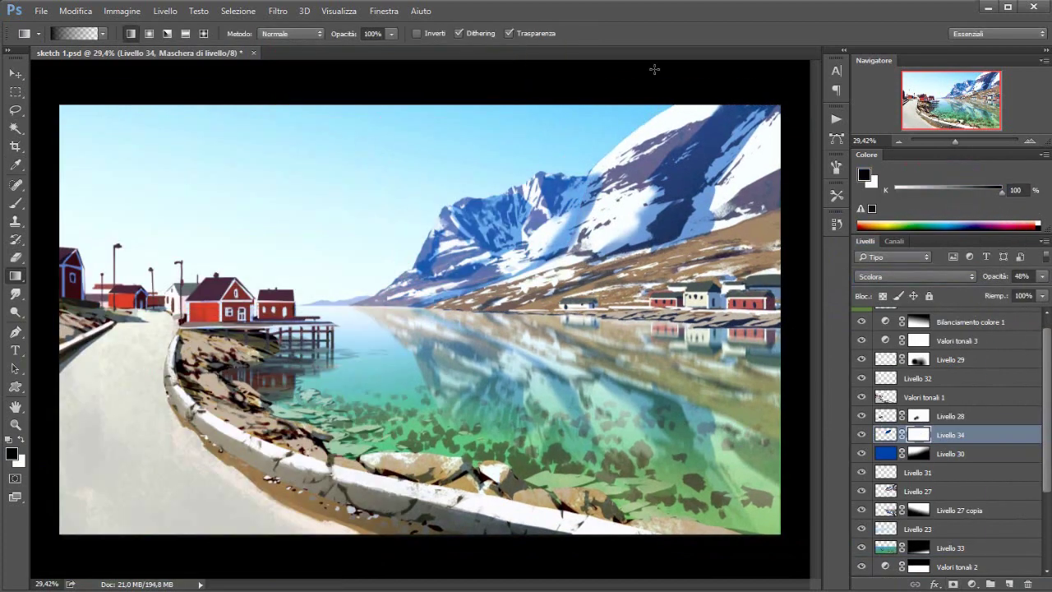
Step: Darken and recolour the lassoed village reflections, motion-blur them, and set the layer to 78% opacity
key("ctrl+u")
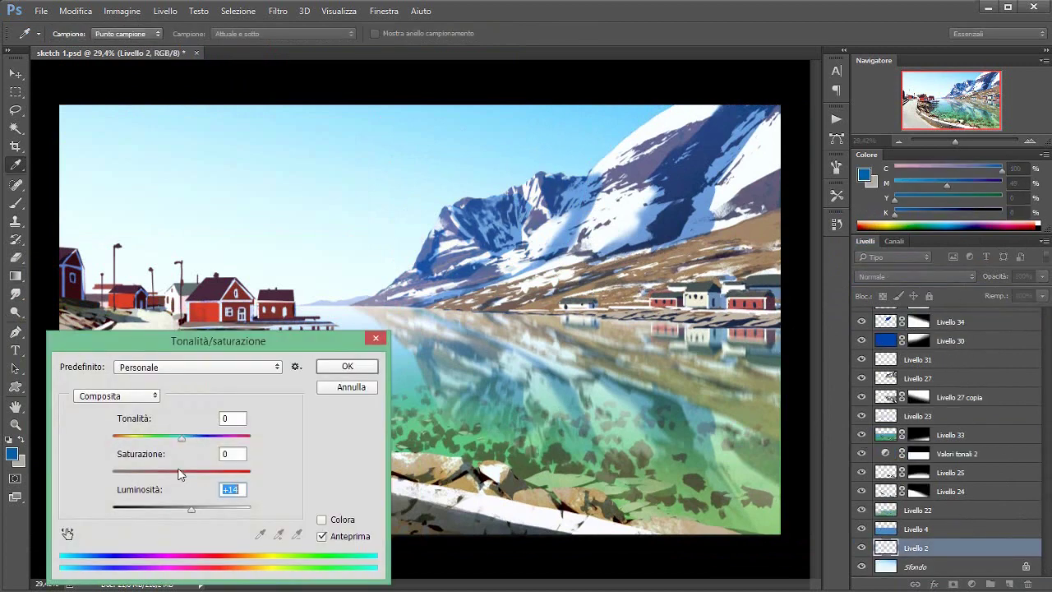
key("Return")
key("ctrl+shift+alt+n")
key("l")
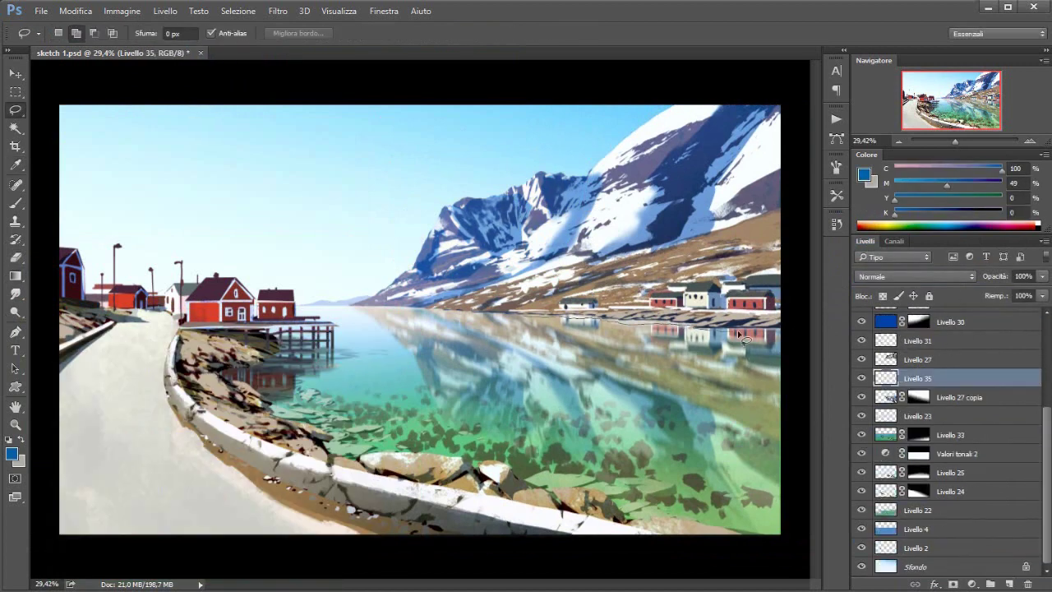
left_click_drag(744, 338, 531, 322)
key("ctrl+u")
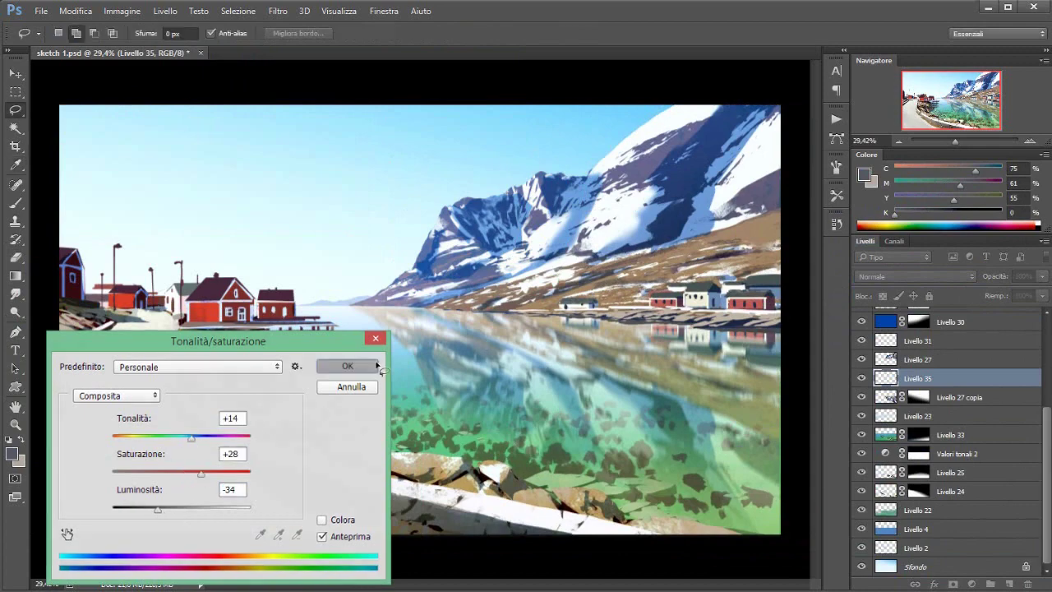
left_click(377, 367)
key("ctrl+alt+f")
key("Return")
left_click_drag(1042, 276, 1029, 298)
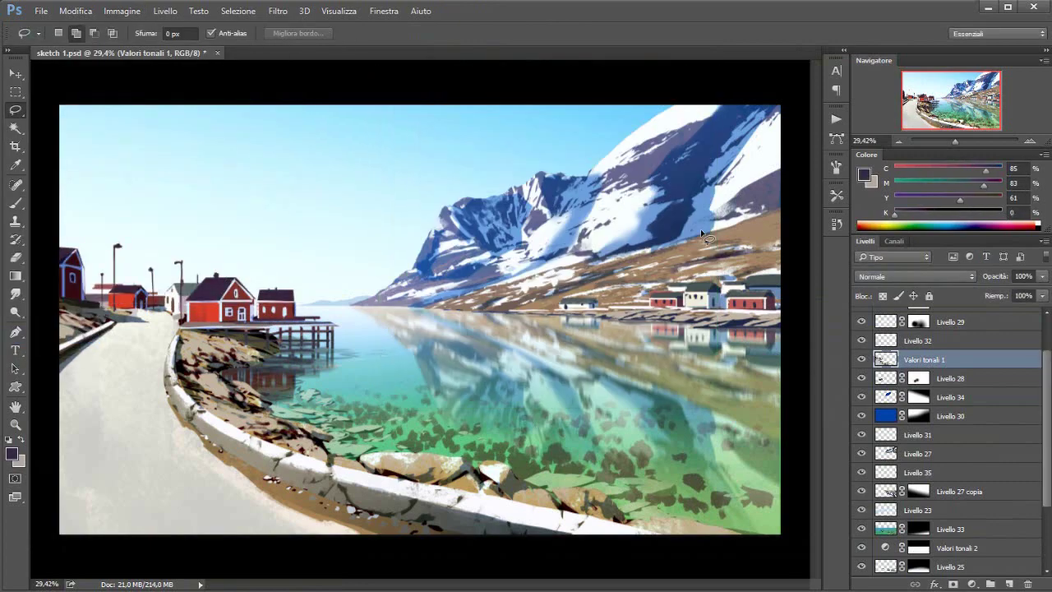
Step: Sharpen the flattened image with Filtro > Nitidezza > Nitidezza avanzata
left_click(278, 11)
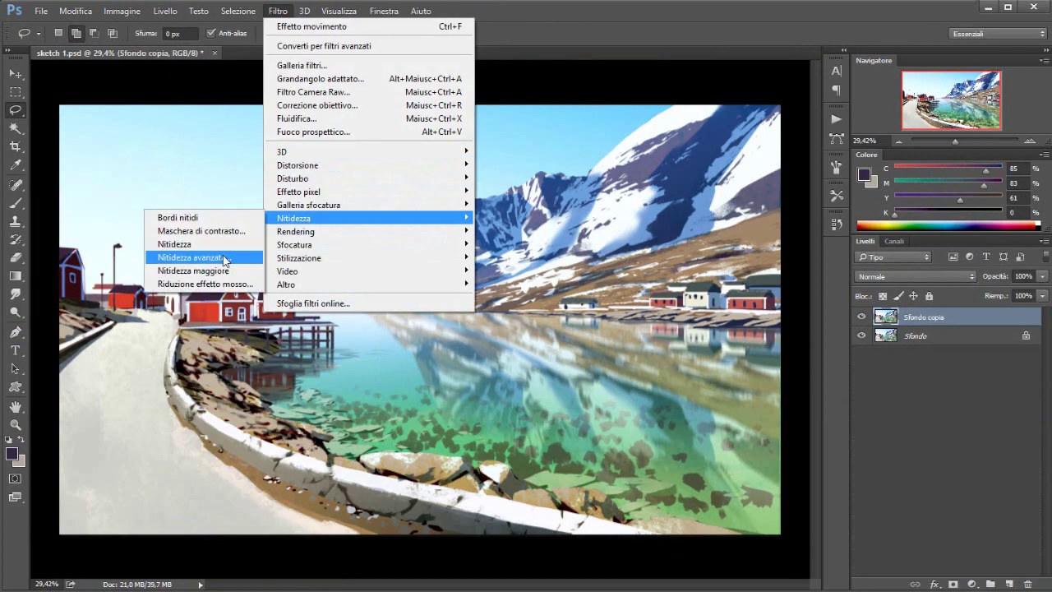
left_click(210, 194)
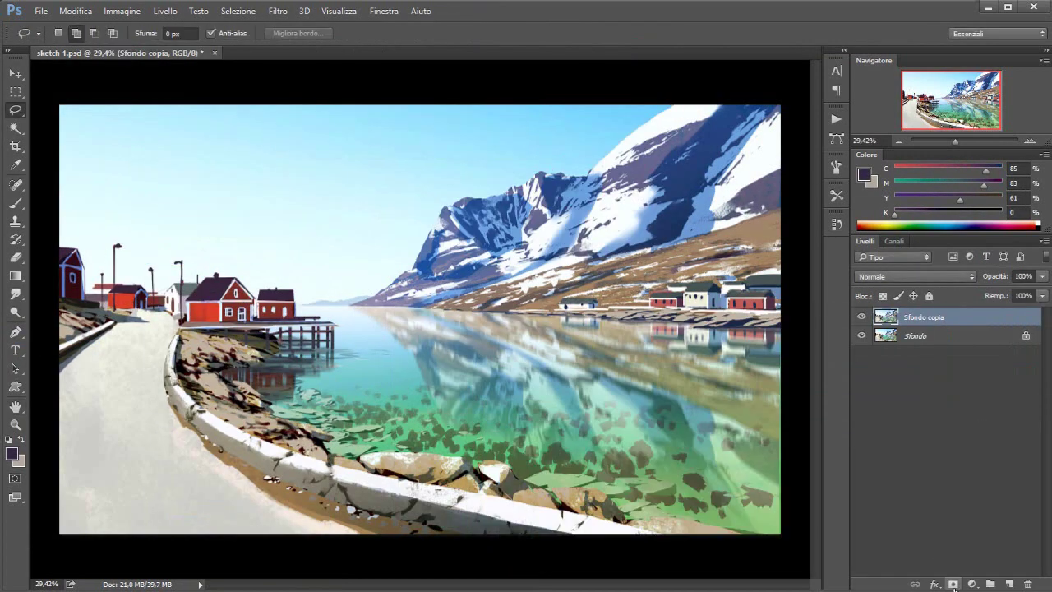